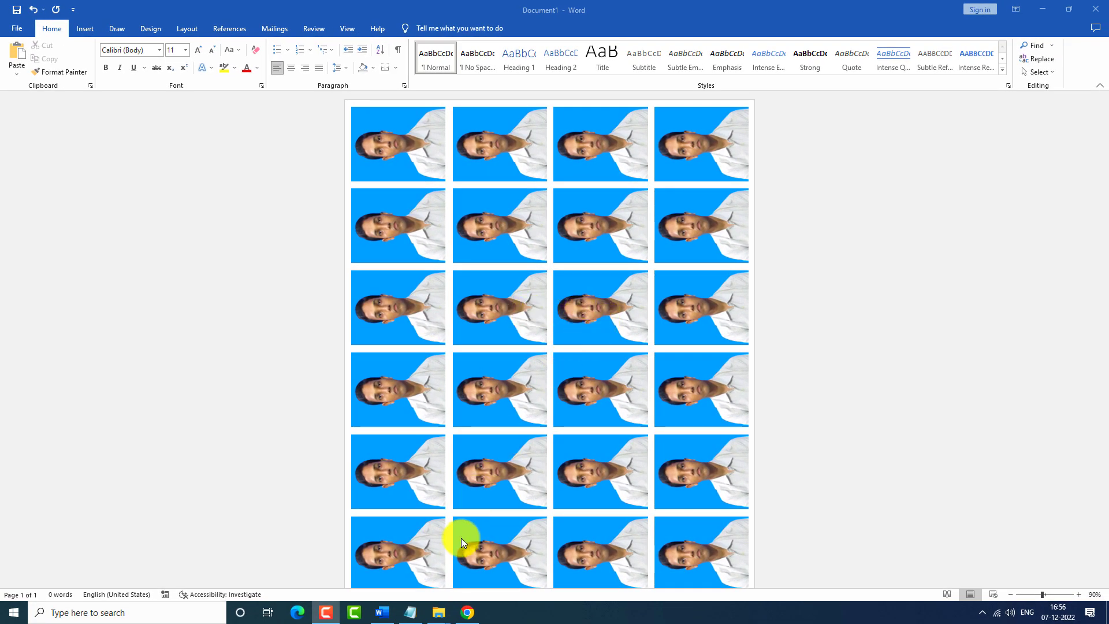
mouse_move(438, 612)
click(504, 577)
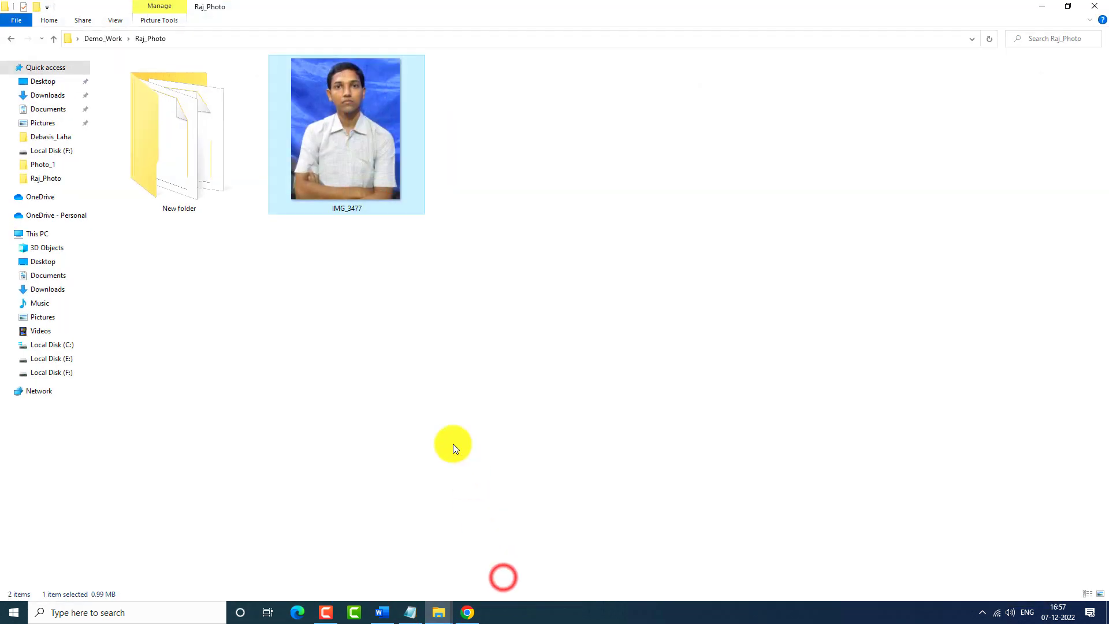
click(349, 163)
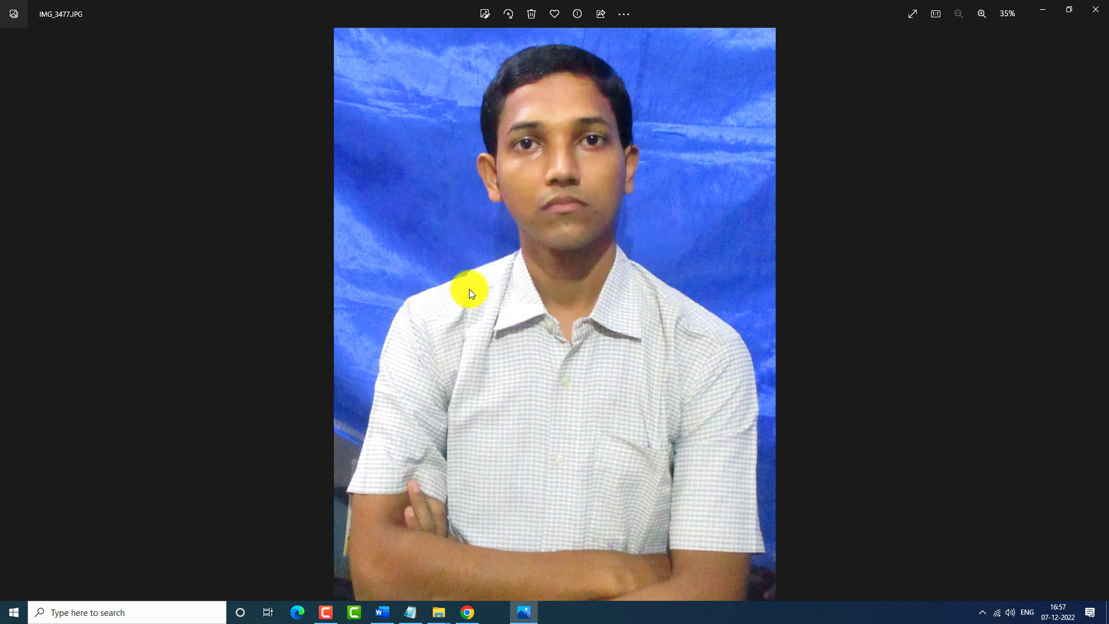
click(1102, 10)
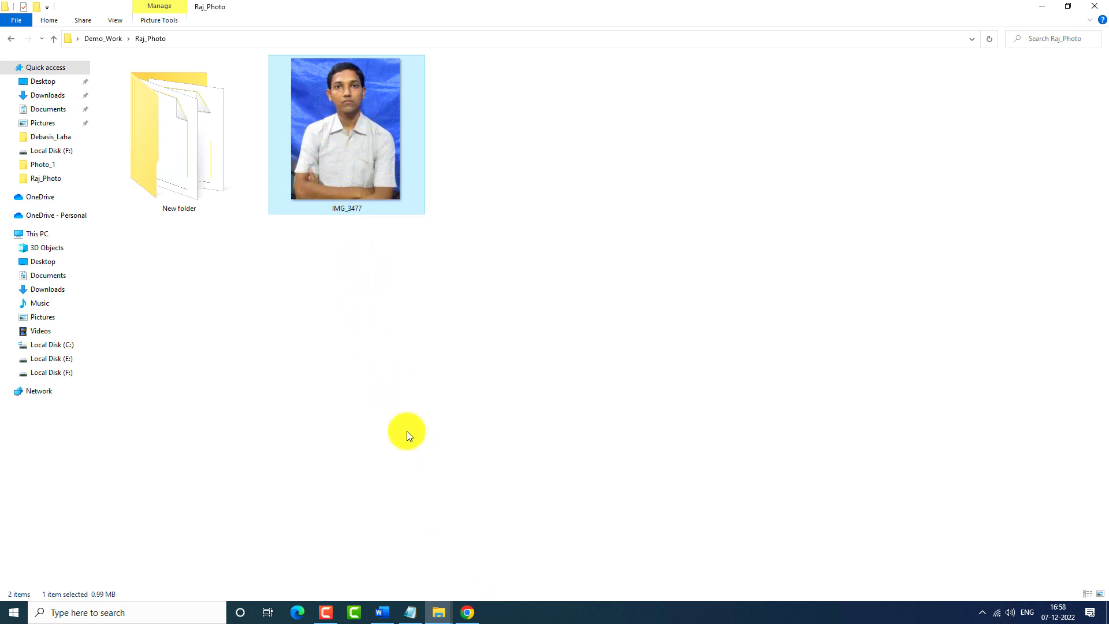
Step: In Chrome, search Google for 'remove bg' and open the remove.bg website
click(468, 613)
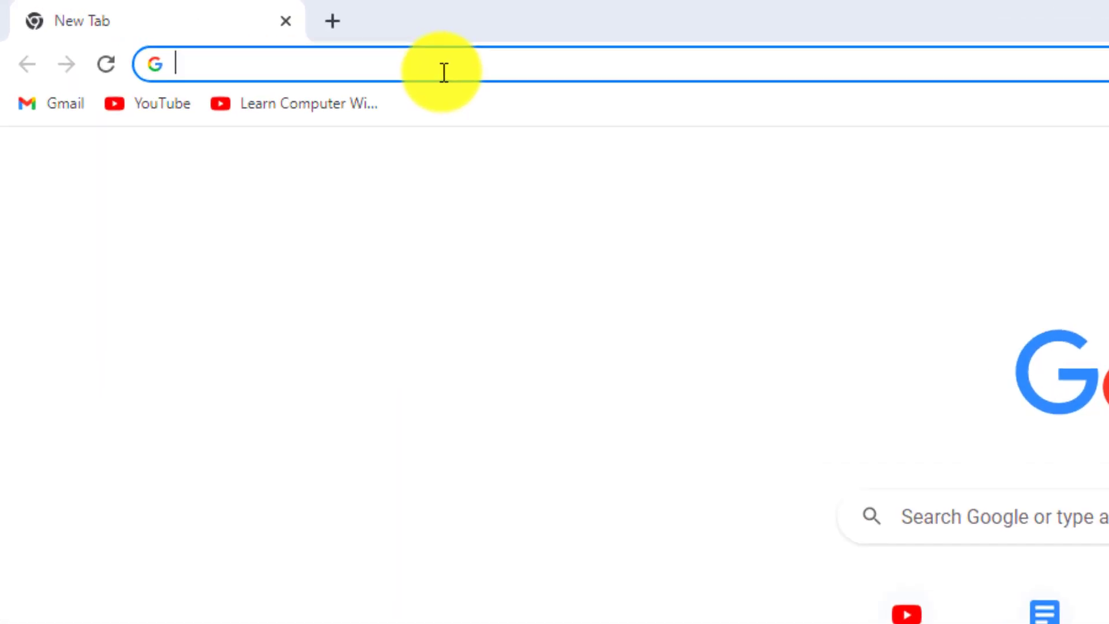
text(remove bg)
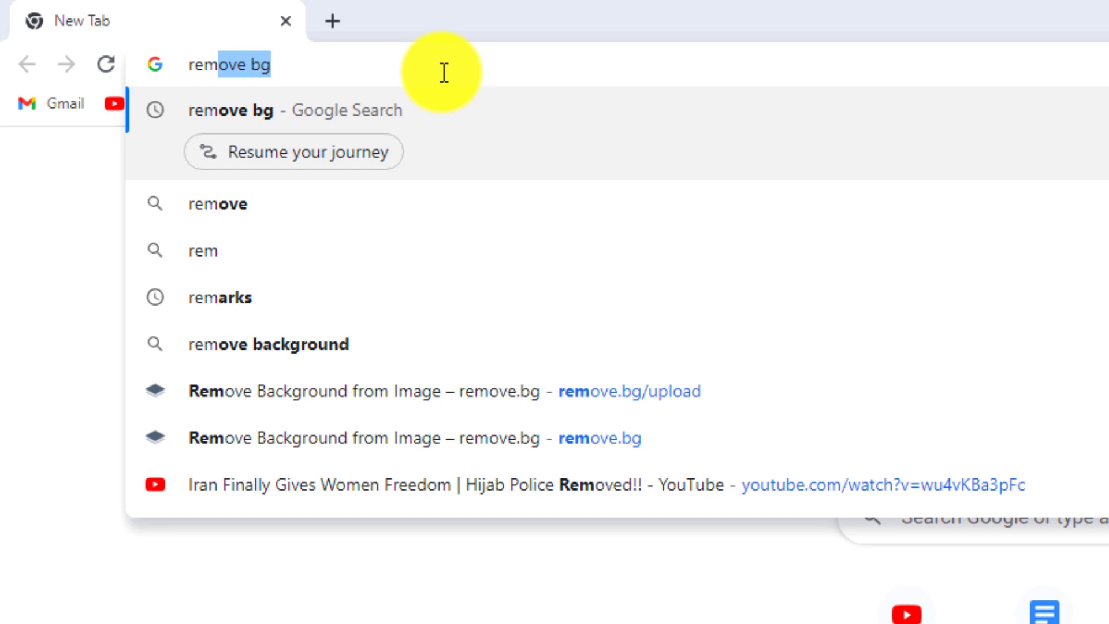
key(Return)
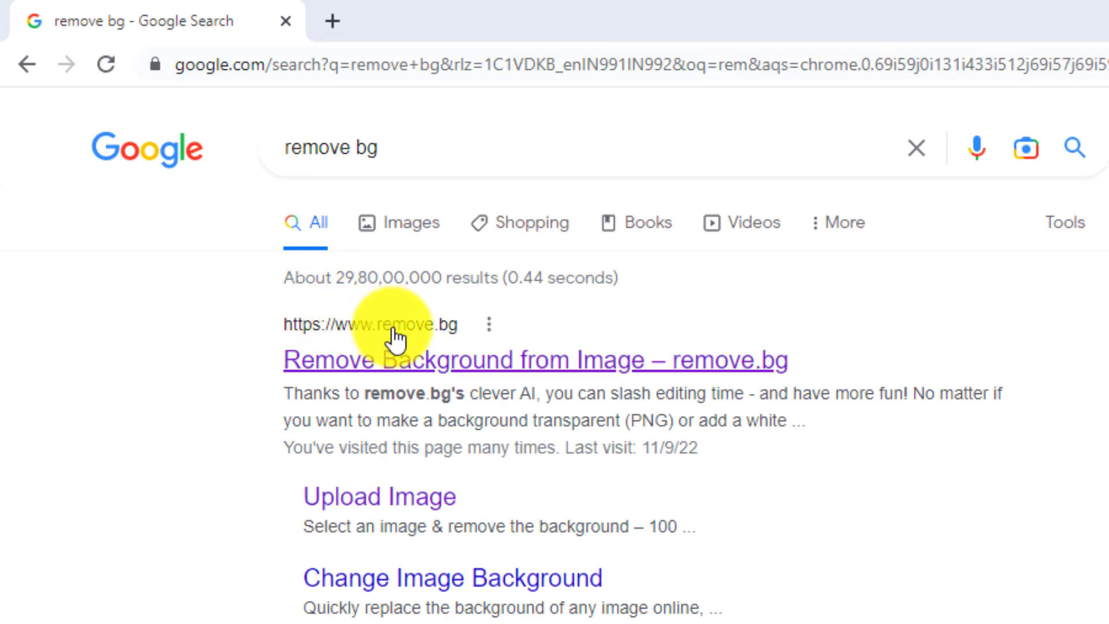
click(403, 329)
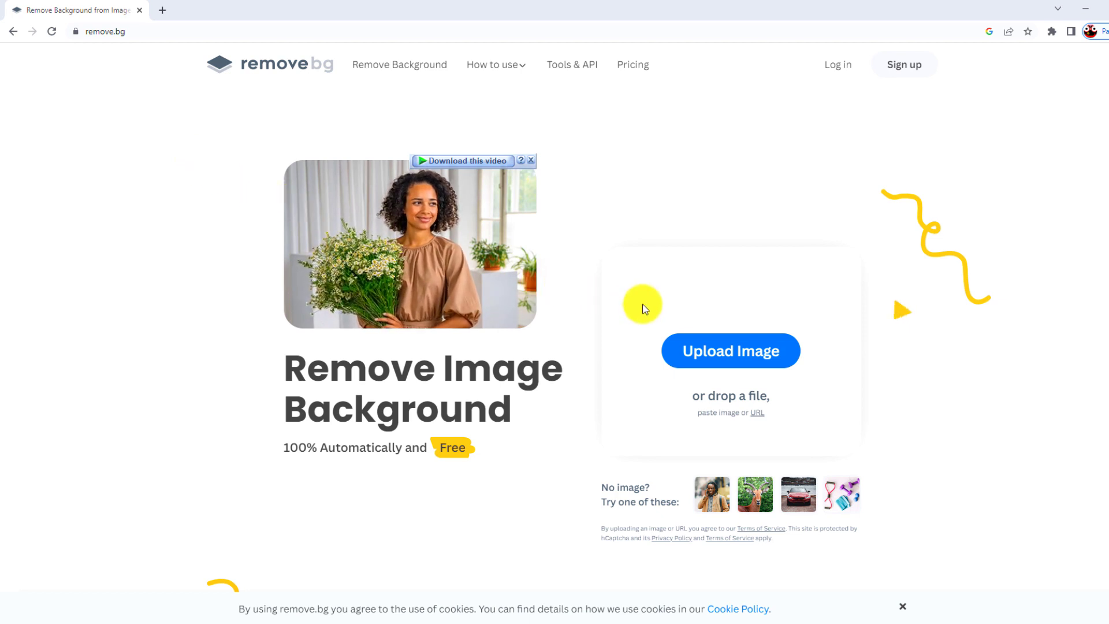
Step: Upload IMG_3477 to remove.bg, compare original and cutout, then open the cutout's editor
click(706, 354)
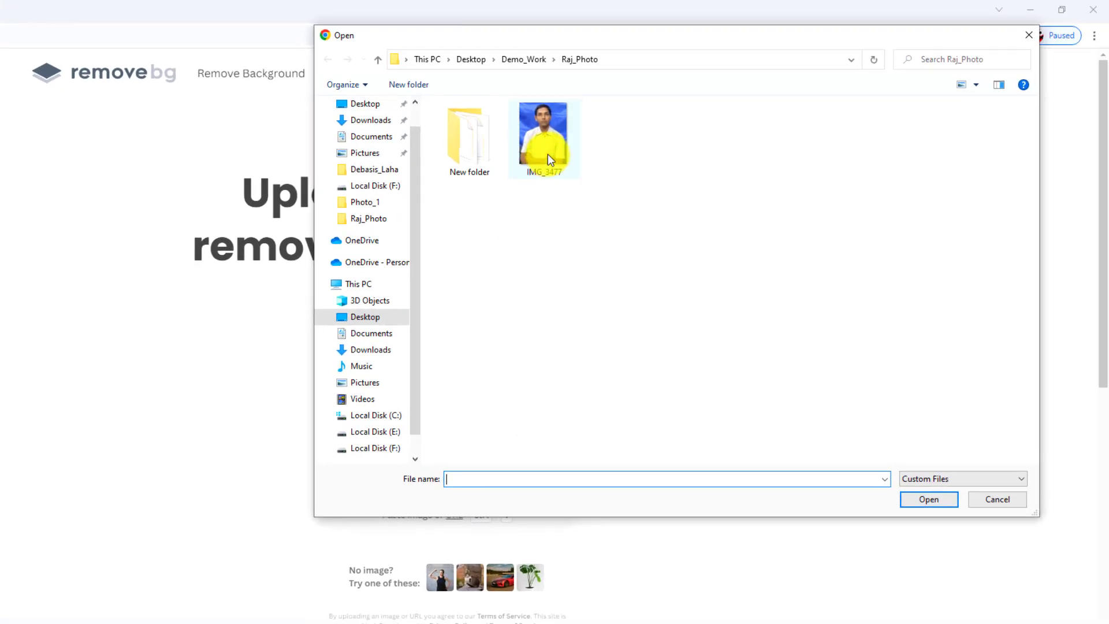
click(547, 154)
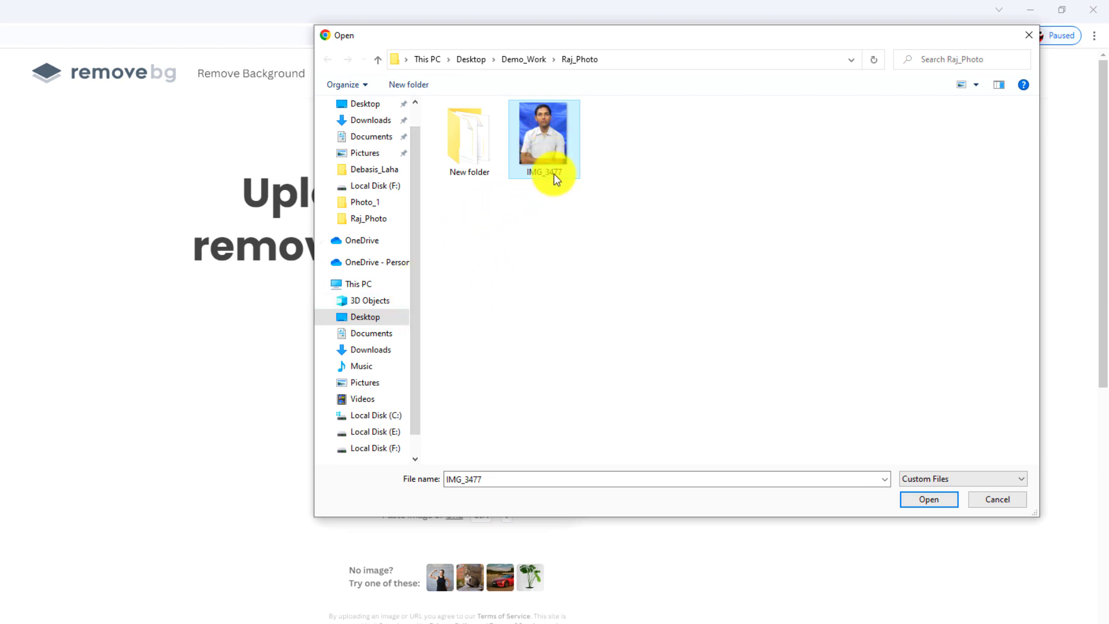
click(912, 501)
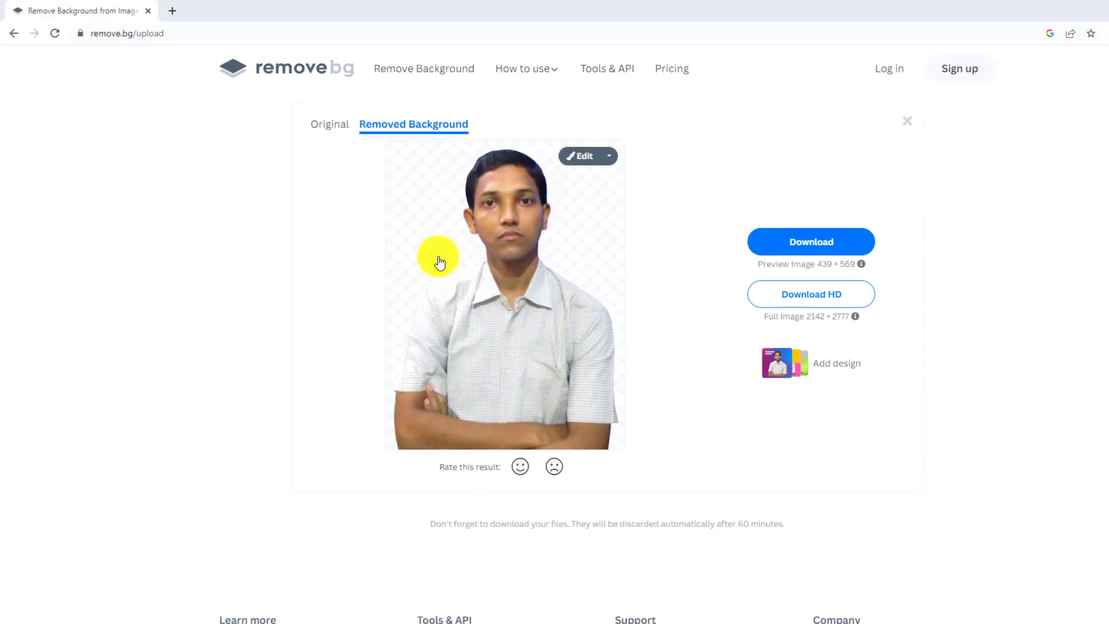
click(319, 126)
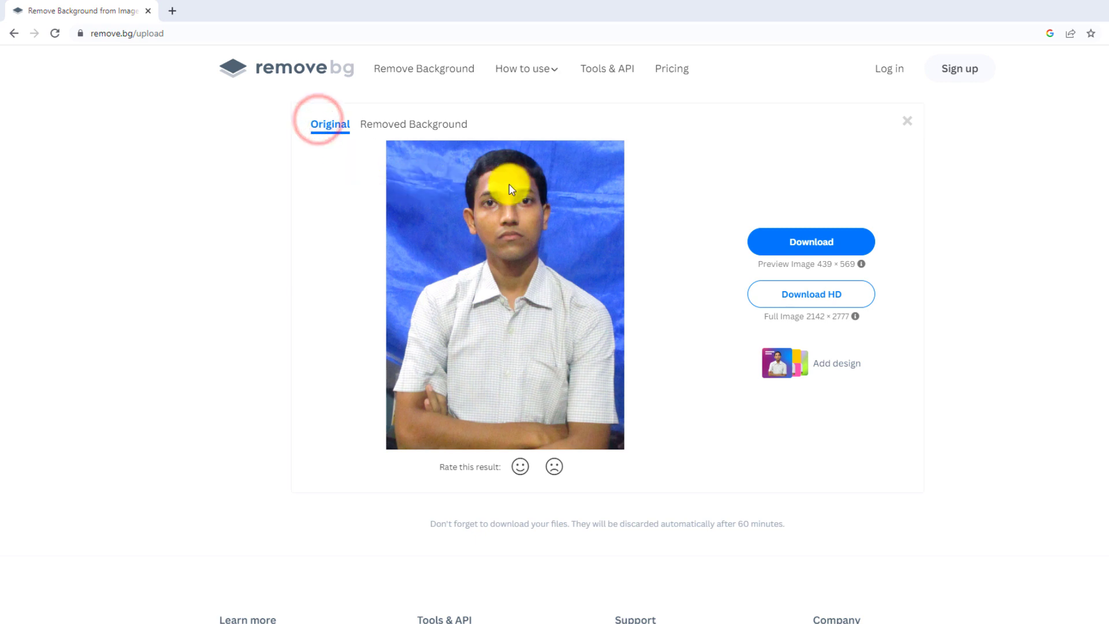
click(407, 124)
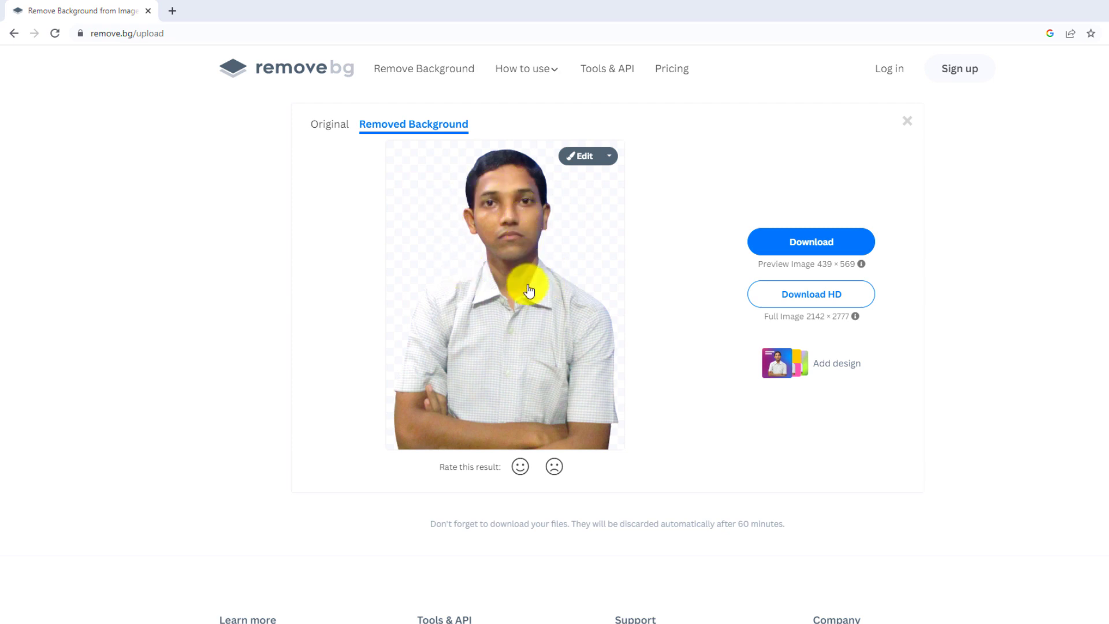
click(595, 157)
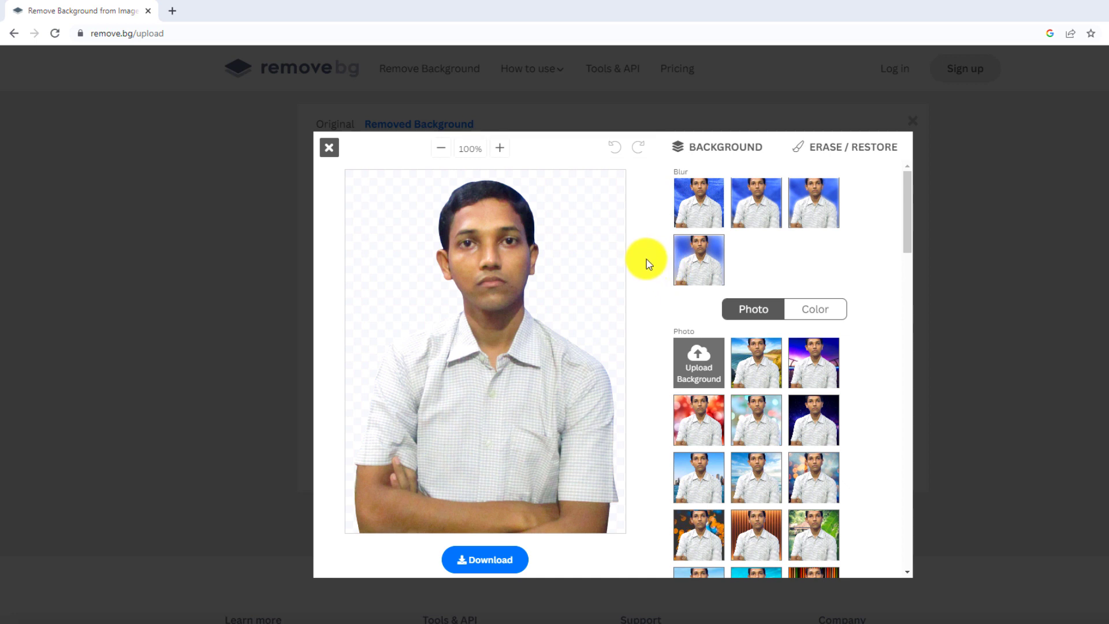
Step: Switch to solid colour backgrounds and preview the light blue, blue and purple presets
click(830, 315)
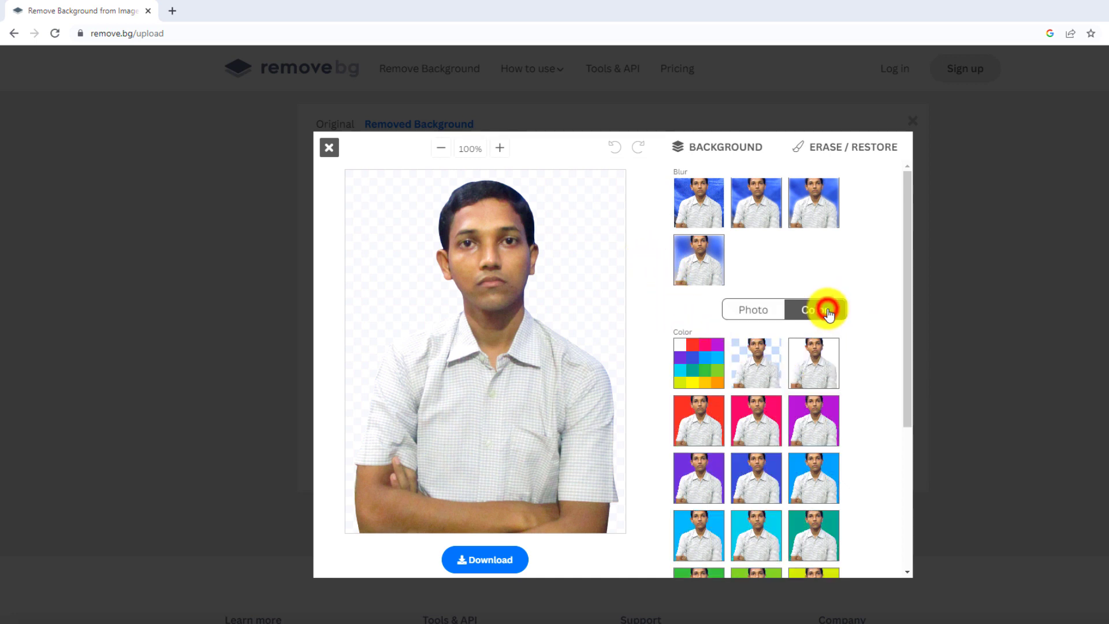
click(815, 474)
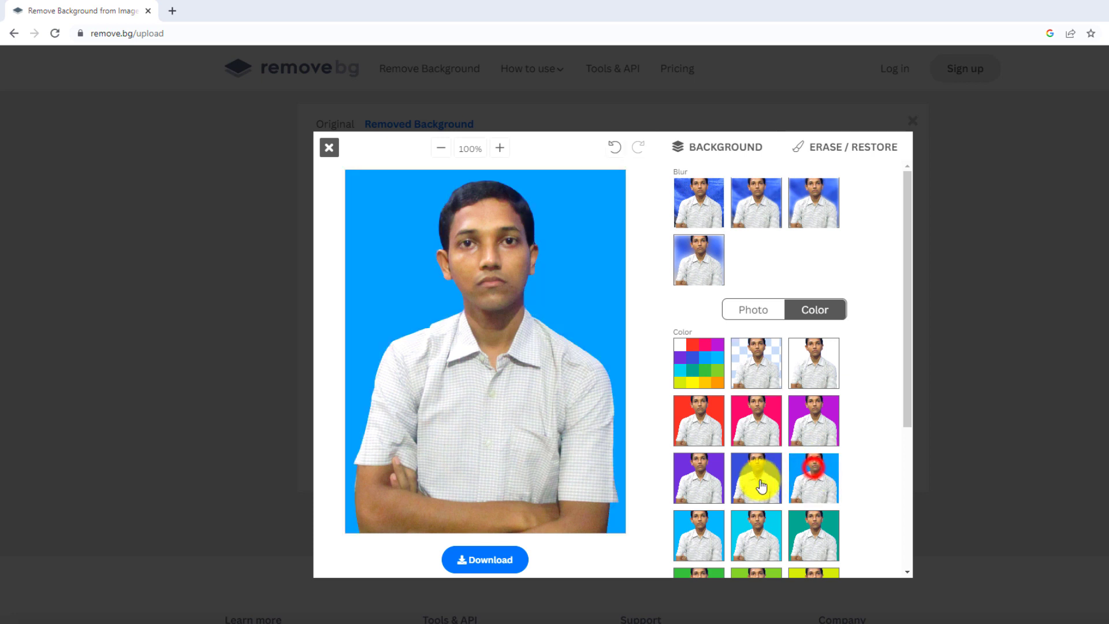
click(756, 477)
click(710, 478)
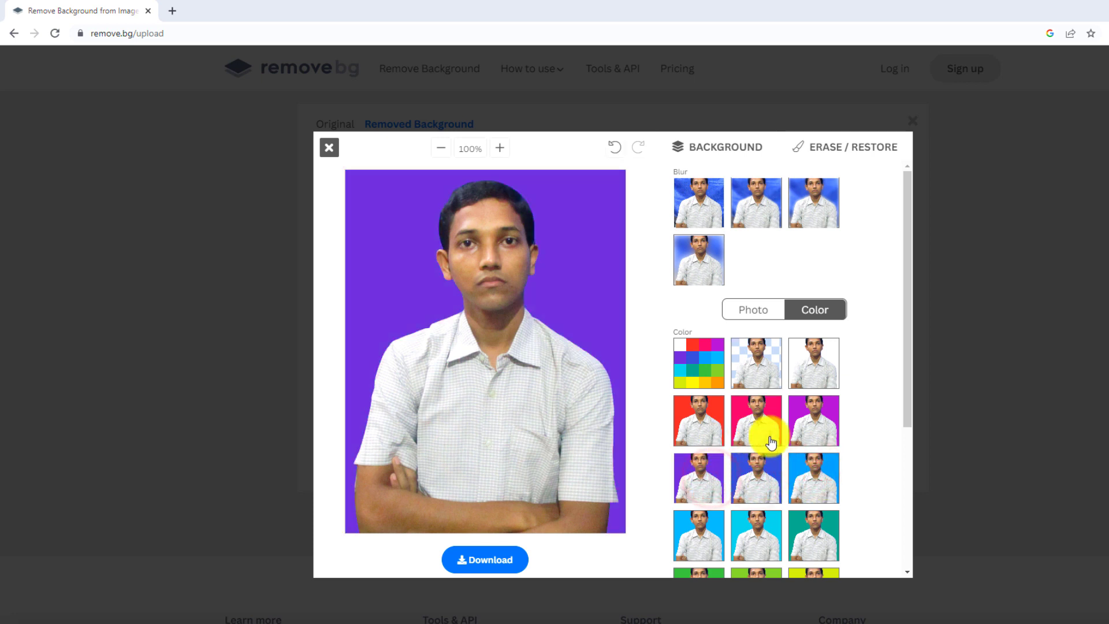
Step: Apply a custom #074de4 blue background, then settle on the light-blue preset
click(686, 351)
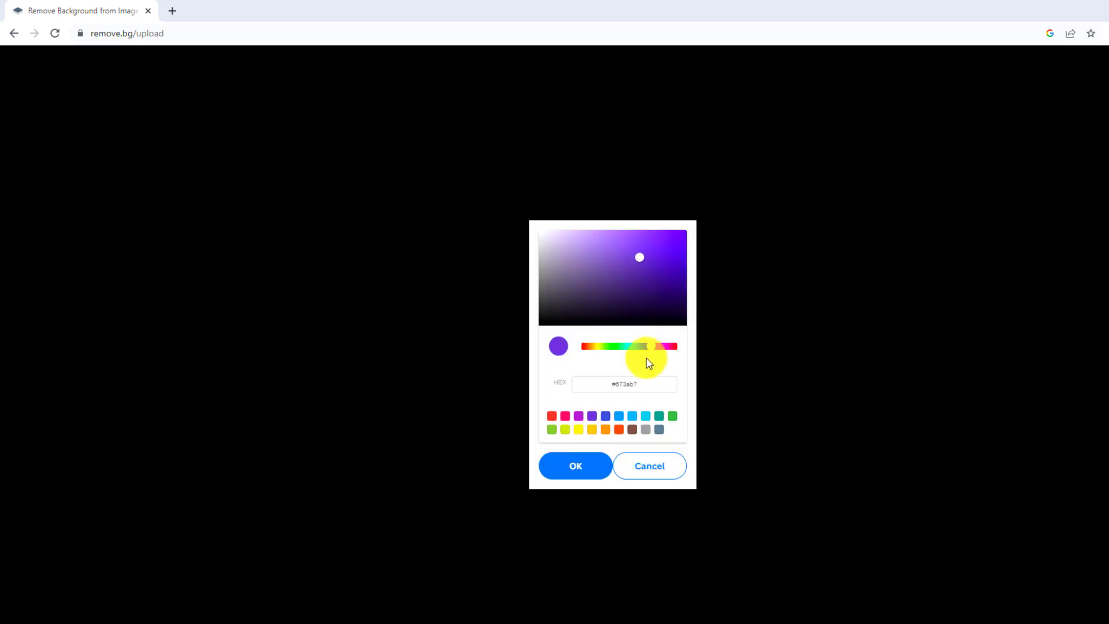
mouse_move(636, 347)
mouse_down()
mouse_move(622, 349)
mouse_move(641, 349)
mouse_up()
click(681, 240)
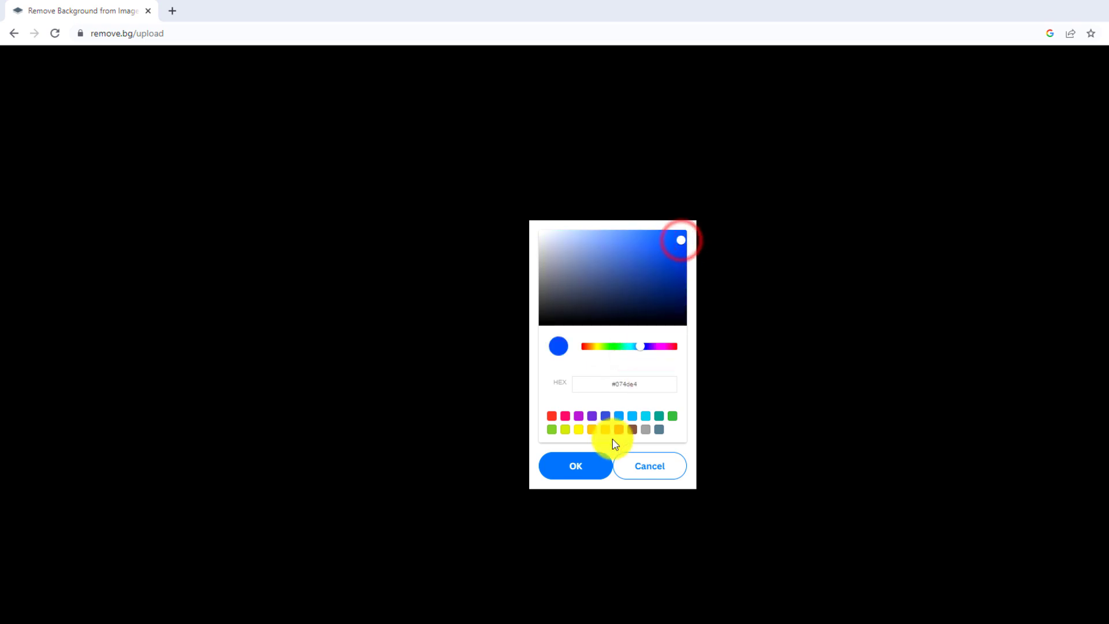
click(590, 467)
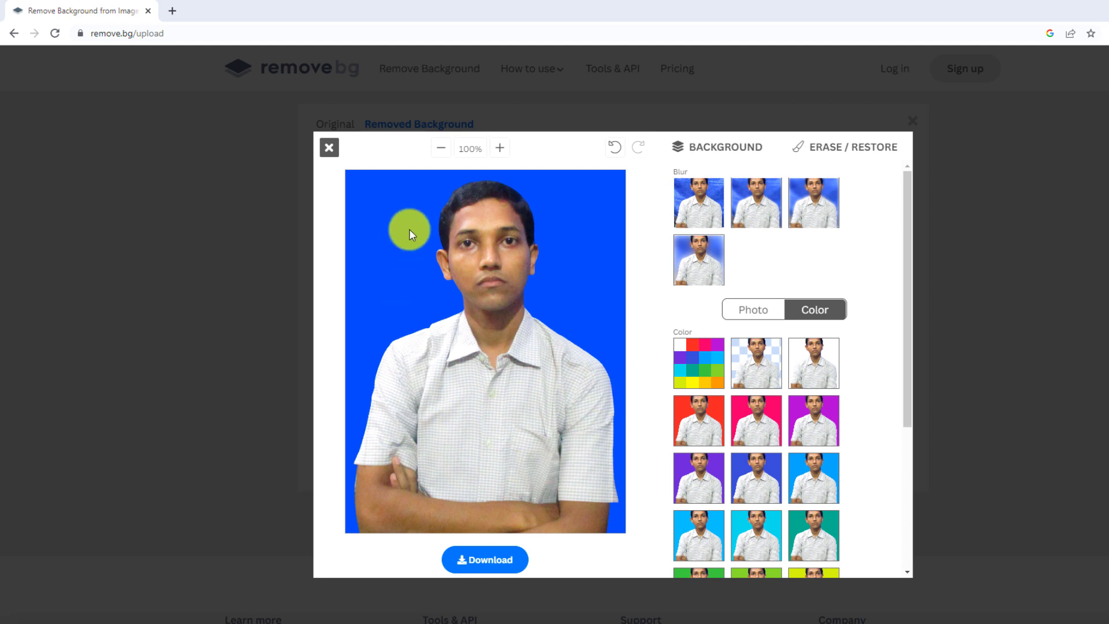
click(804, 484)
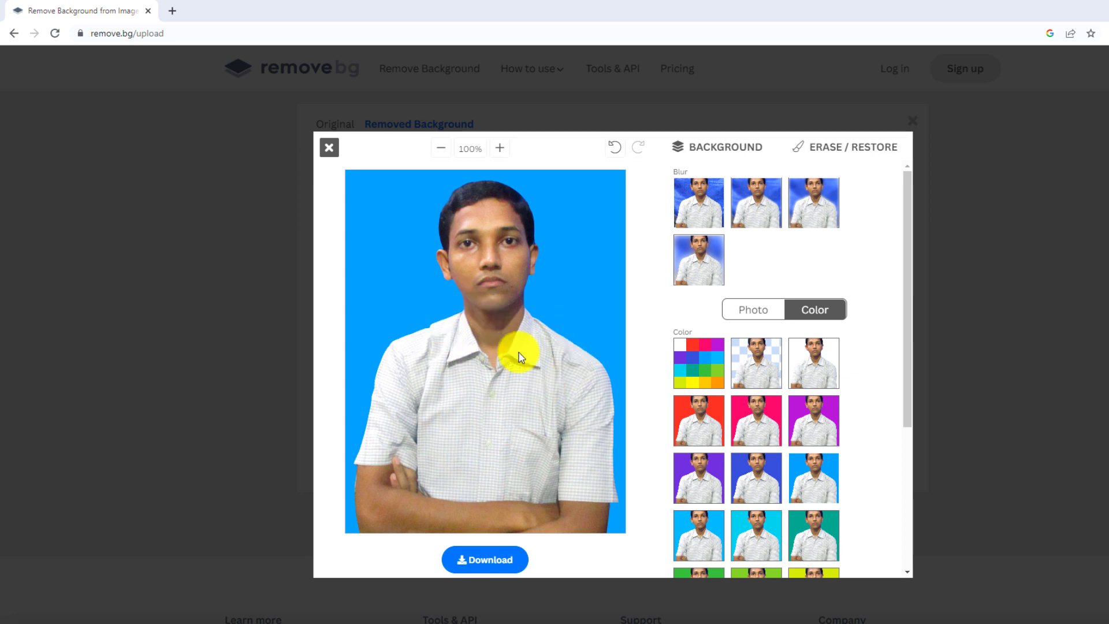
Step: Download the light-blue cutout as a PNG image and show it in the Downloads folder
click(495, 560)
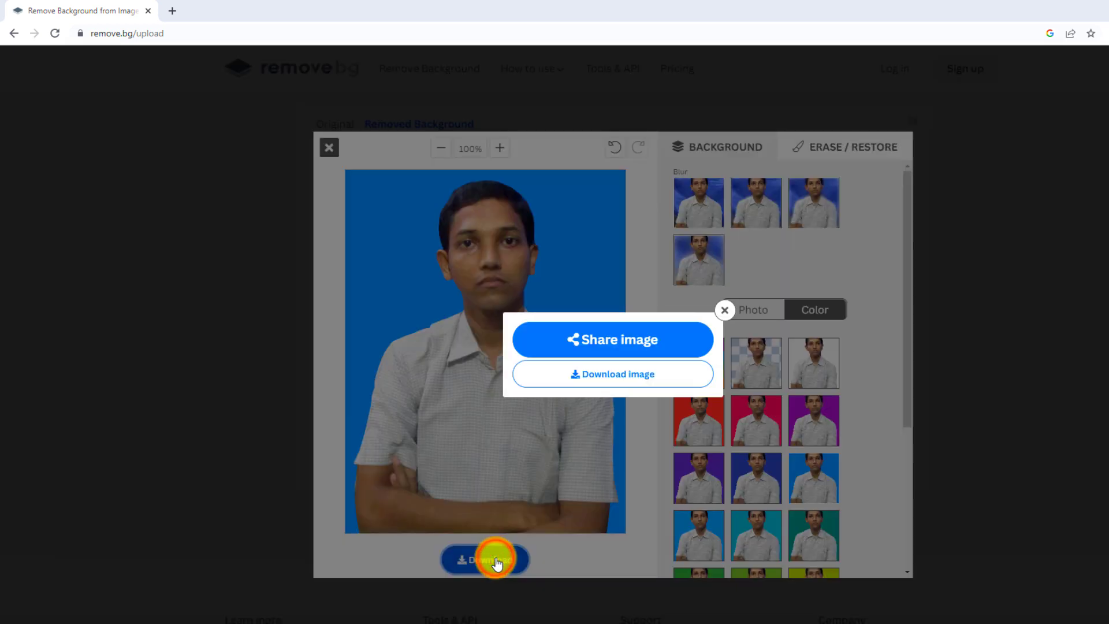
click(630, 380)
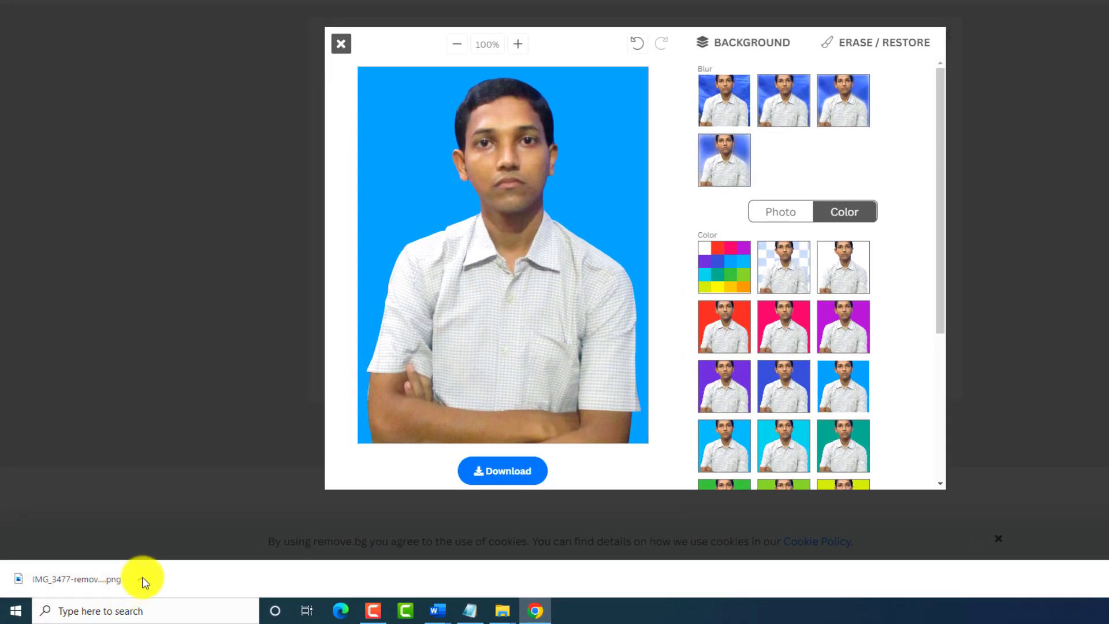
click(143, 580)
click(163, 536)
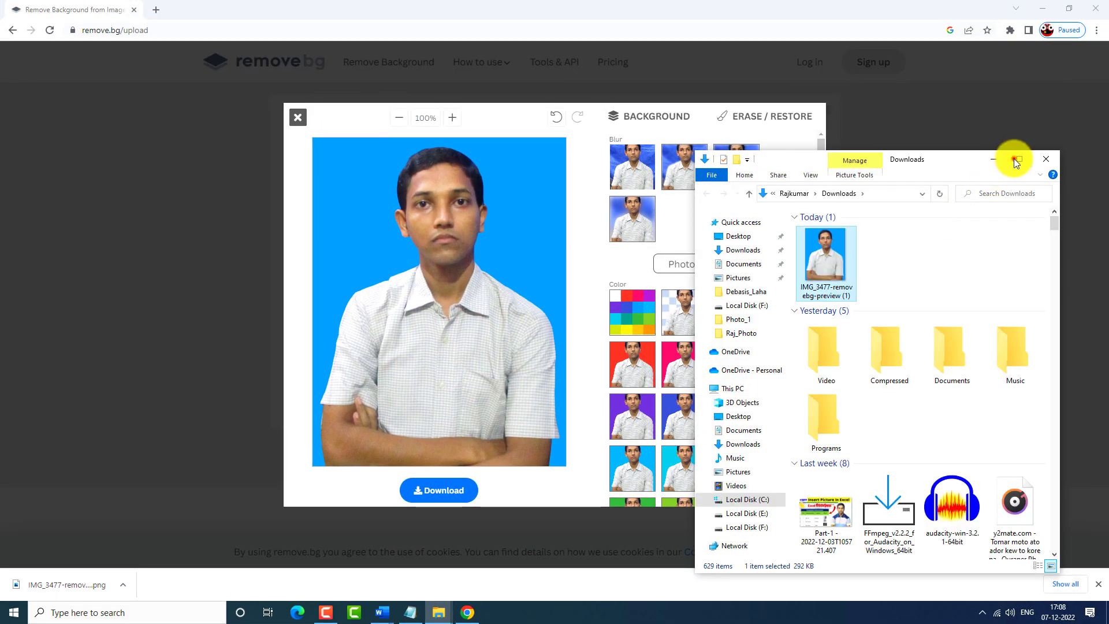
Step: Minimize the Downloads window and Chrome to get back to the Word document
click(1014, 159)
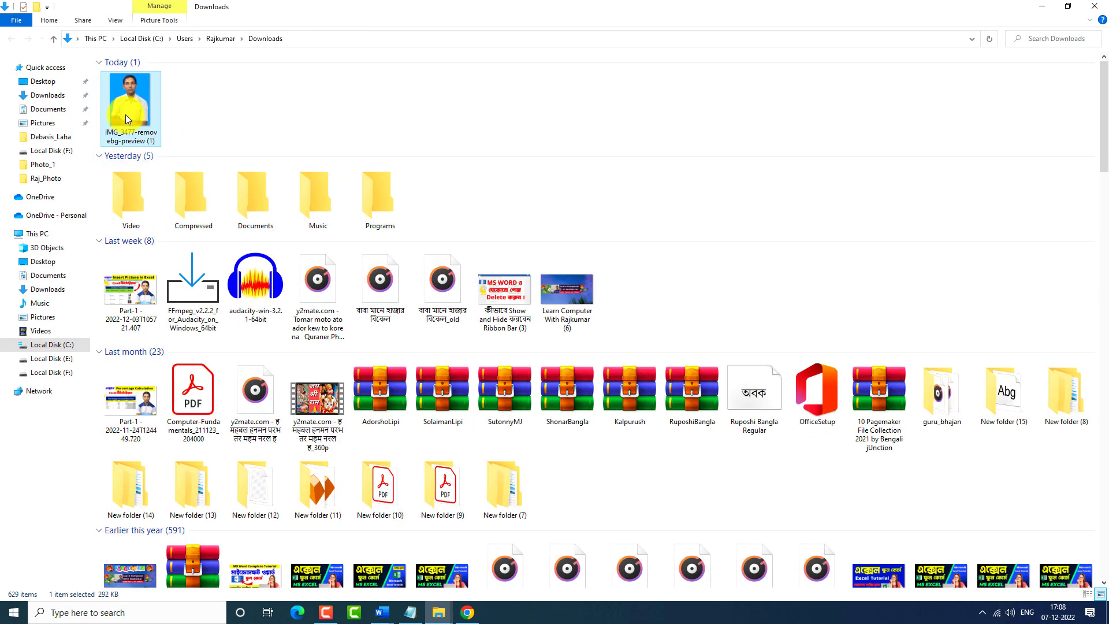
click(1043, 7)
click(1043, 8)
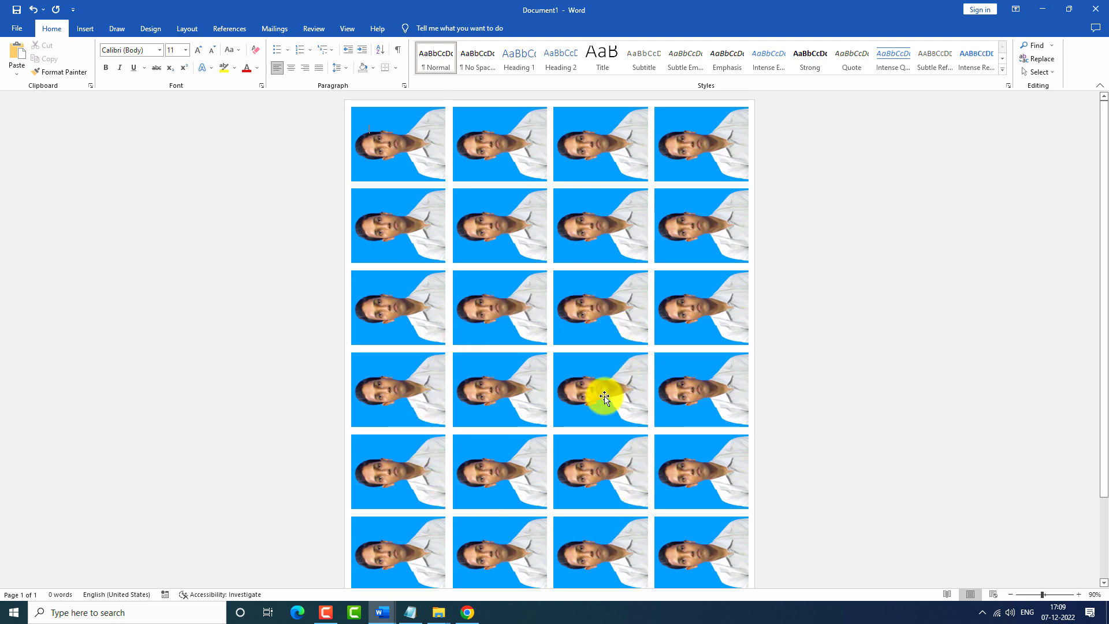
Step: Start a new blank document and set its paper size to A4
key(ctrl+n)
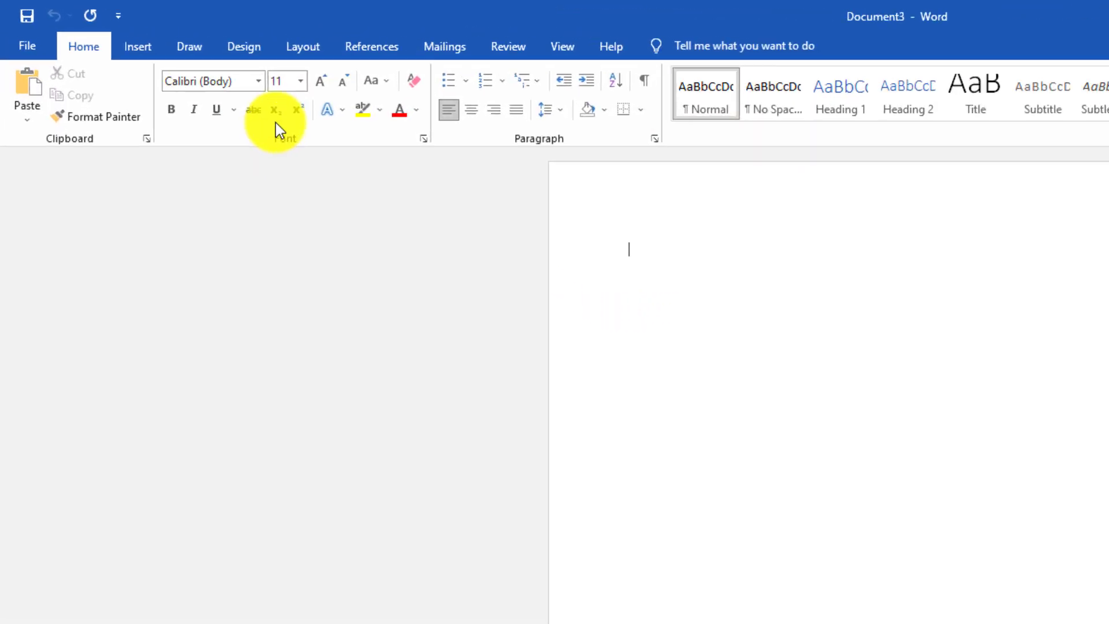
click(401, 65)
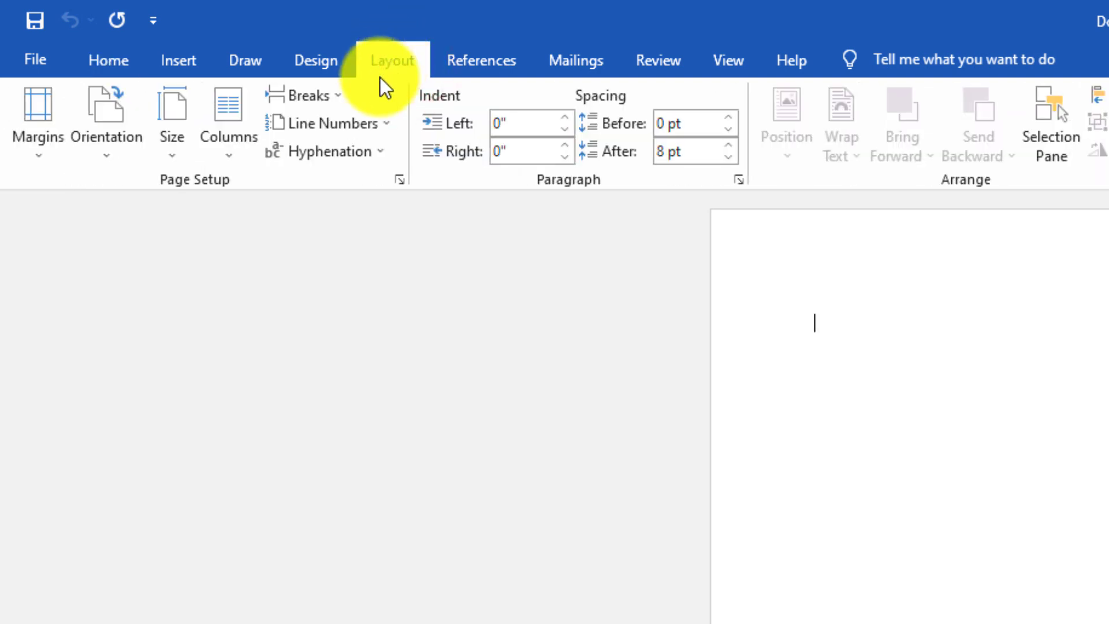
click(171, 156)
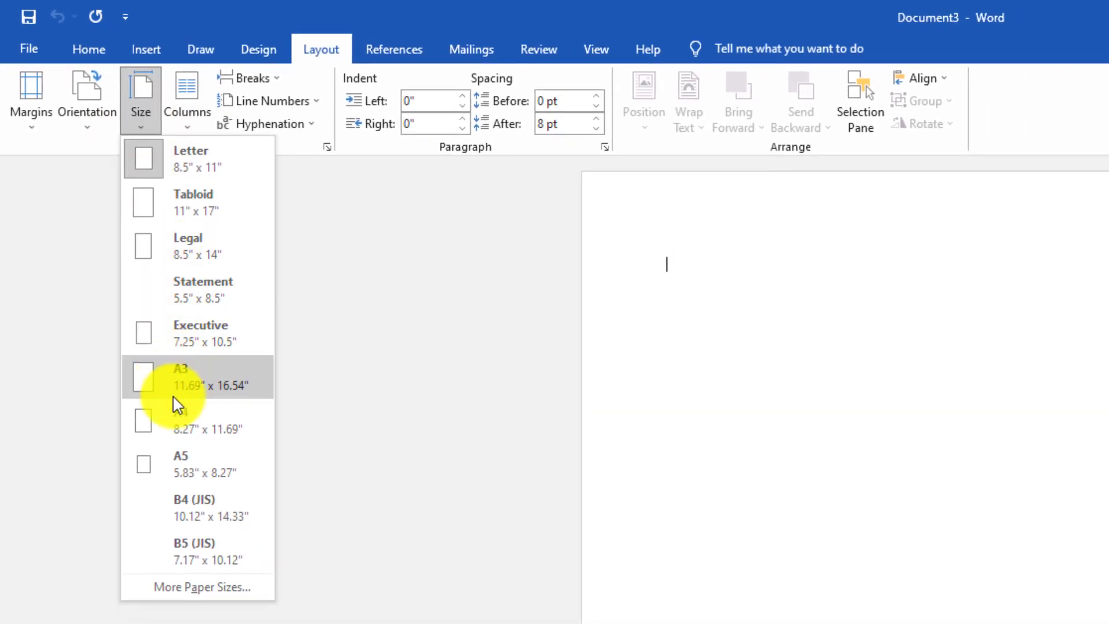
click(179, 413)
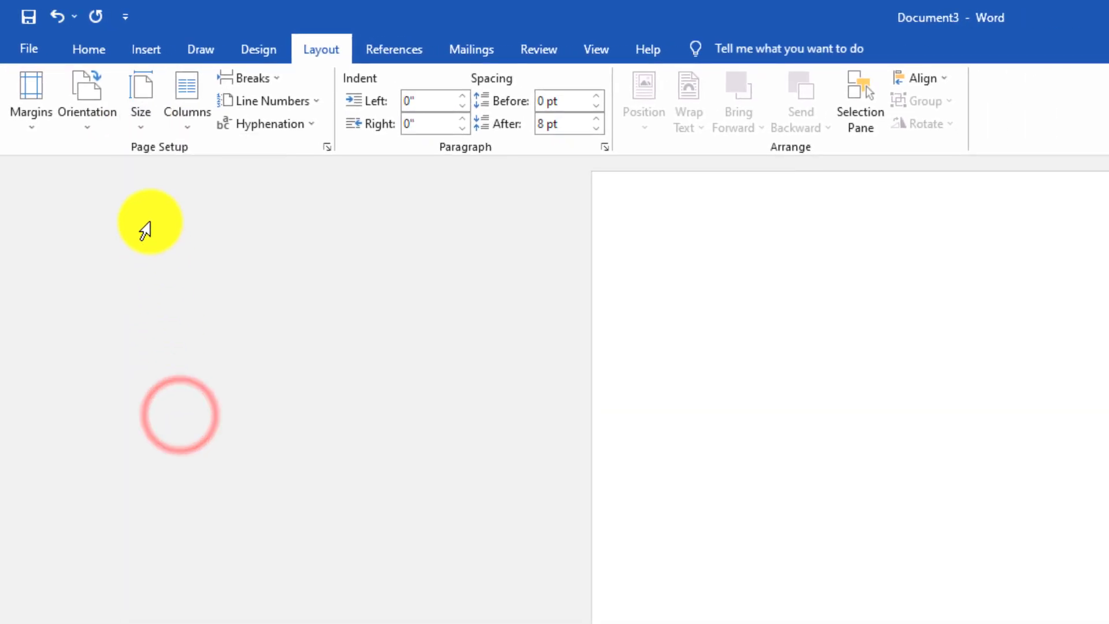
Step: Apply Narrow 0.5-inch margins to the A4 page
click(41, 129)
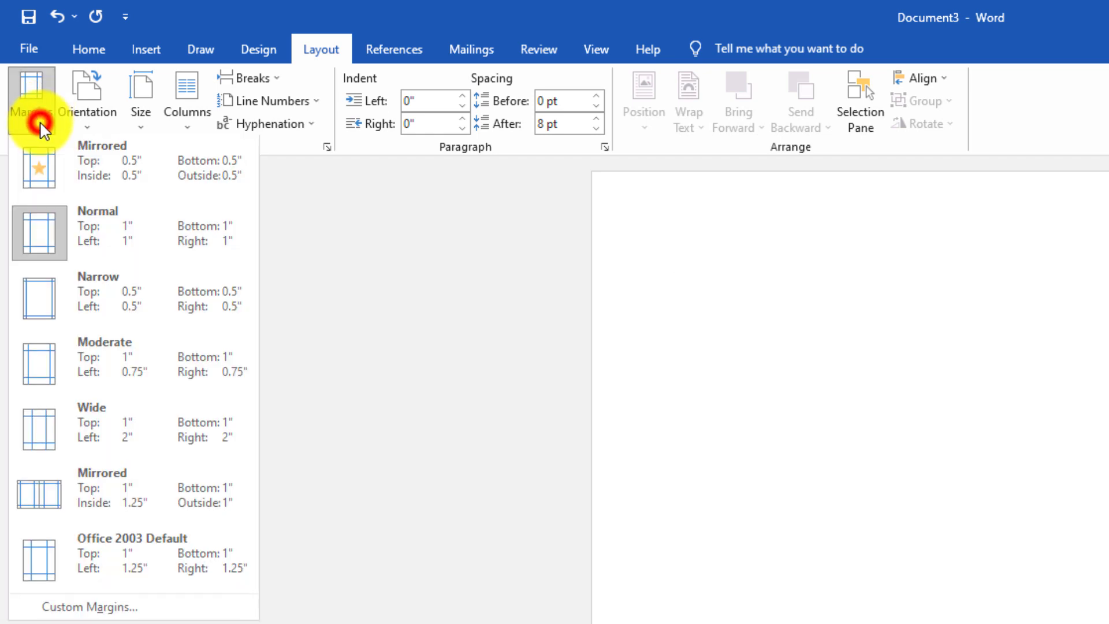
click(102, 308)
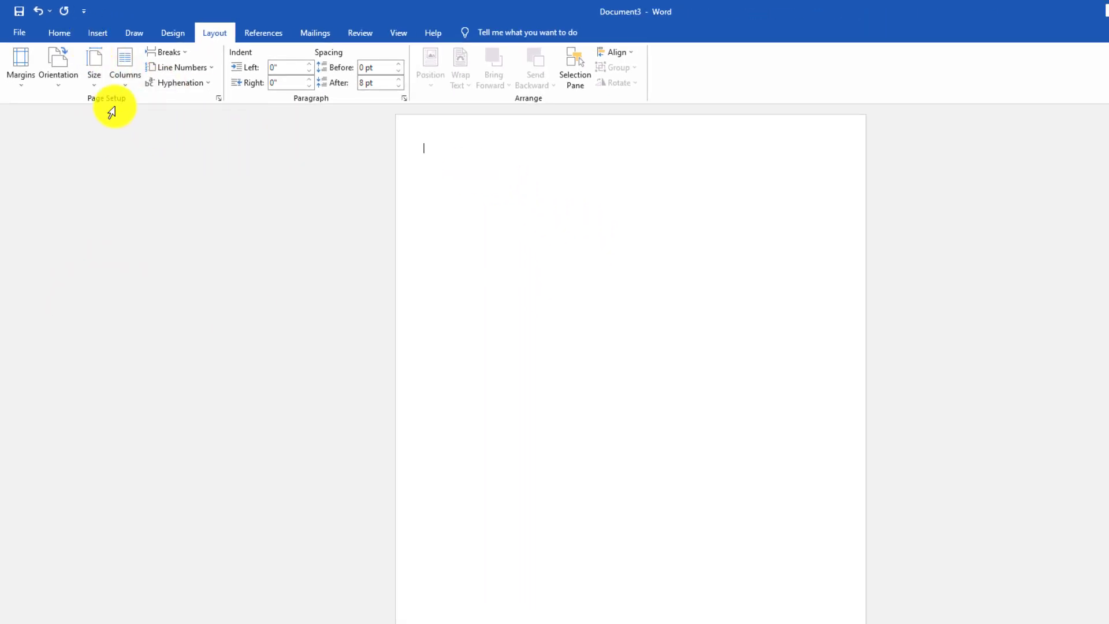
click(96, 86)
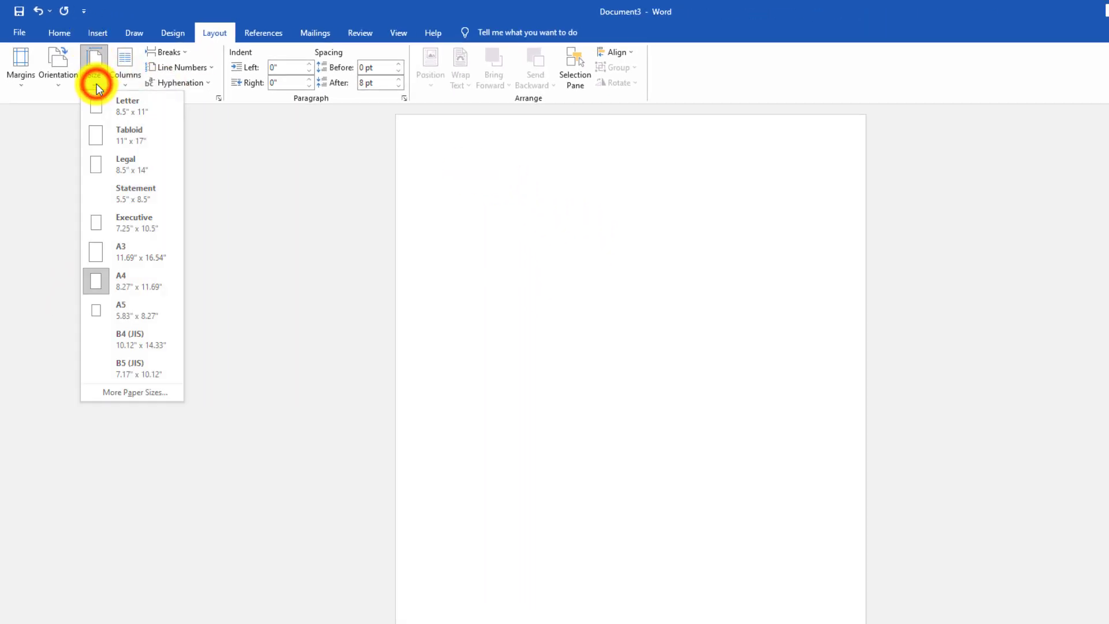
click(14, 84)
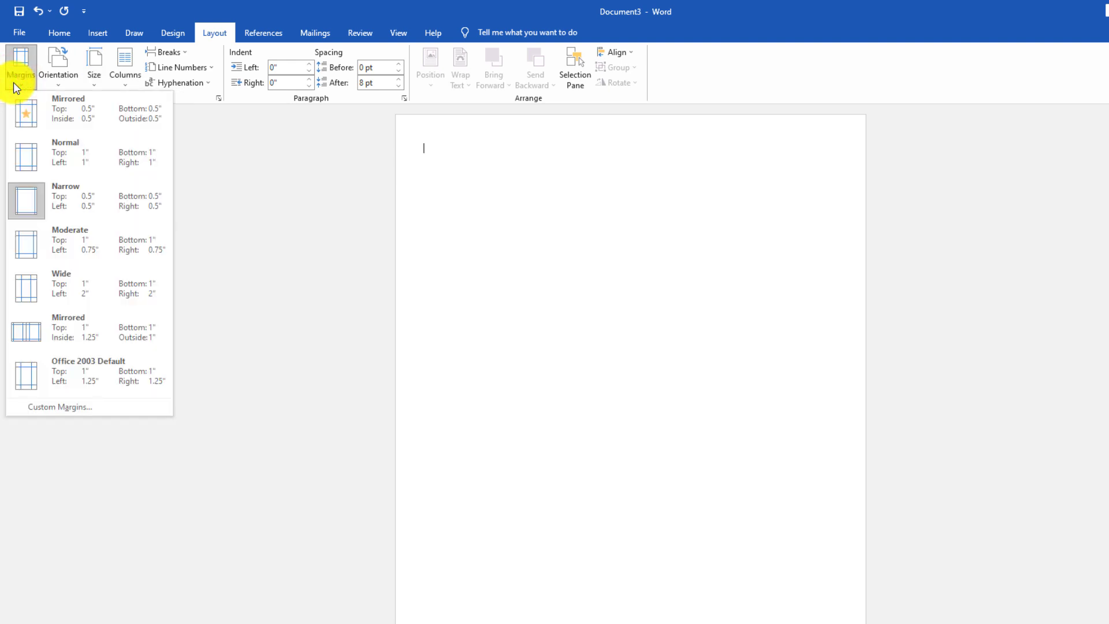
click(206, 146)
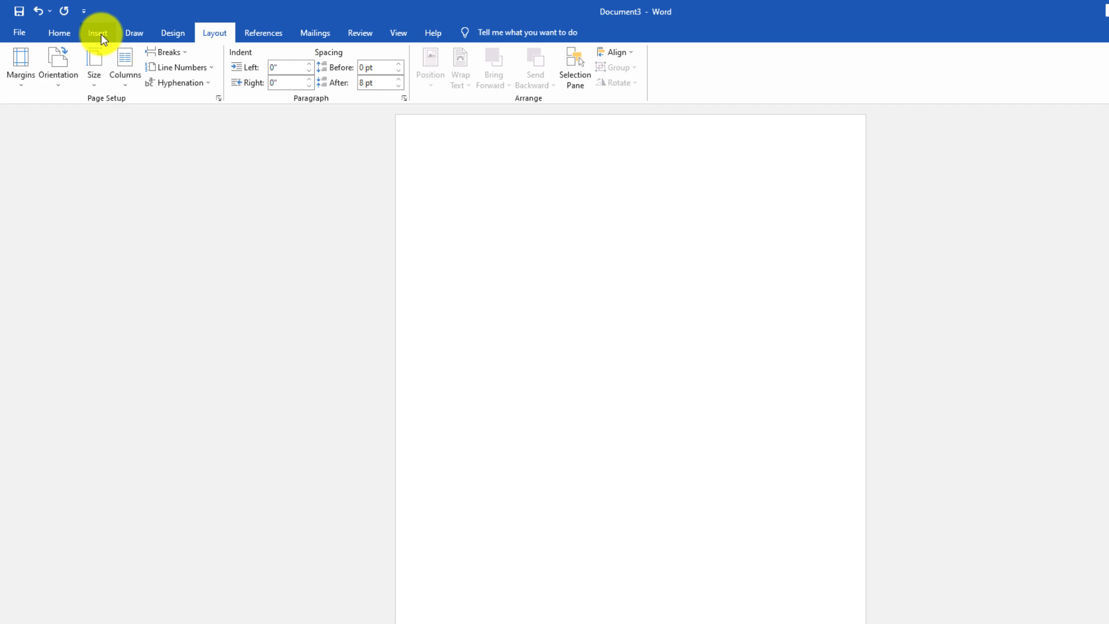
Step: Insert IMG_3477-removebg-preview (1) from the Downloads folder onto the page
click(99, 35)
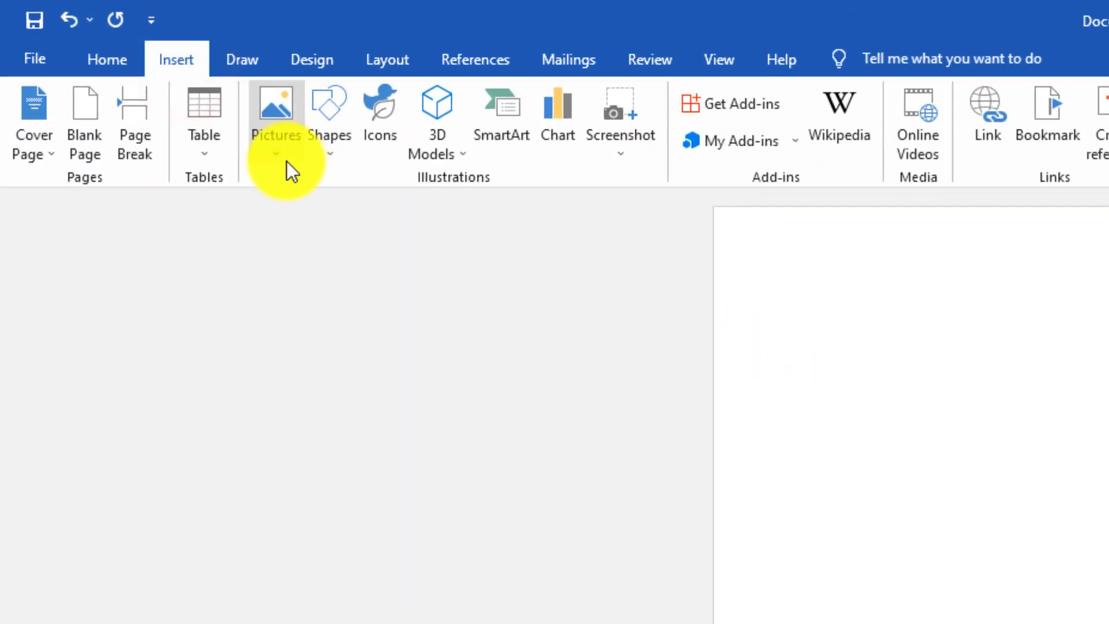
click(275, 151)
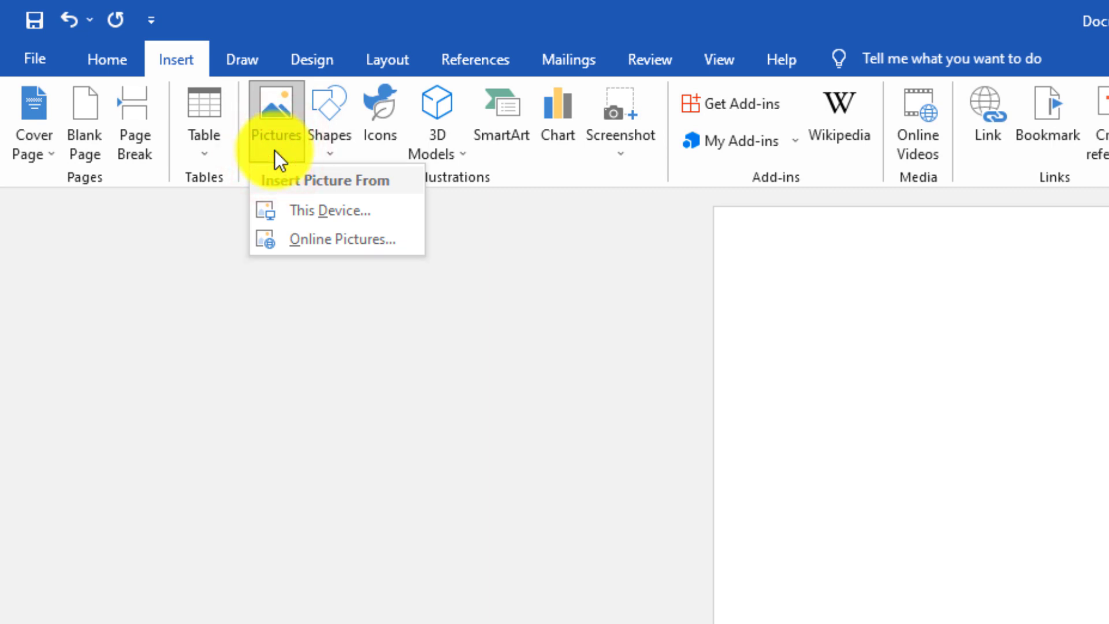
click(306, 208)
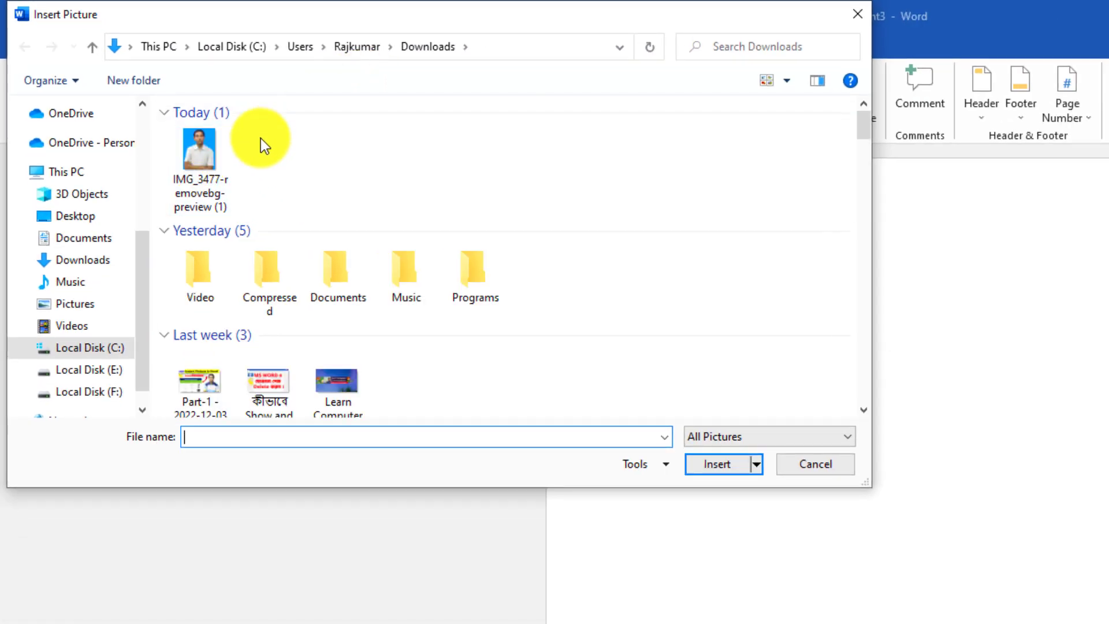
mouse_move(200, 164)
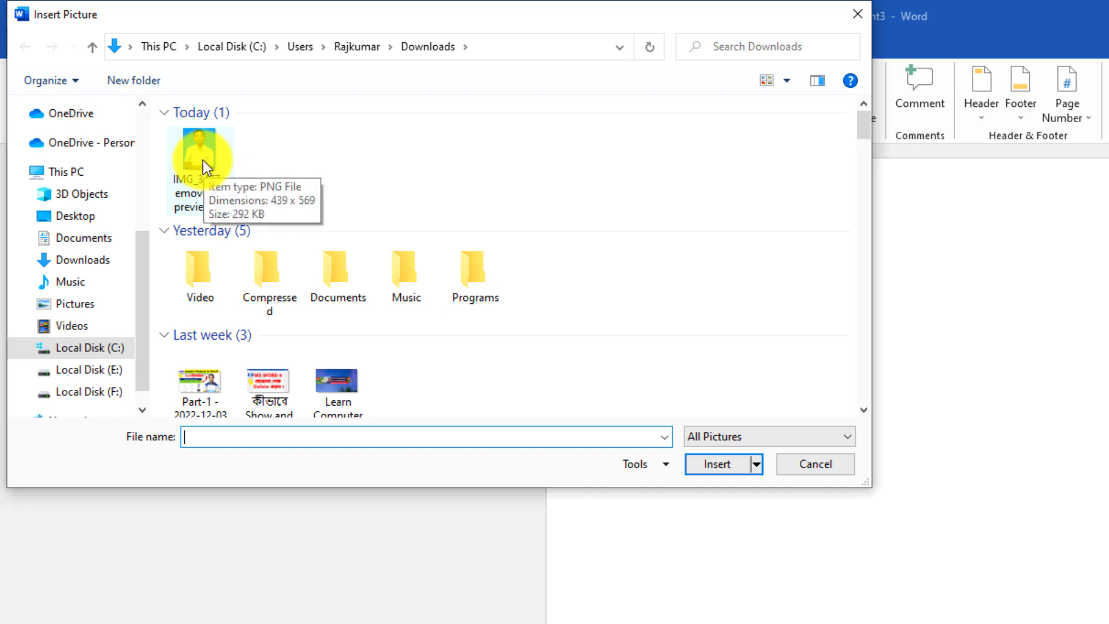
click(203, 160)
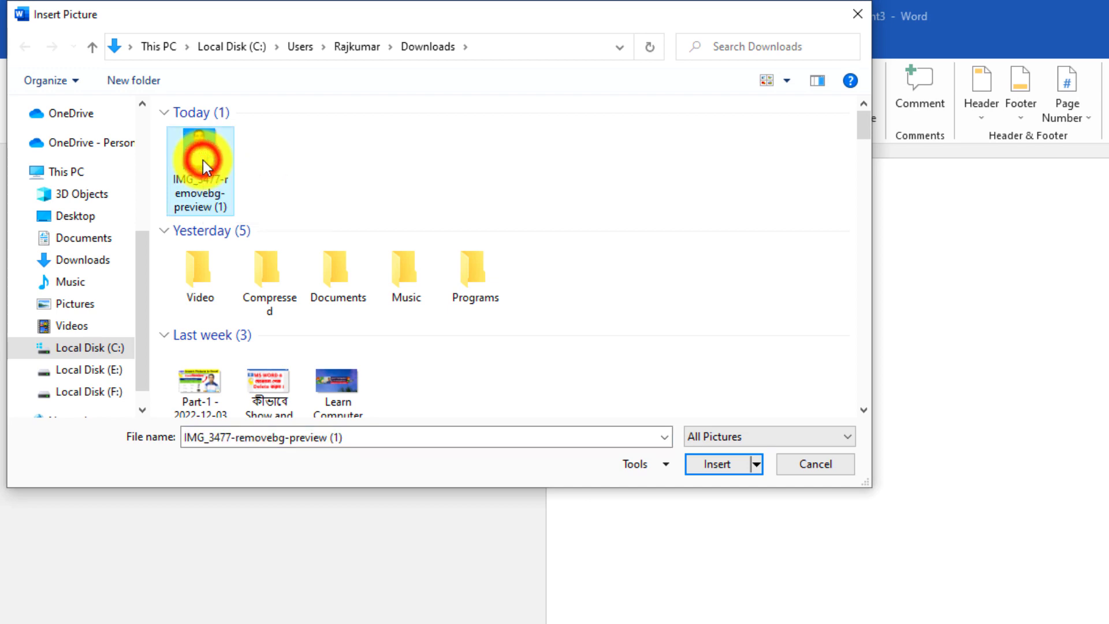
click(711, 471)
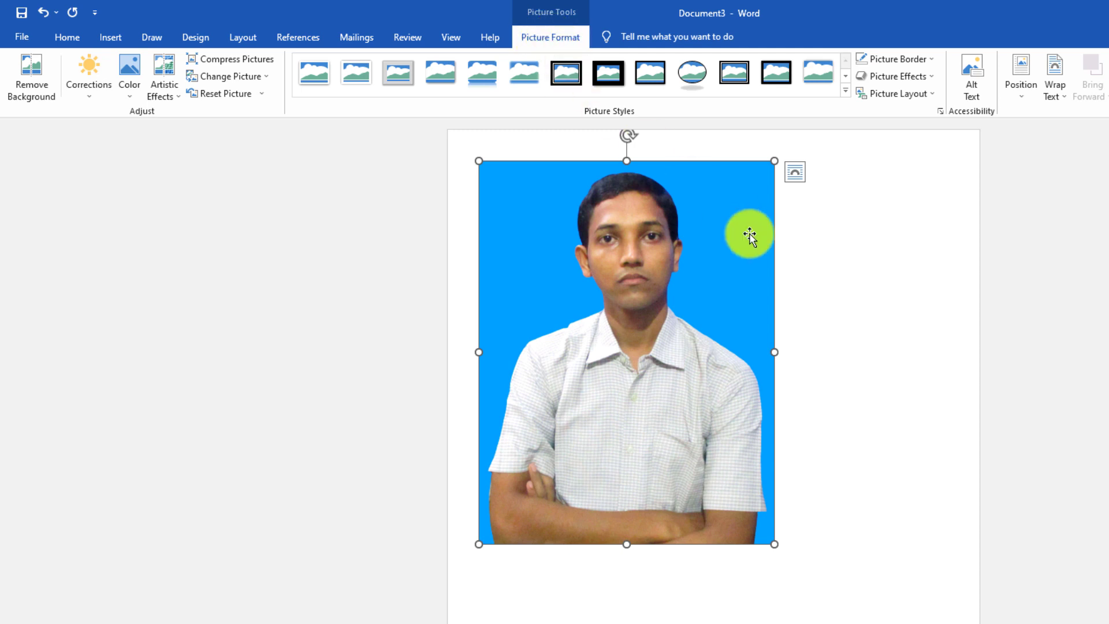
Step: Crop the photo's bottom up to chest level and trim strips off both sides
click(830, 306)
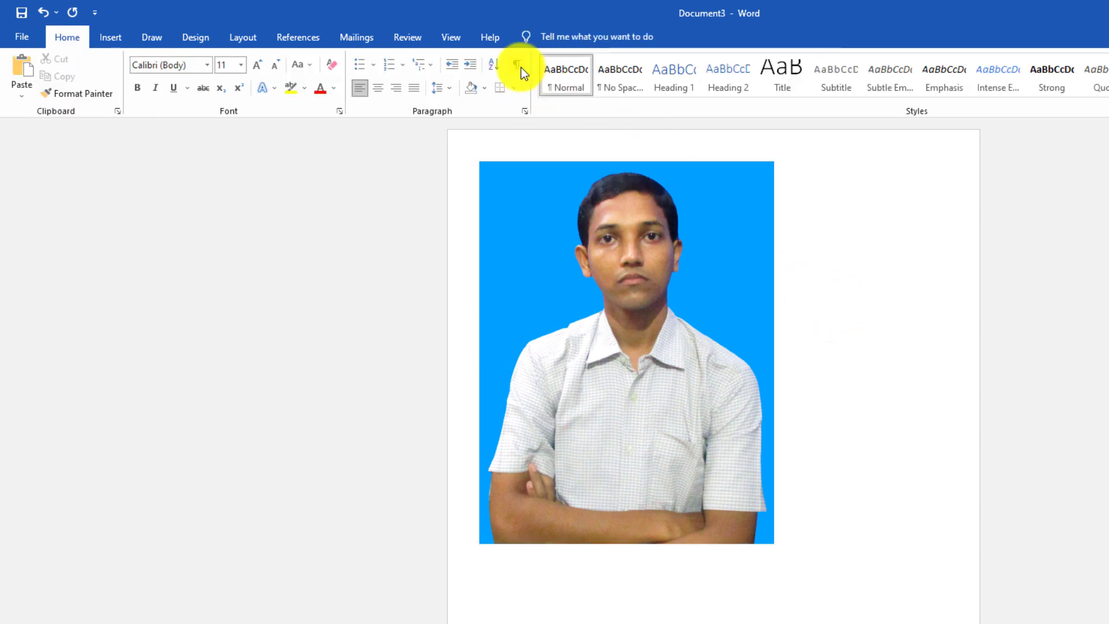
click(602, 332)
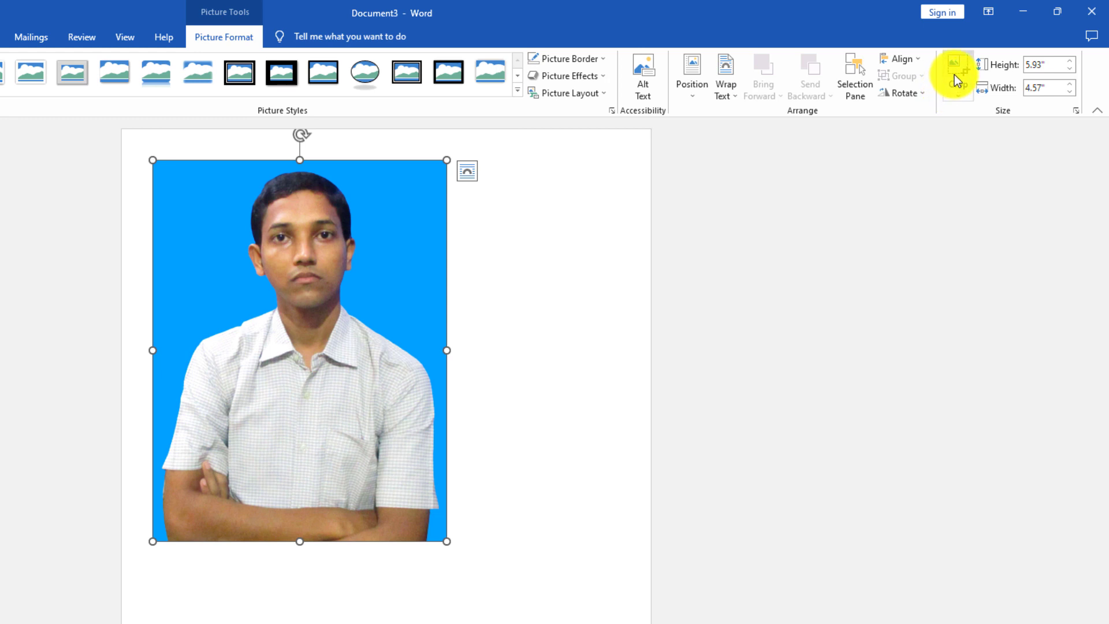
click(959, 75)
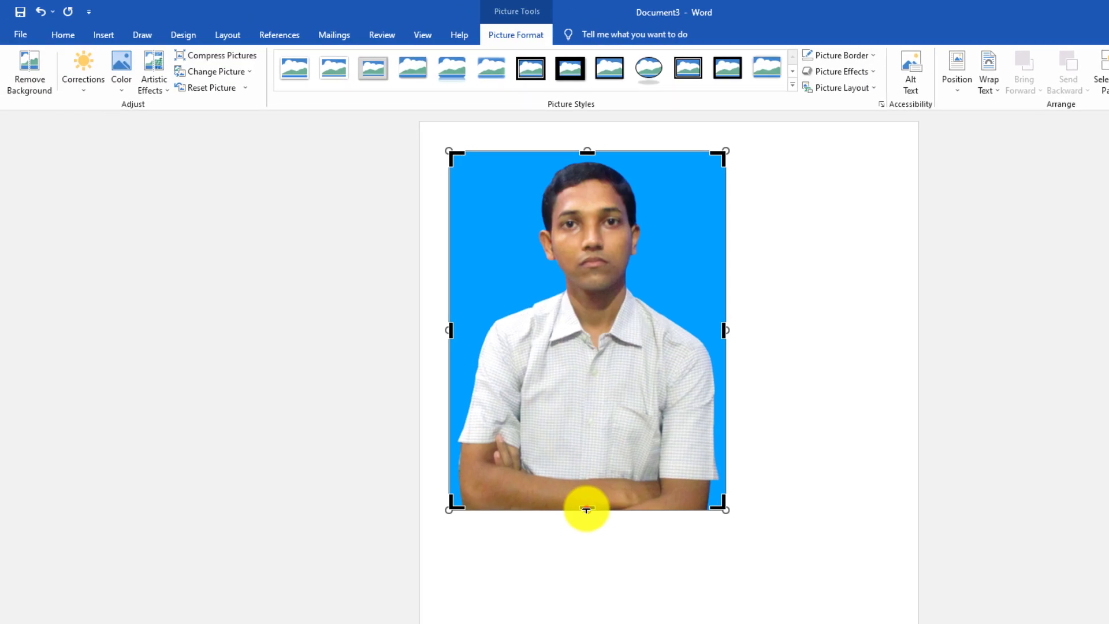
drag(587, 508, 600, 406)
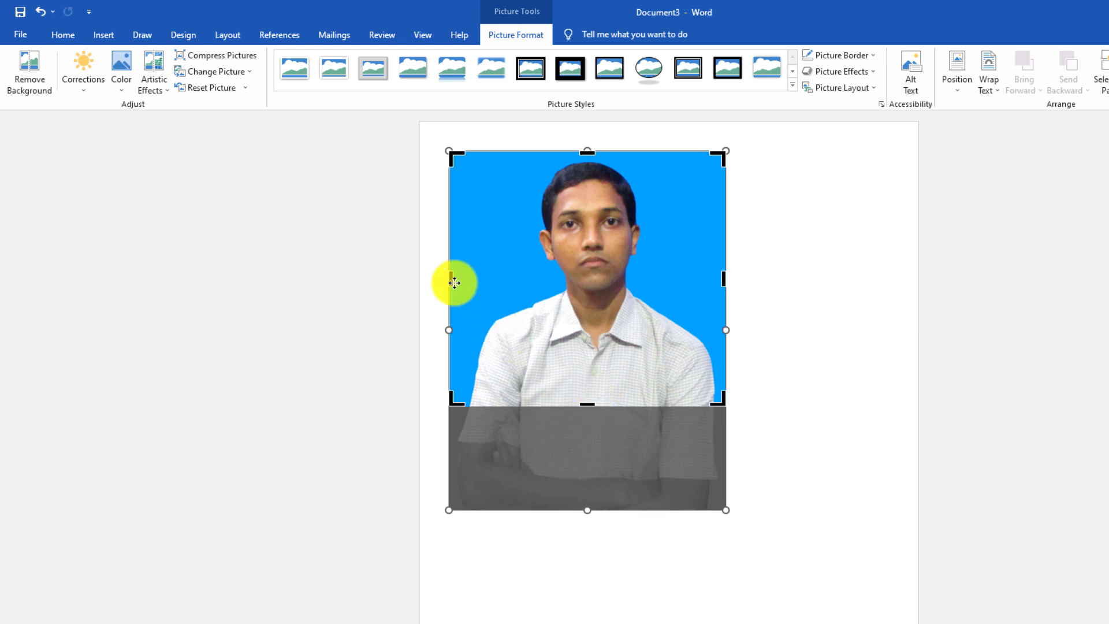
drag(450, 280, 471, 282)
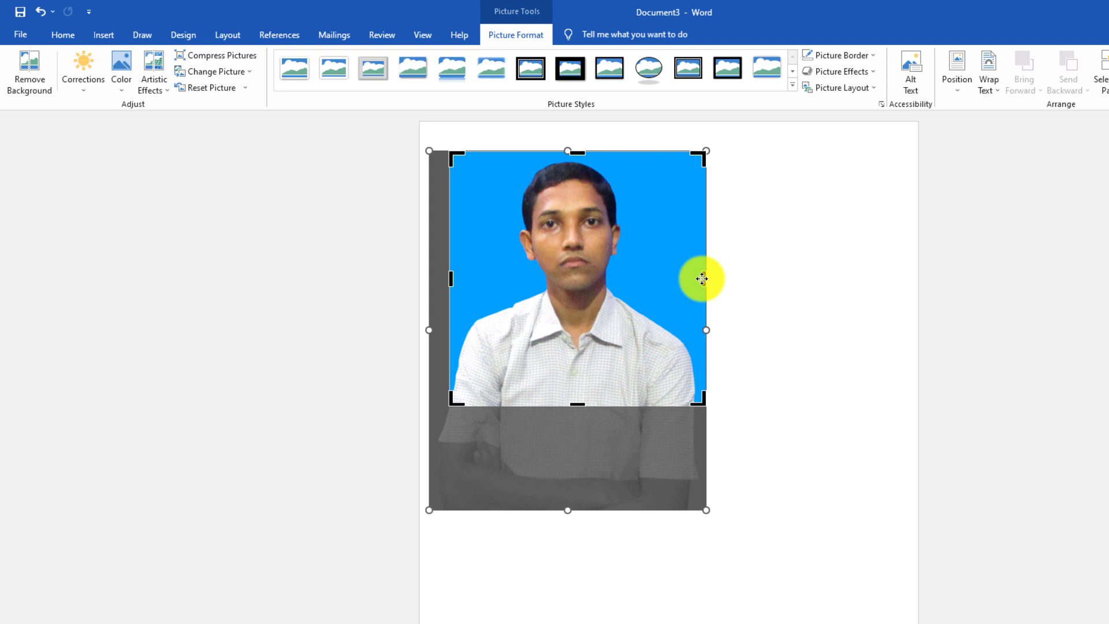
drag(700, 278, 699, 278)
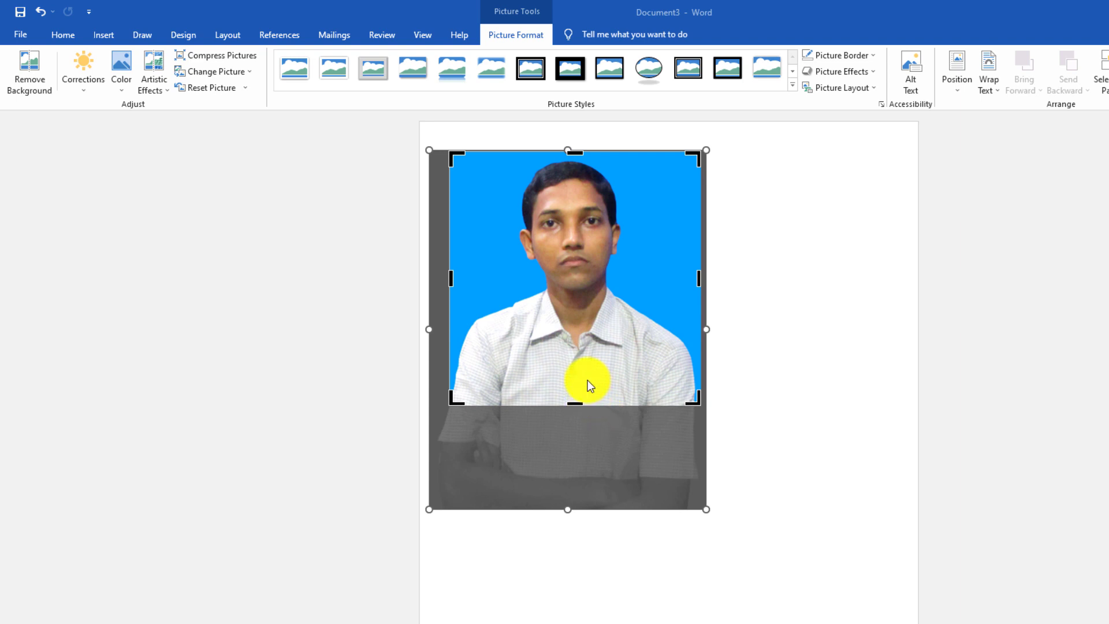
click(772, 240)
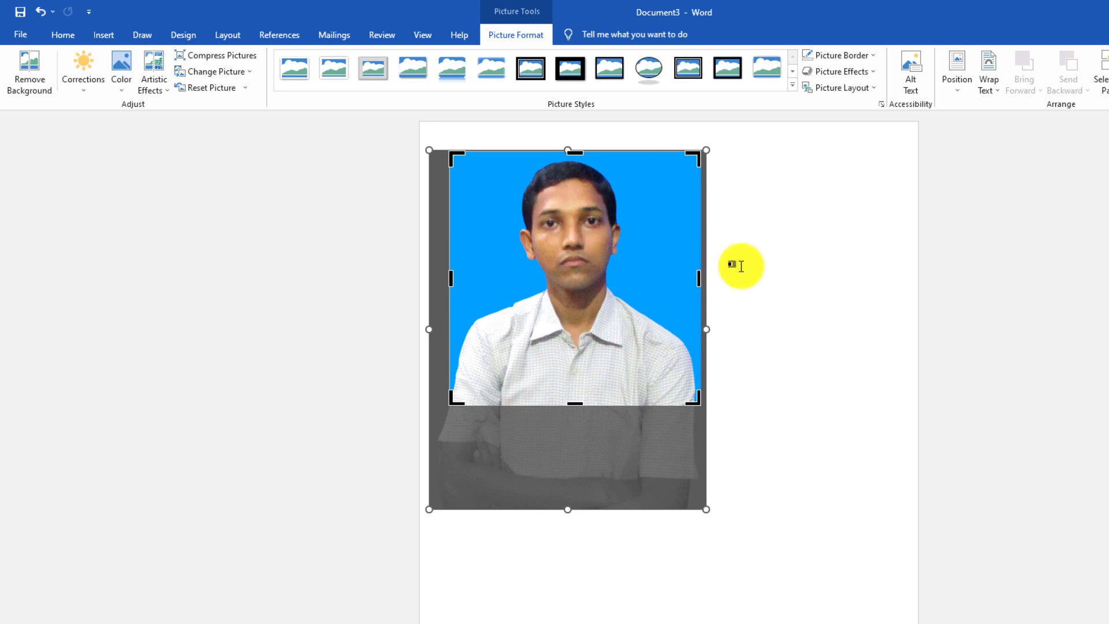
click(755, 263)
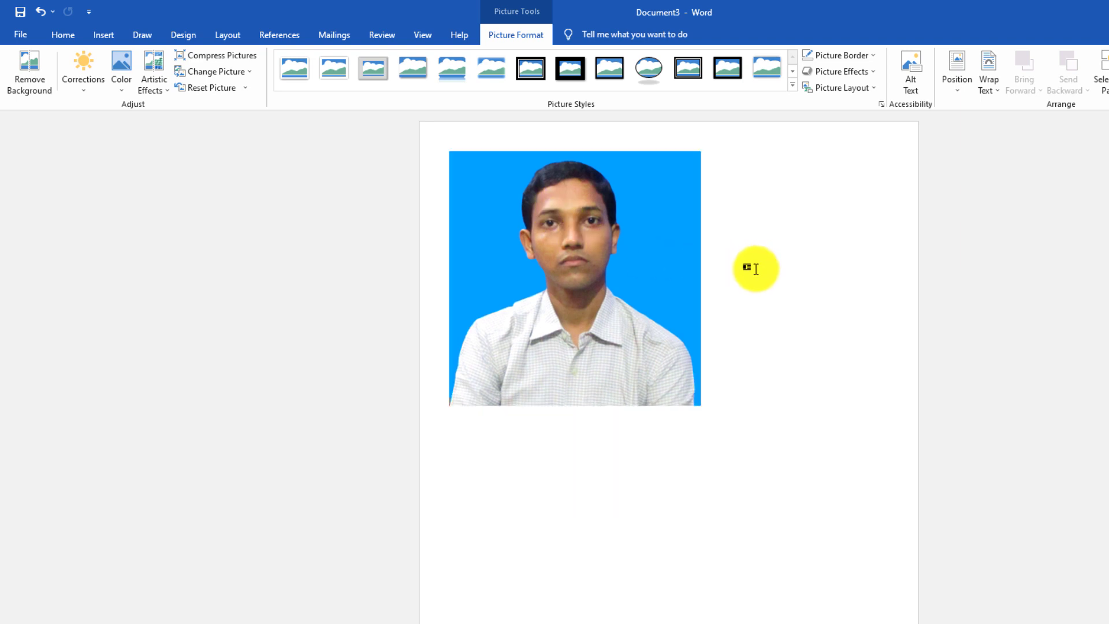
click(626, 297)
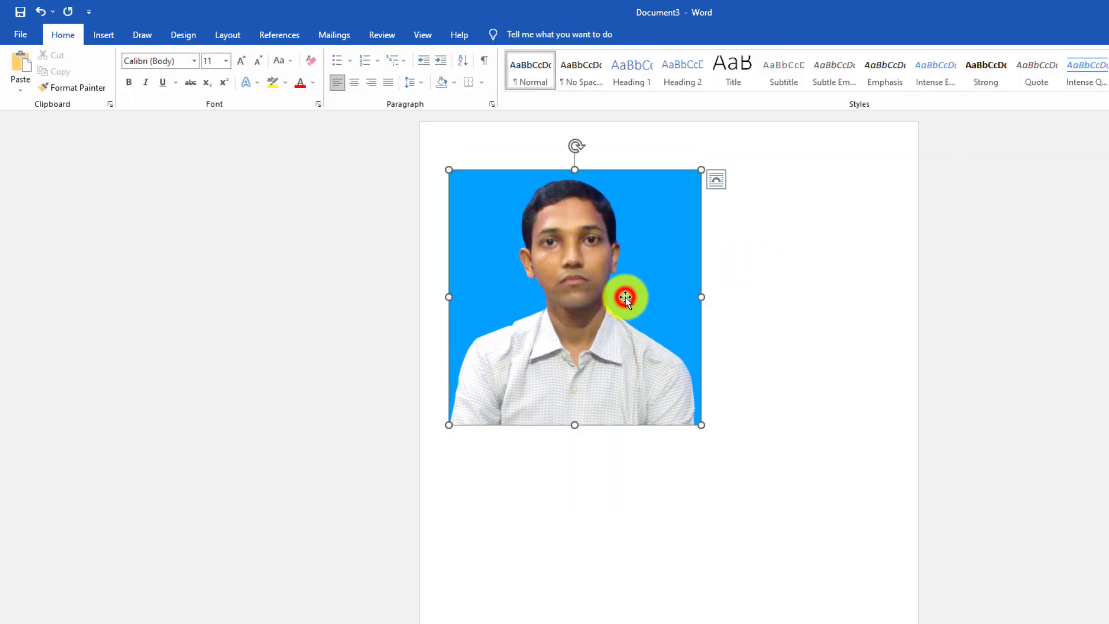
Step: Set the cropped photo's text wrapping to In Front of Text
click(723, 180)
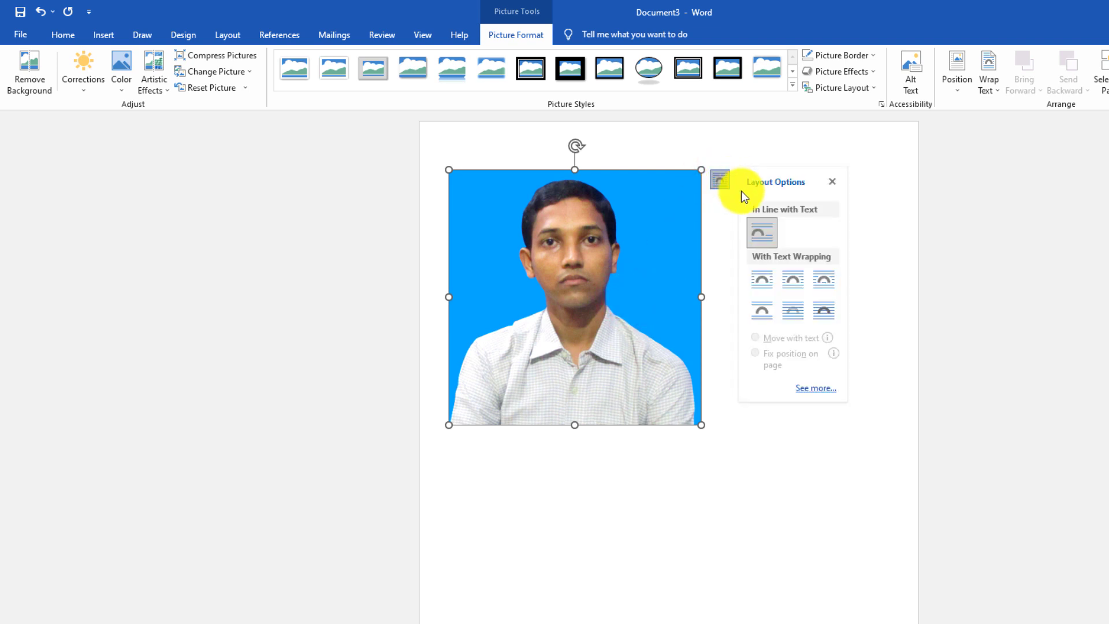
click(823, 311)
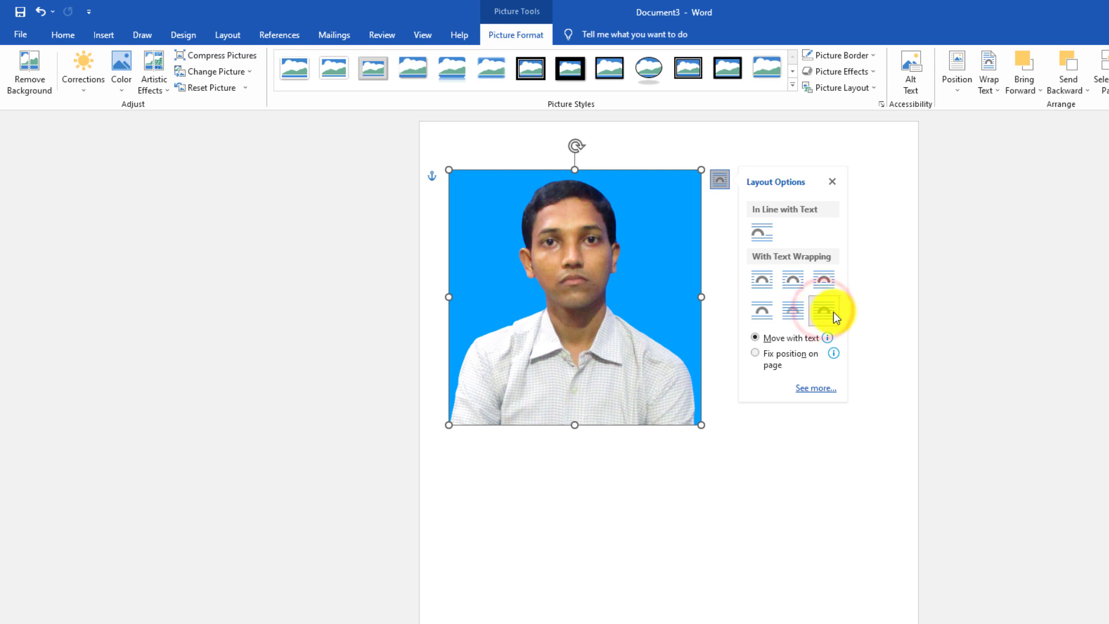
click(751, 437)
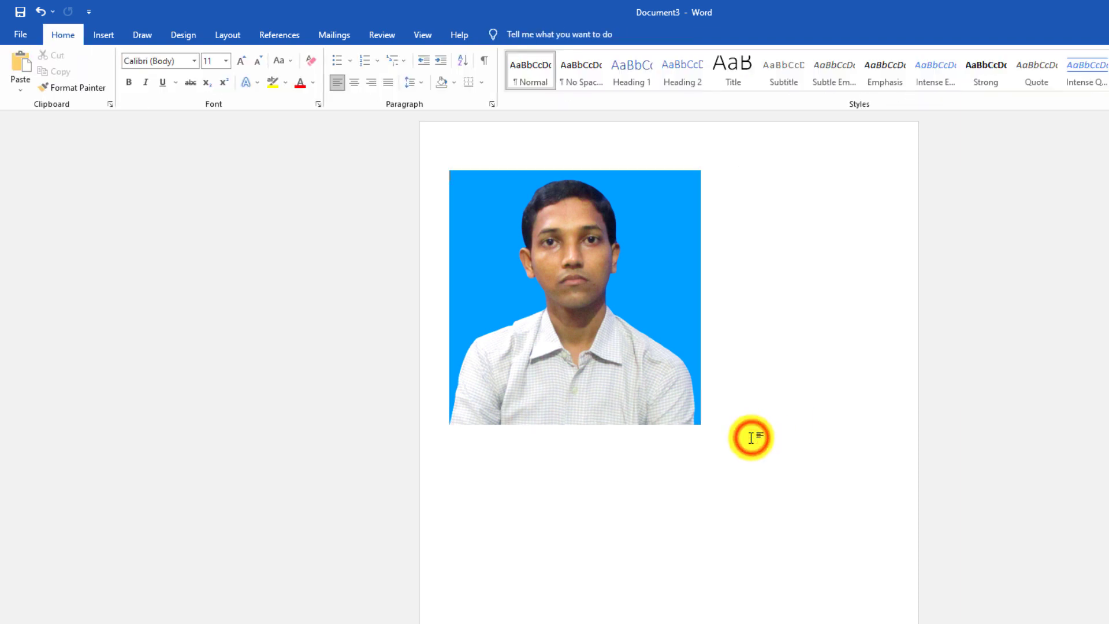
click(654, 328)
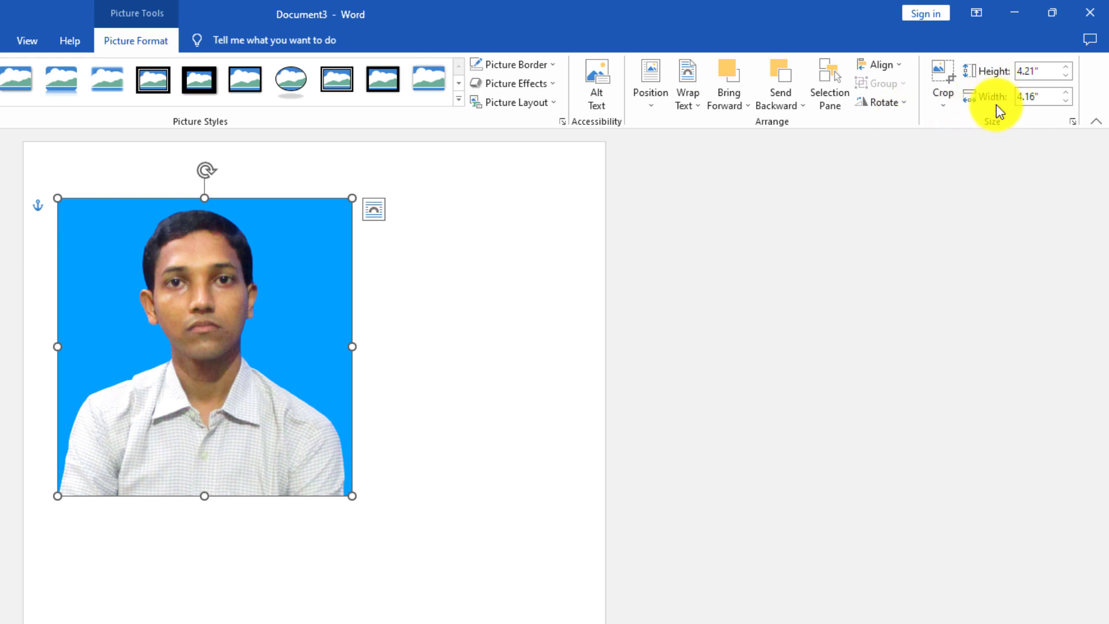
Step: Resize the photo to 1.5" wide, its height scaling proportionally to 1.52"
click(239, 357)
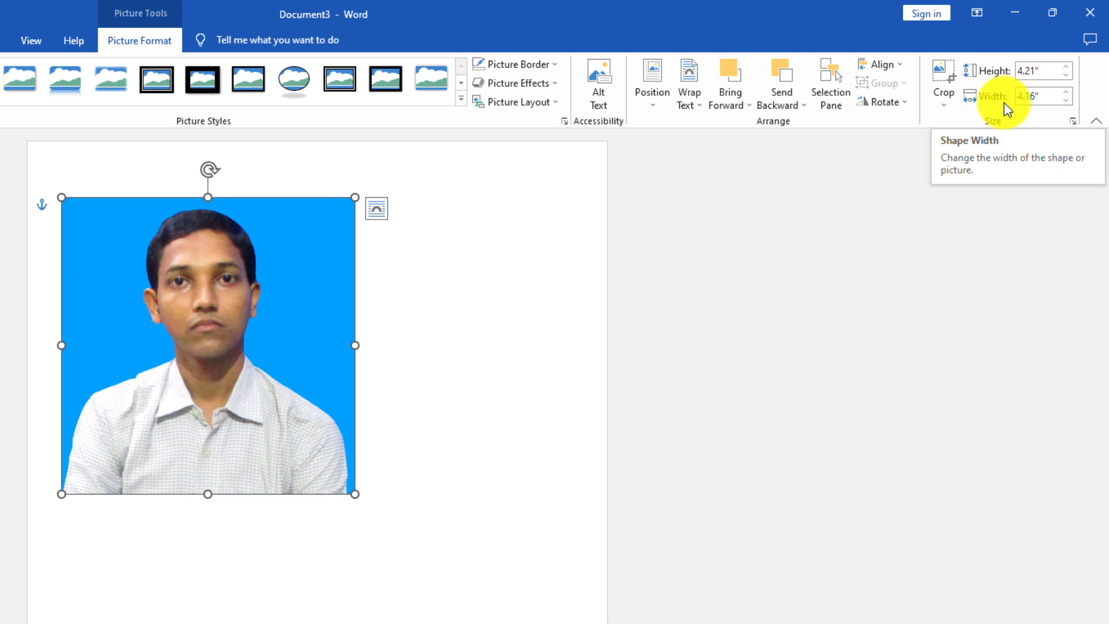
click(1031, 70)
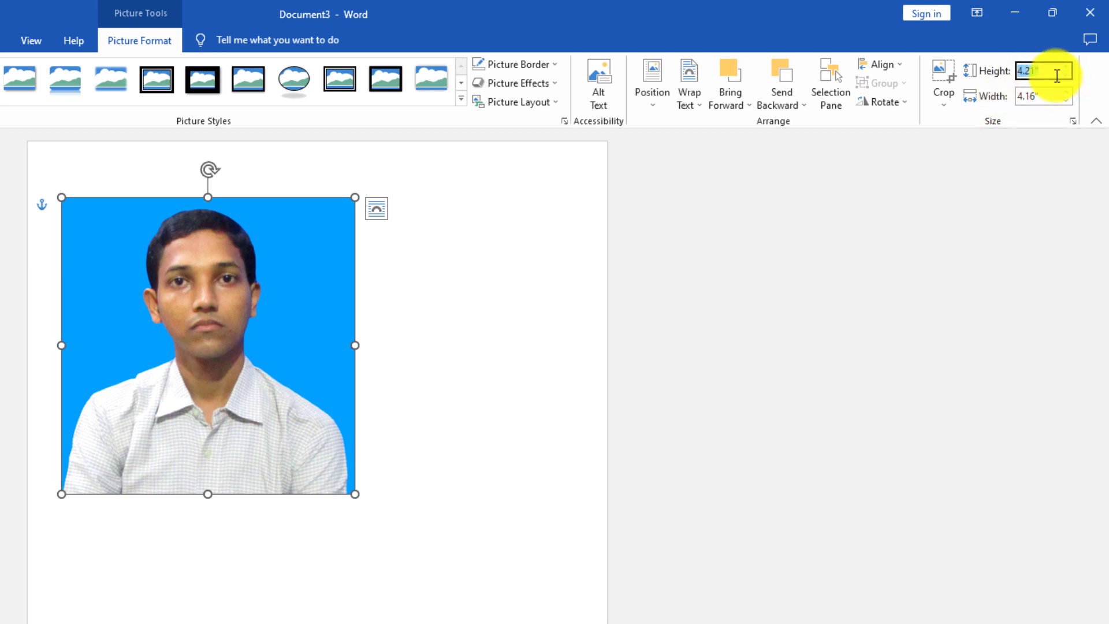
text(1.9)
key(Tab)
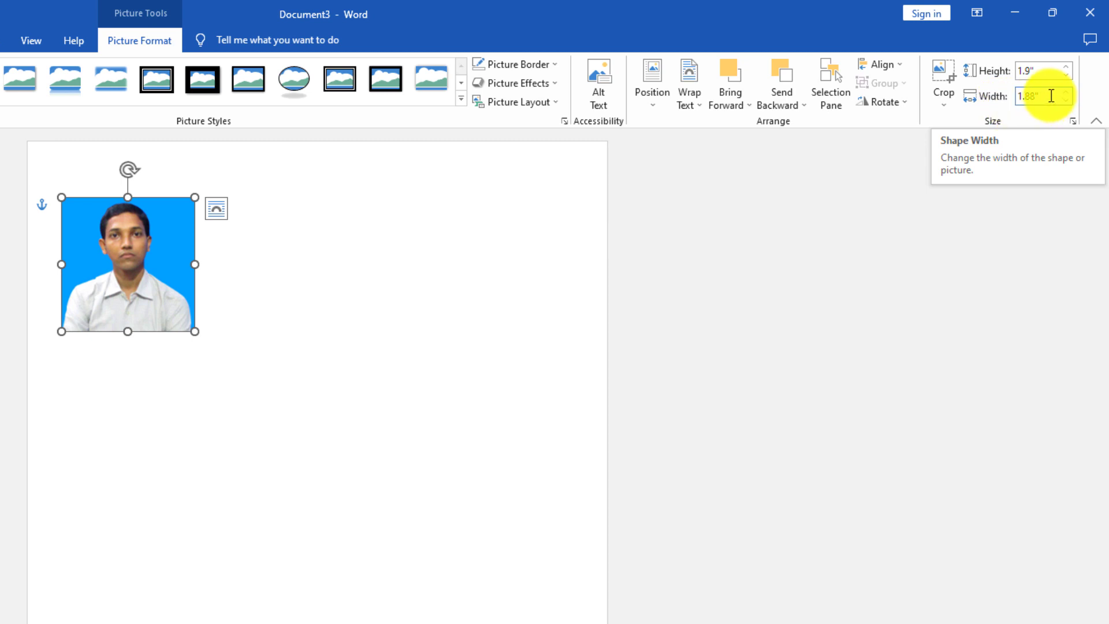
click(1052, 96)
text(1.5)
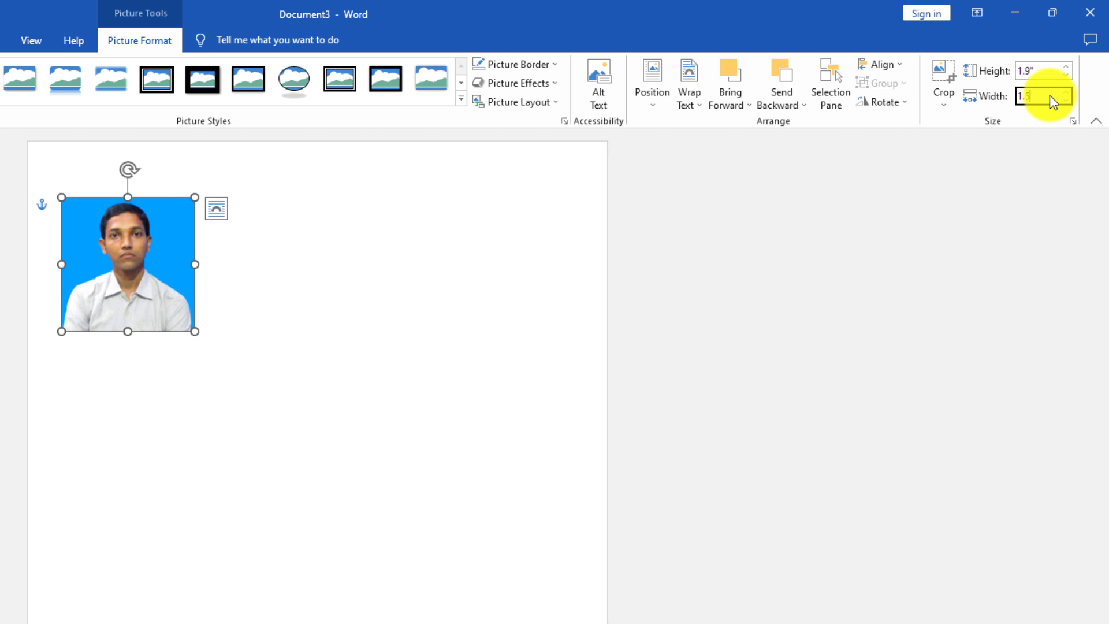
key(Return)
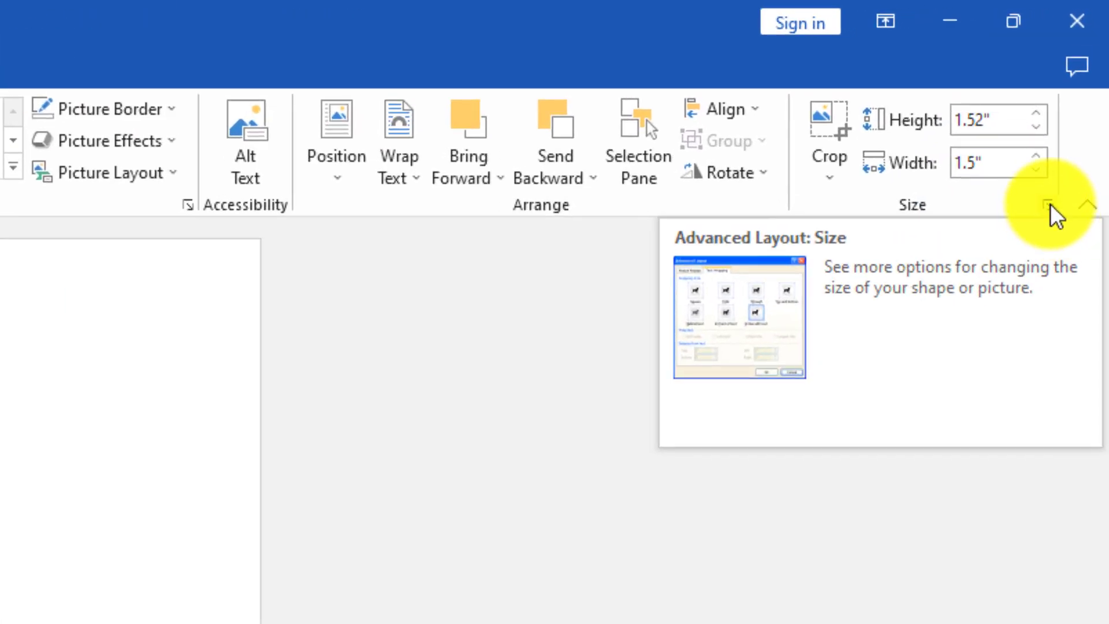
Step: Unlock the photo's aspect ratio in the Size dialog and set its height to 1.9"
click(1049, 207)
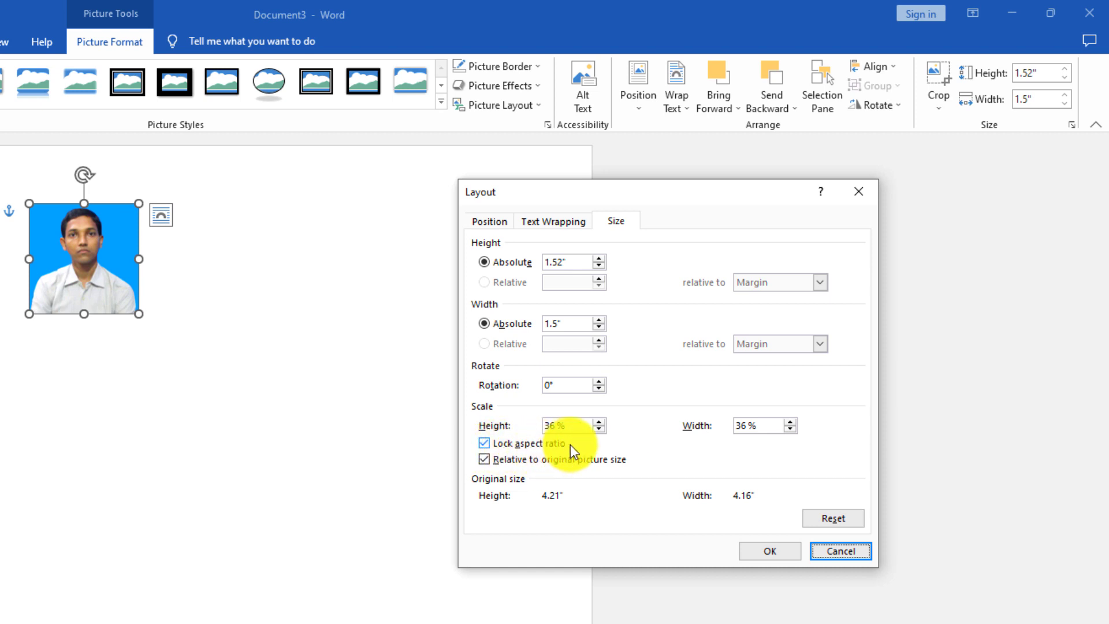
click(487, 445)
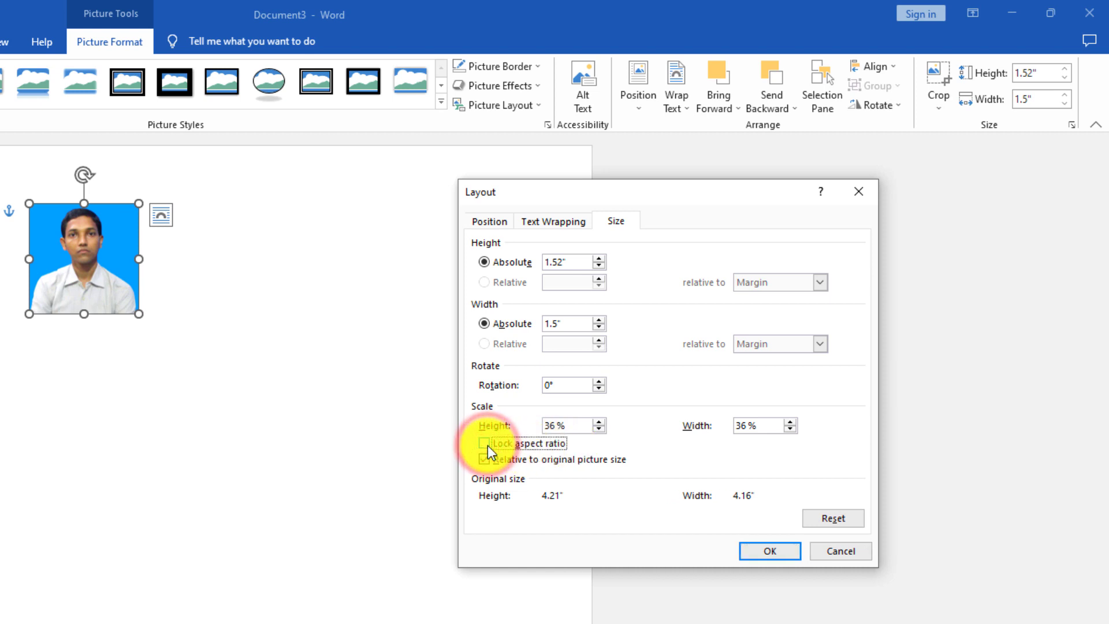
click(759, 556)
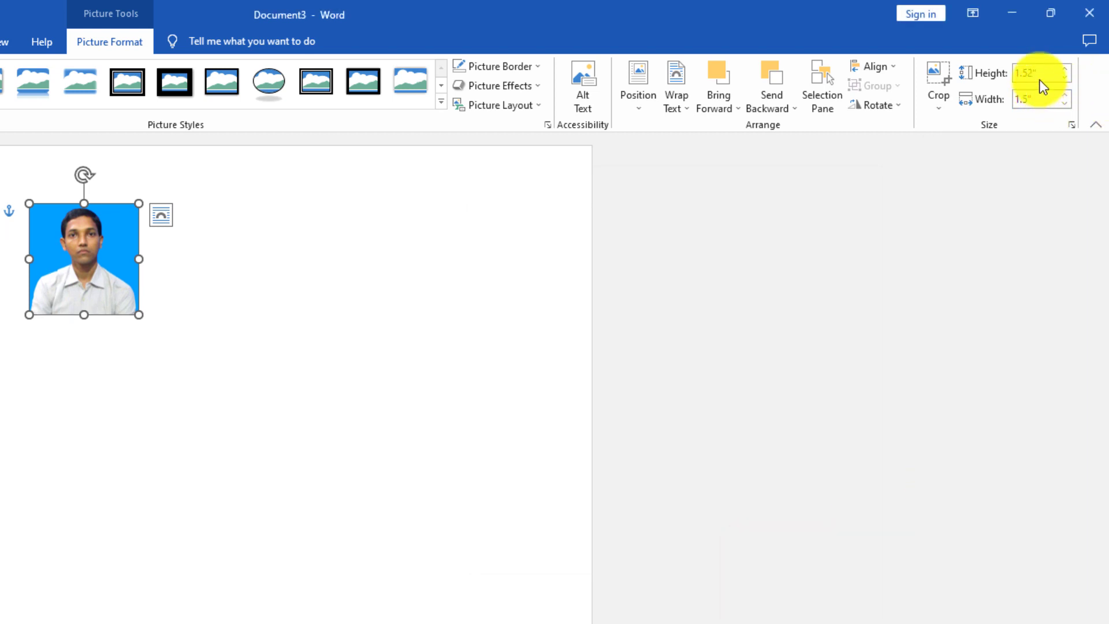
click(1053, 71)
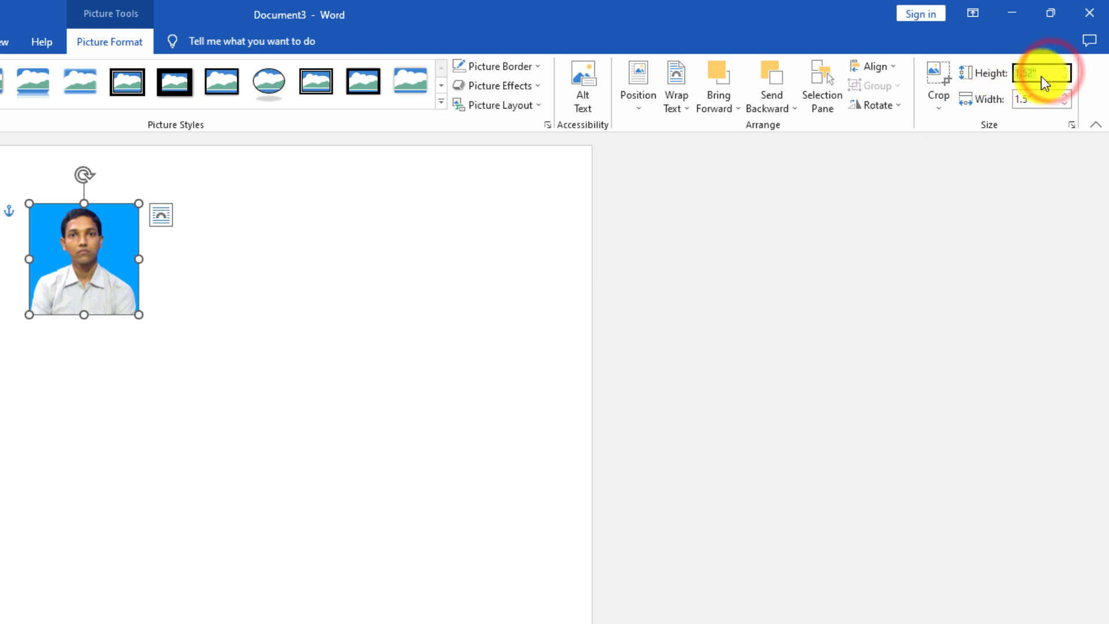
text(1.9)
key(Return)
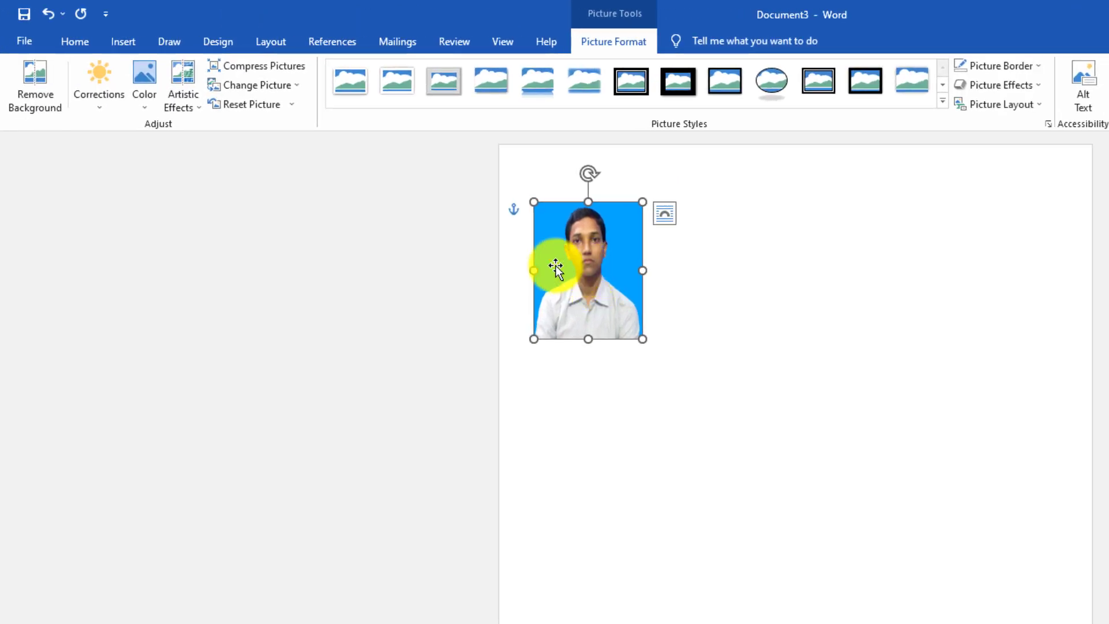
Step: Preview the Corrections and Color galleries without applying changes, then right-click the passport photo
click(103, 107)
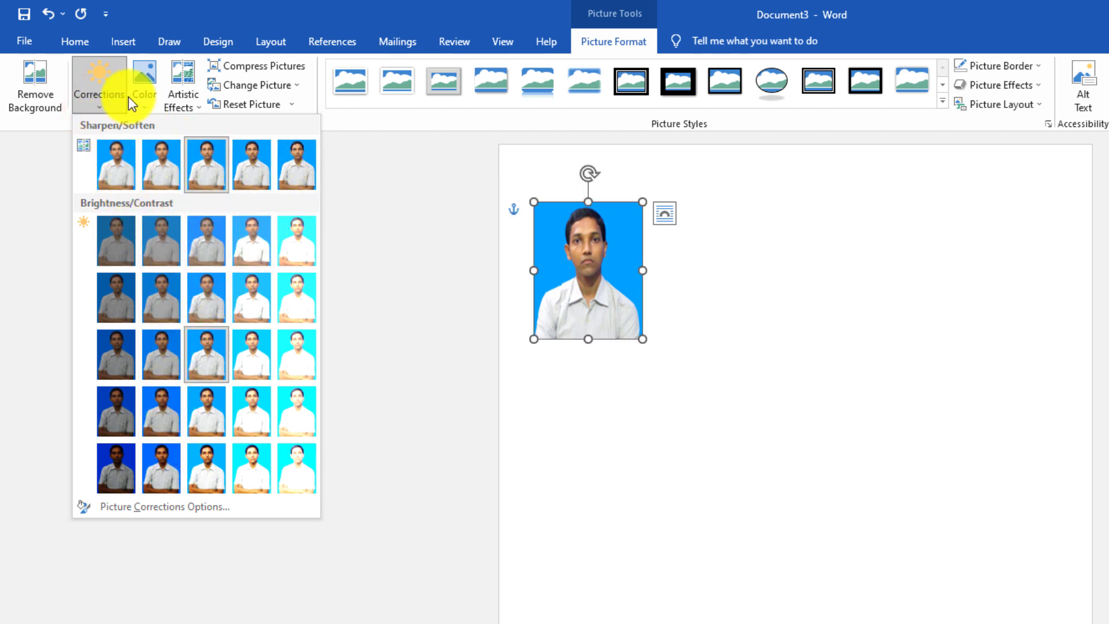
click(147, 107)
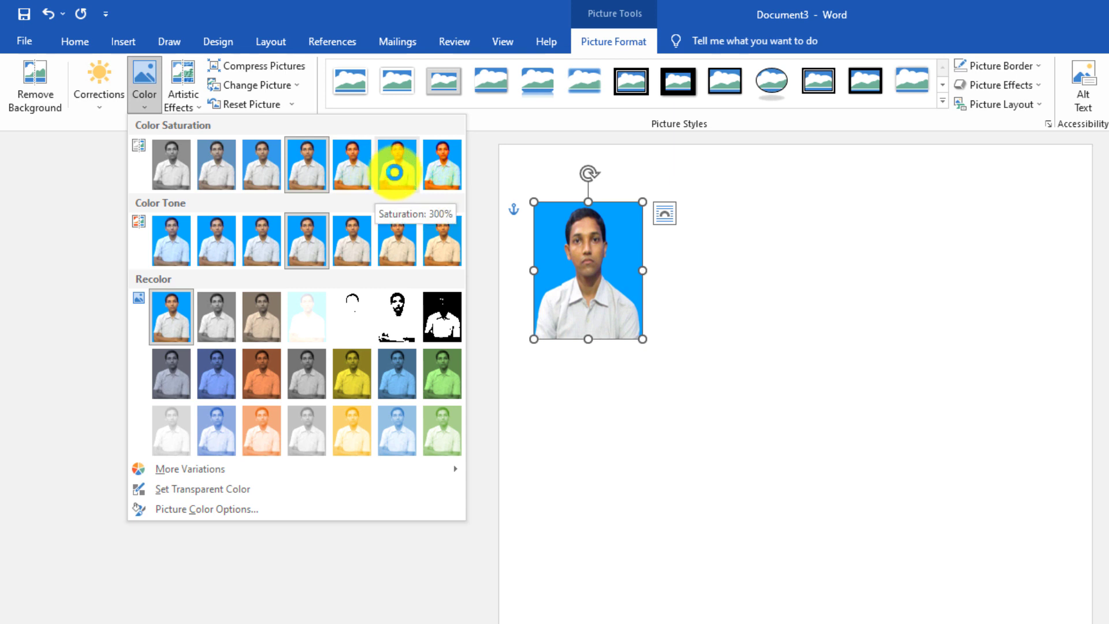
click(680, 247)
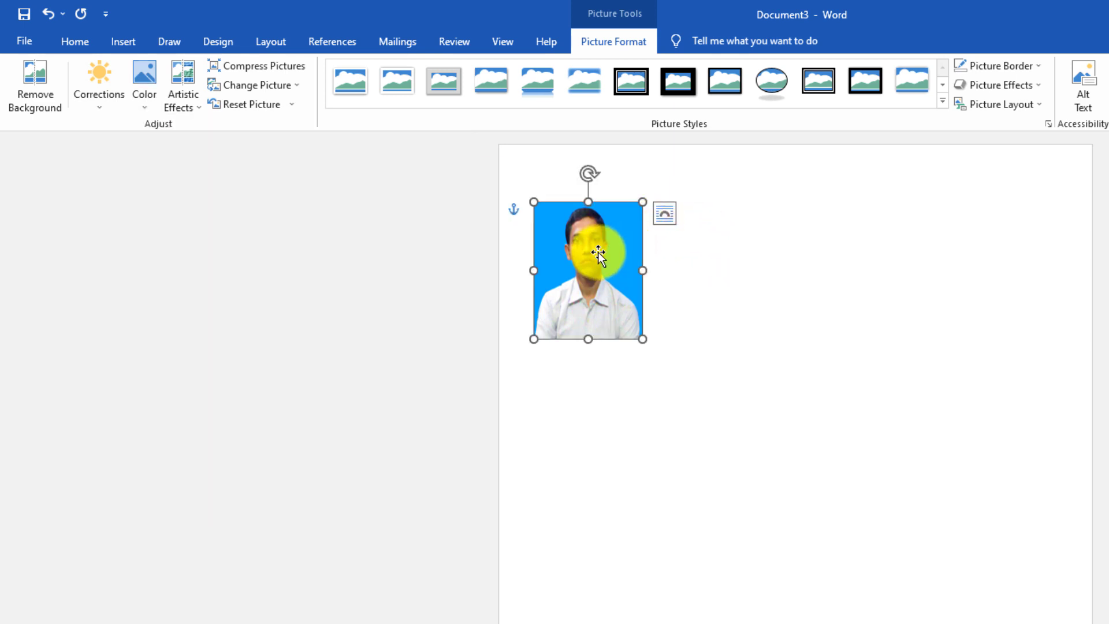
right_click(597, 252)
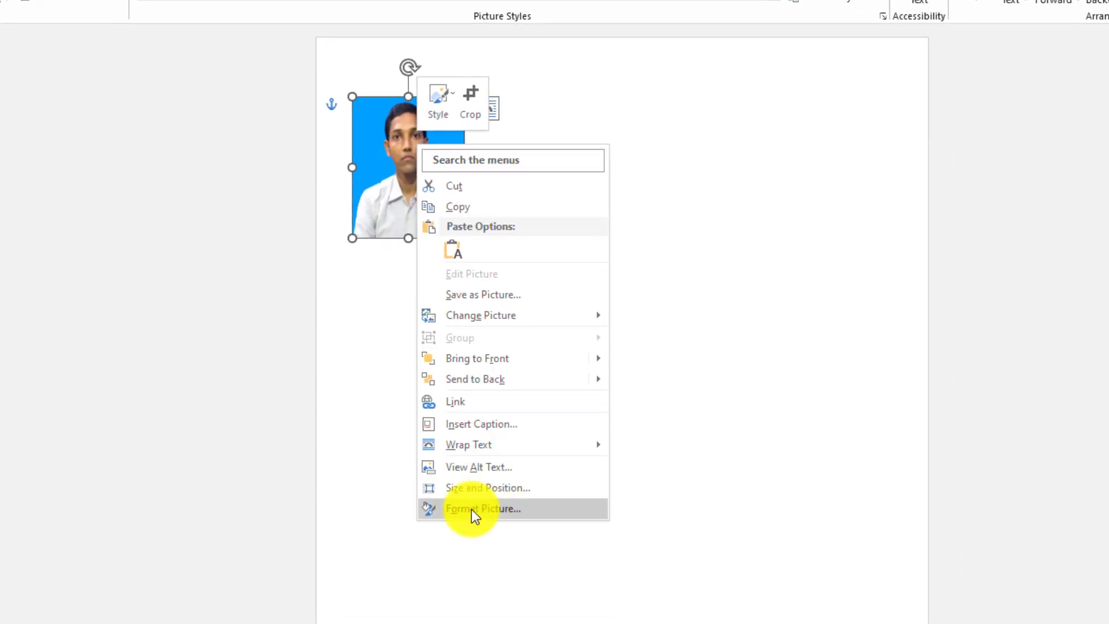
click(641, 598)
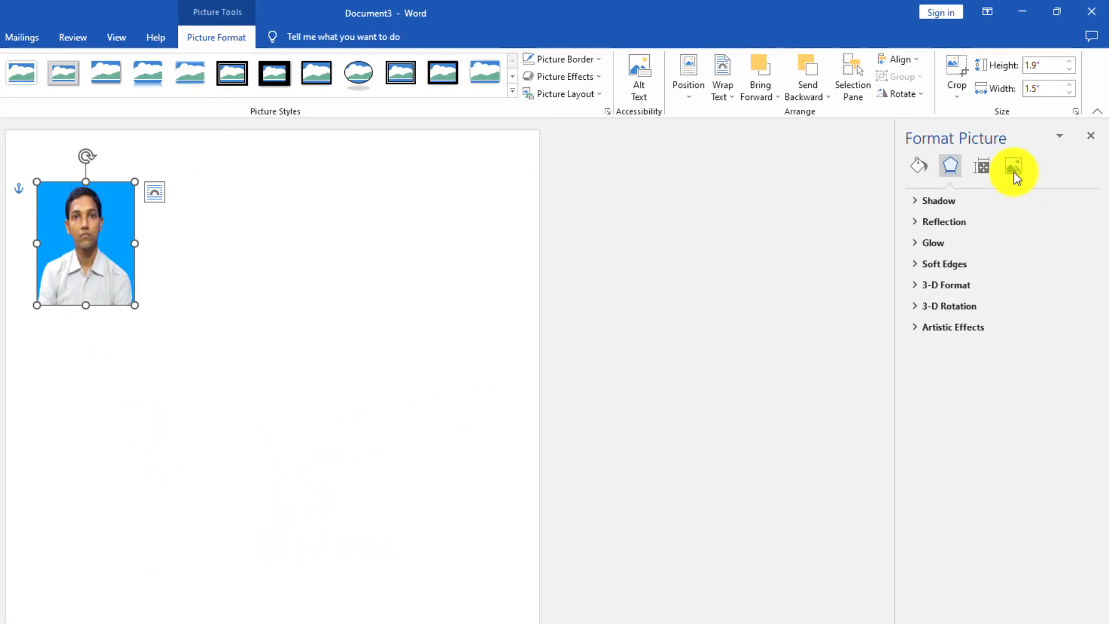
click(1014, 168)
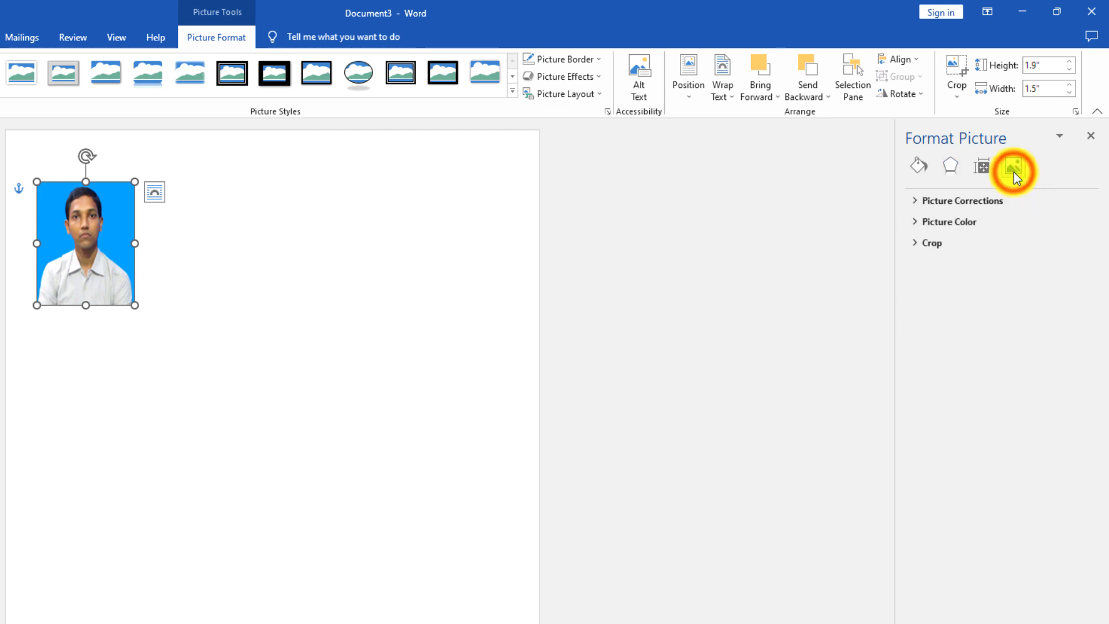
click(931, 206)
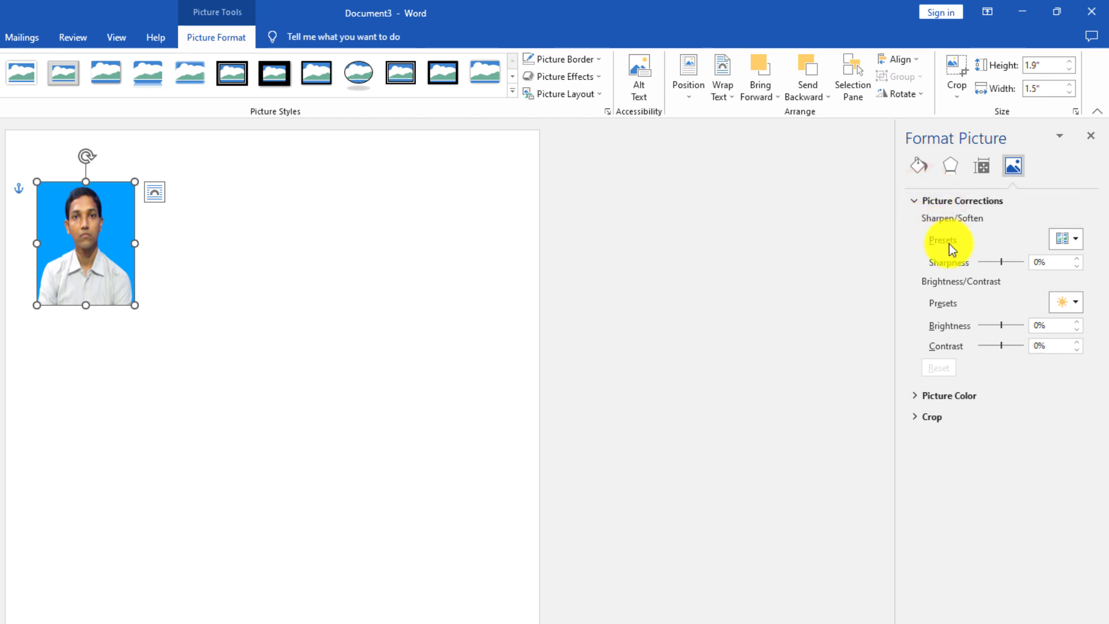
drag(1001, 263, 1015, 260)
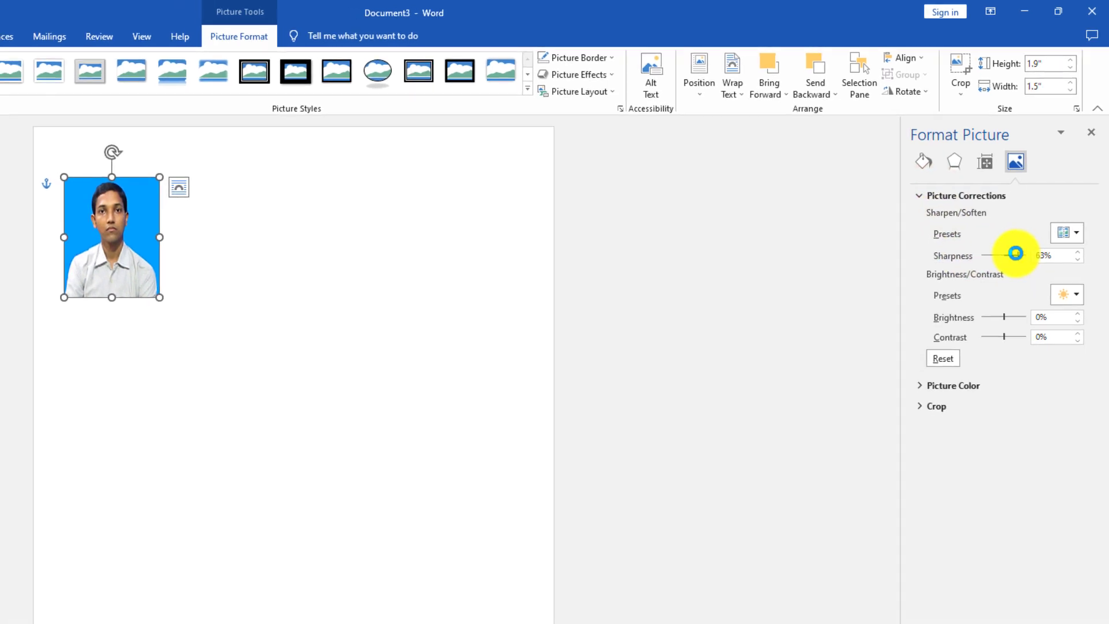
mouse_move(1016, 260)
mouse_down()
mouse_move(1001, 261)
mouse_move(1005, 244)
mouse_up()
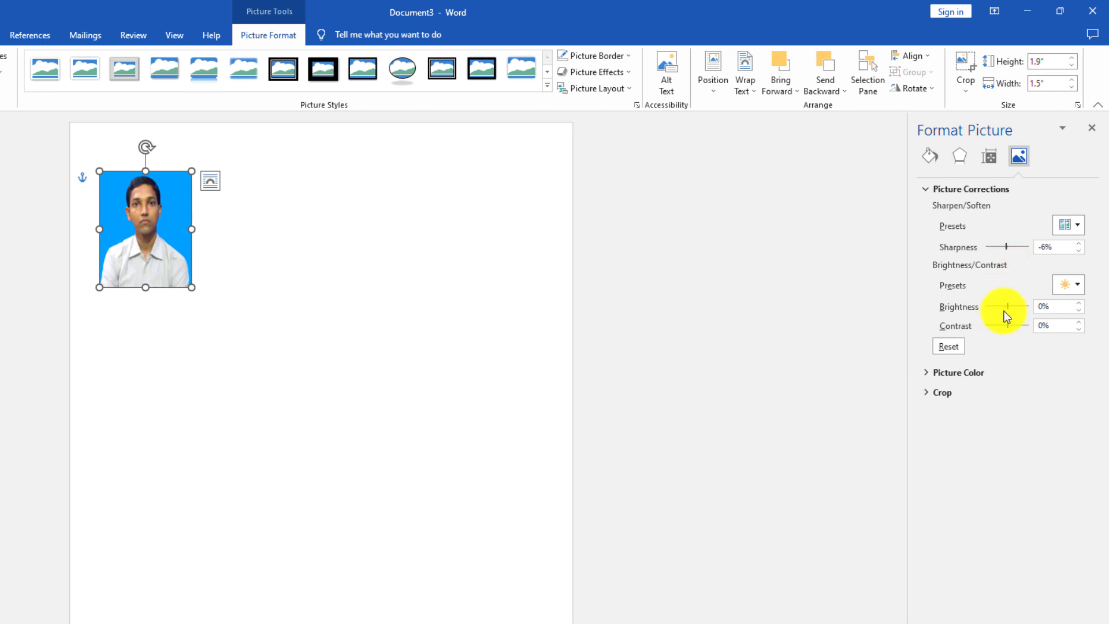
drag(1007, 307, 1010, 306)
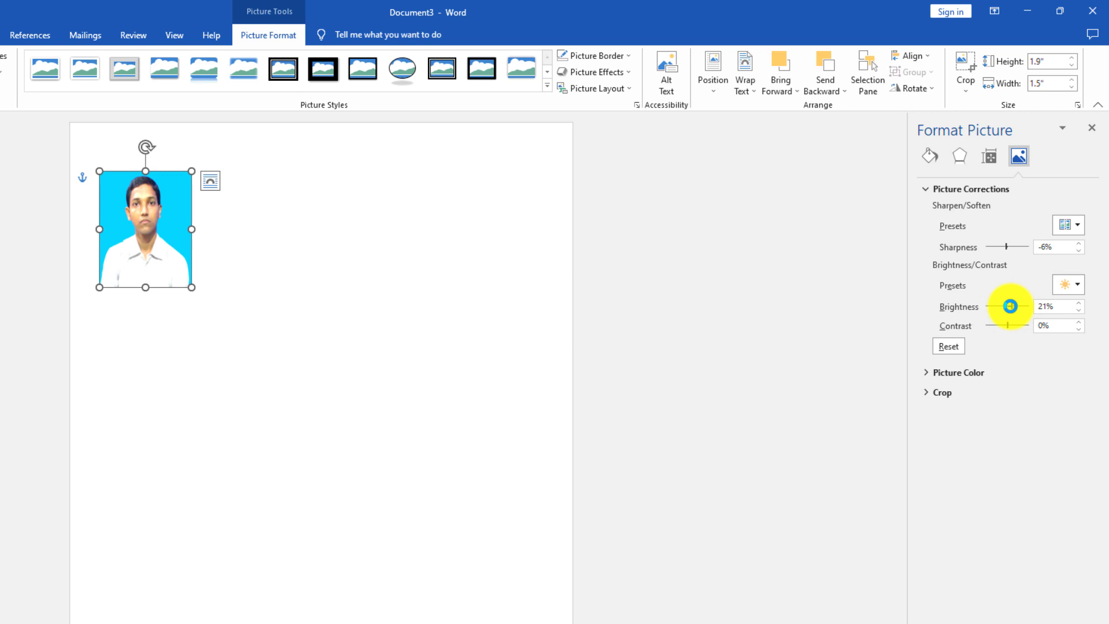
drag(1010, 306, 1007, 306)
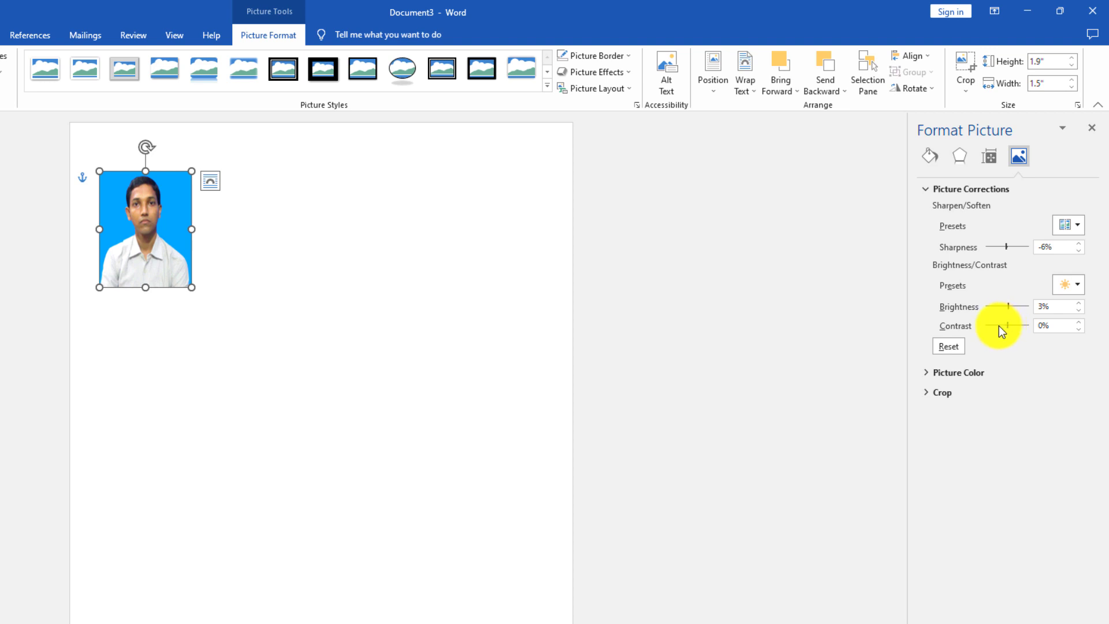
click(949, 347)
click(953, 373)
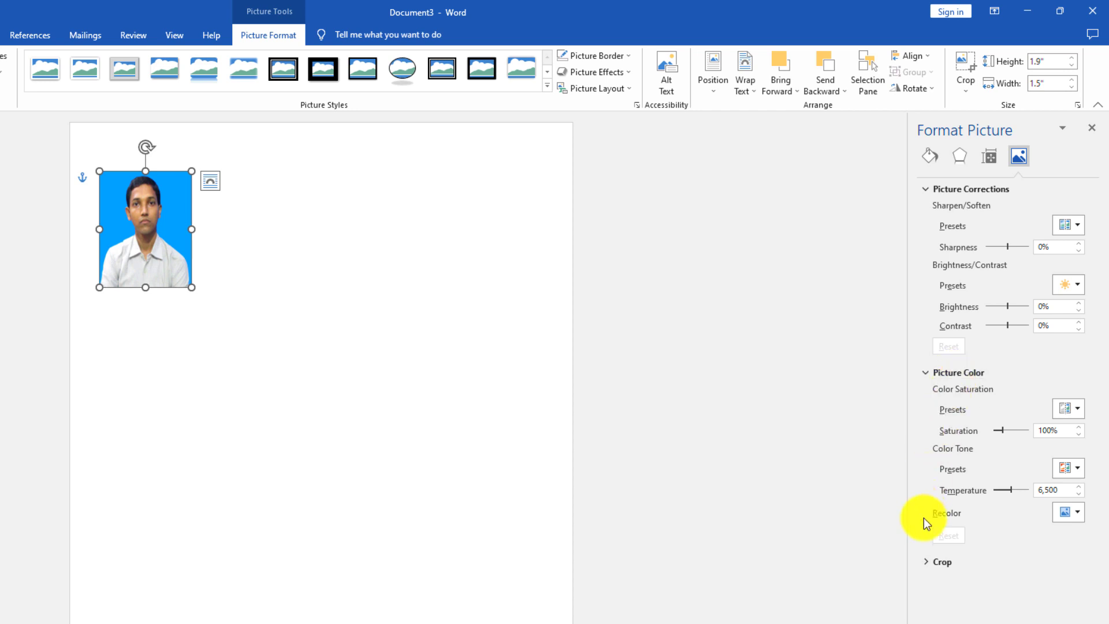
click(941, 560)
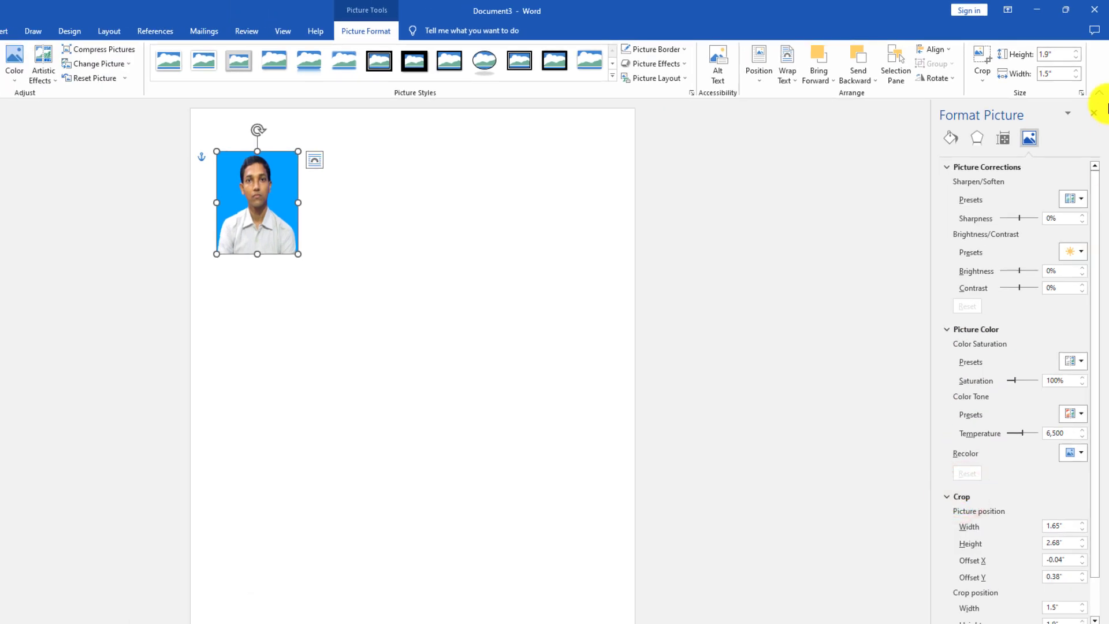
click(1096, 116)
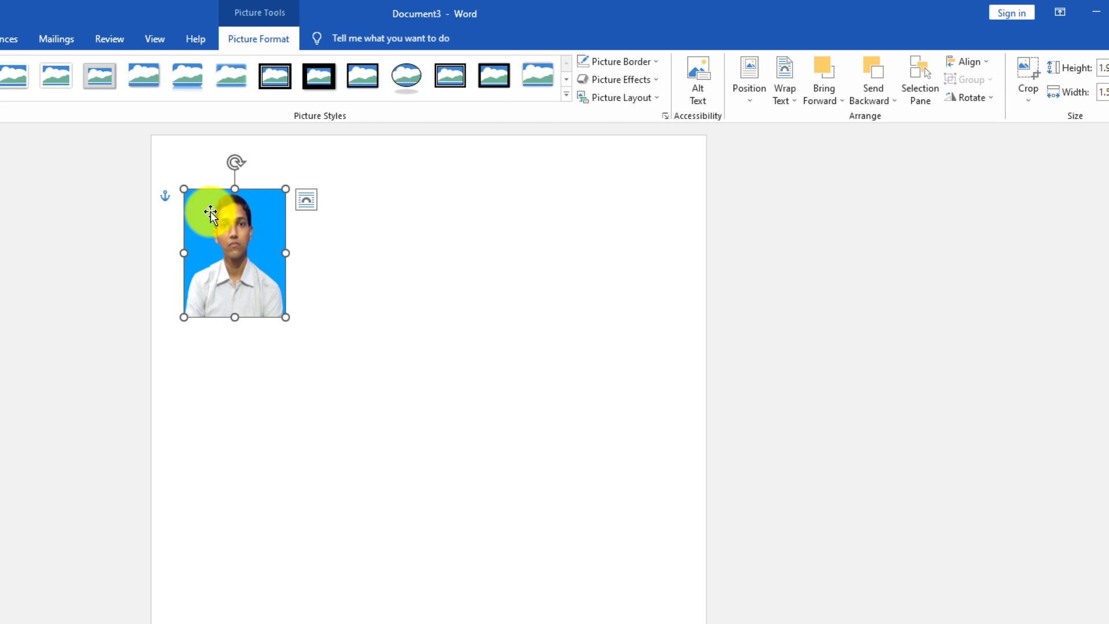
Step: Give the passport photo a black outline and set the border's thickness
click(241, 267)
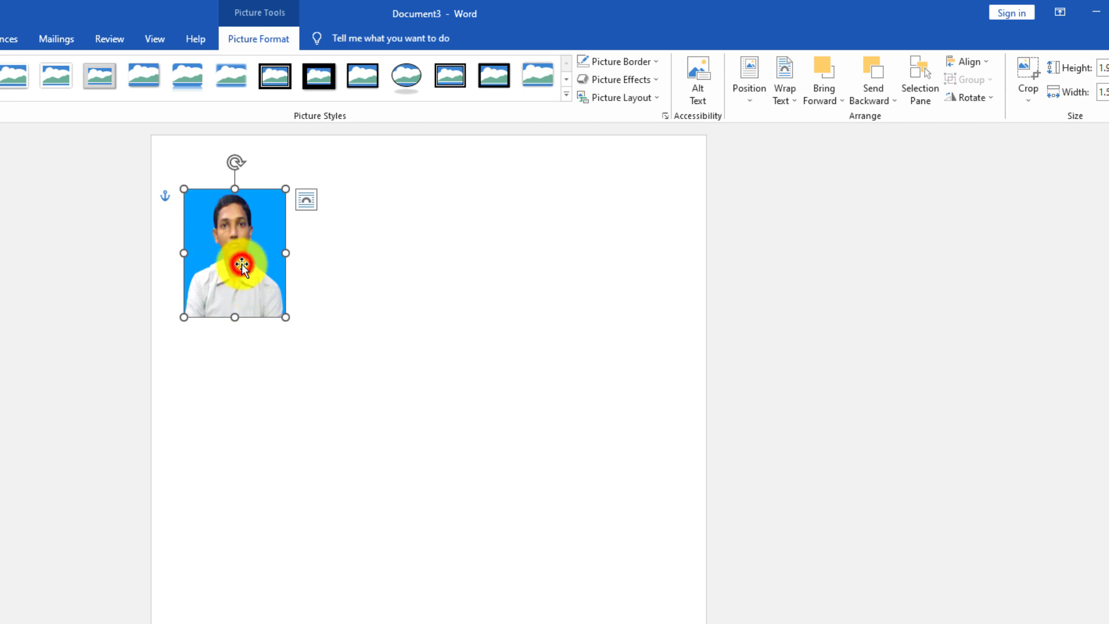
click(657, 62)
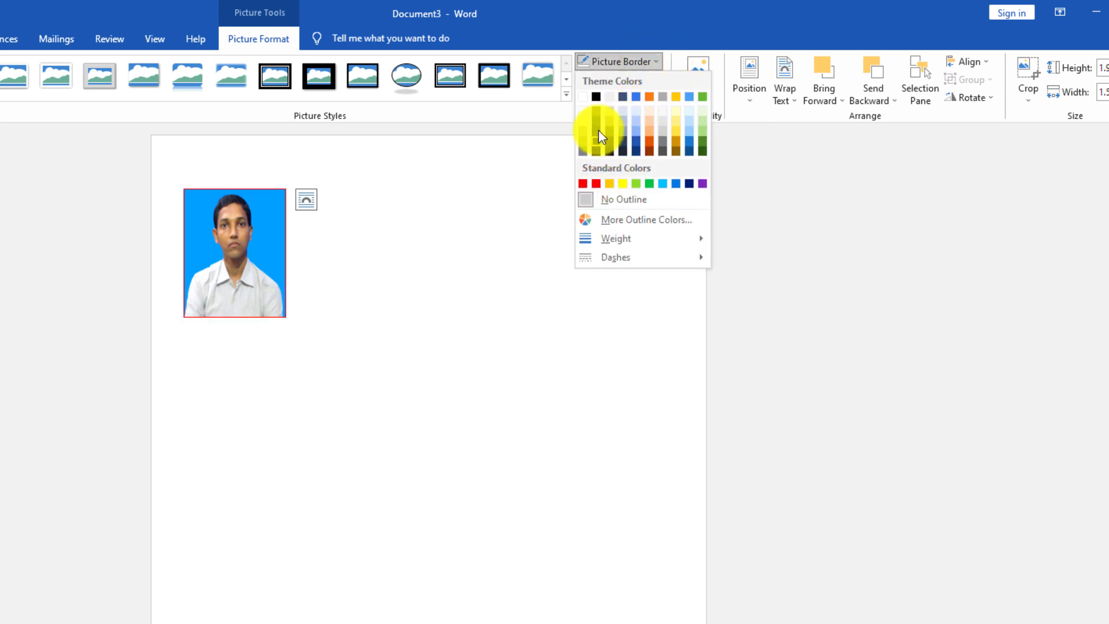
click(597, 97)
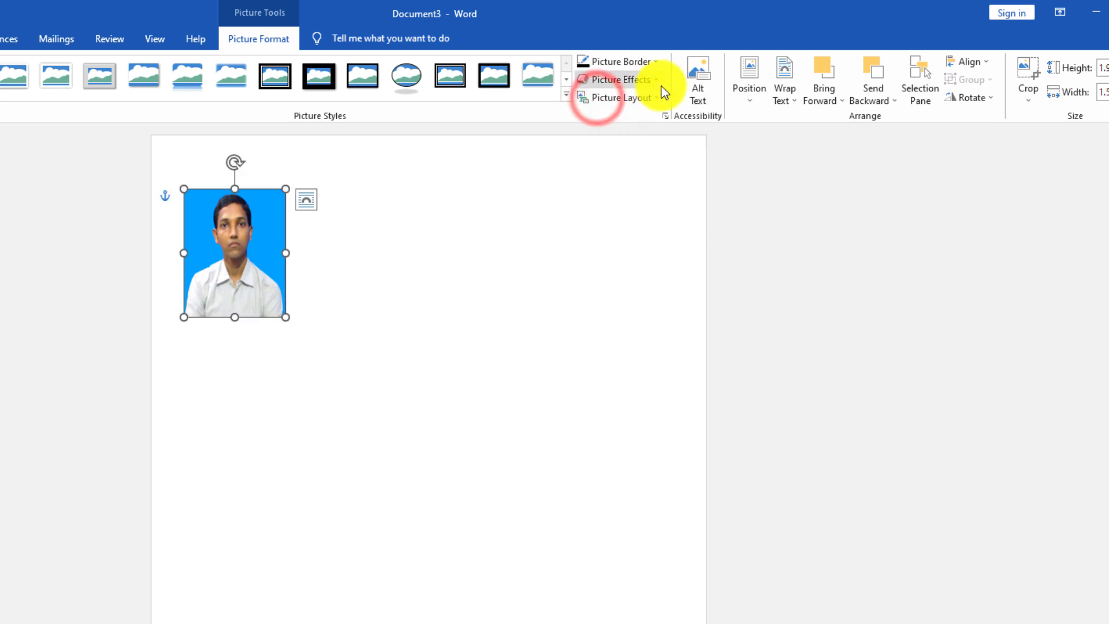
click(660, 63)
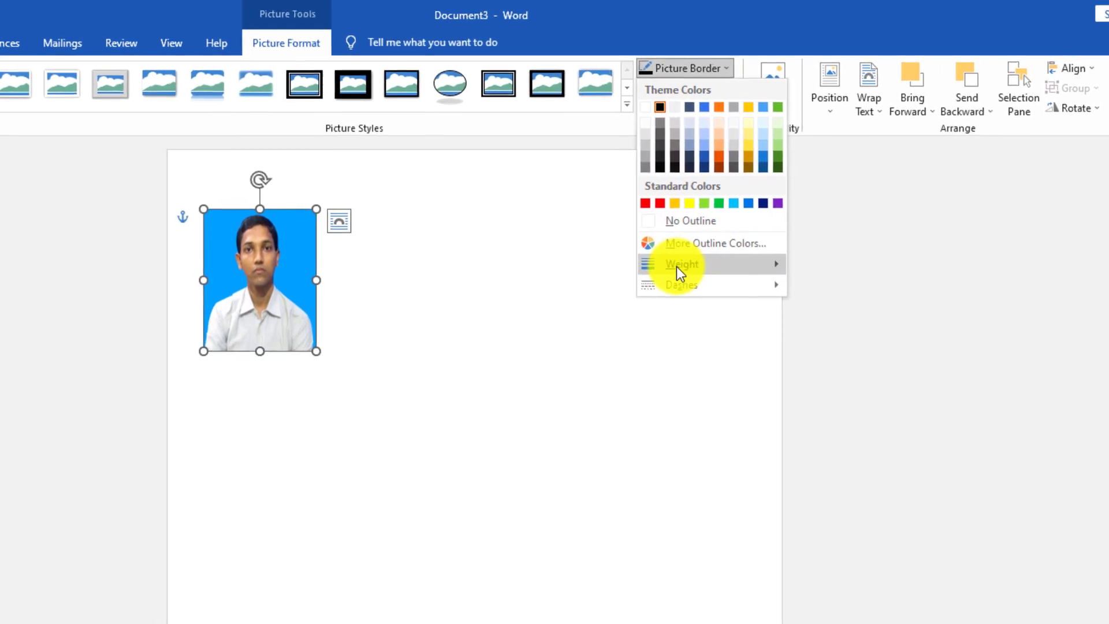
mouse_move(691, 267)
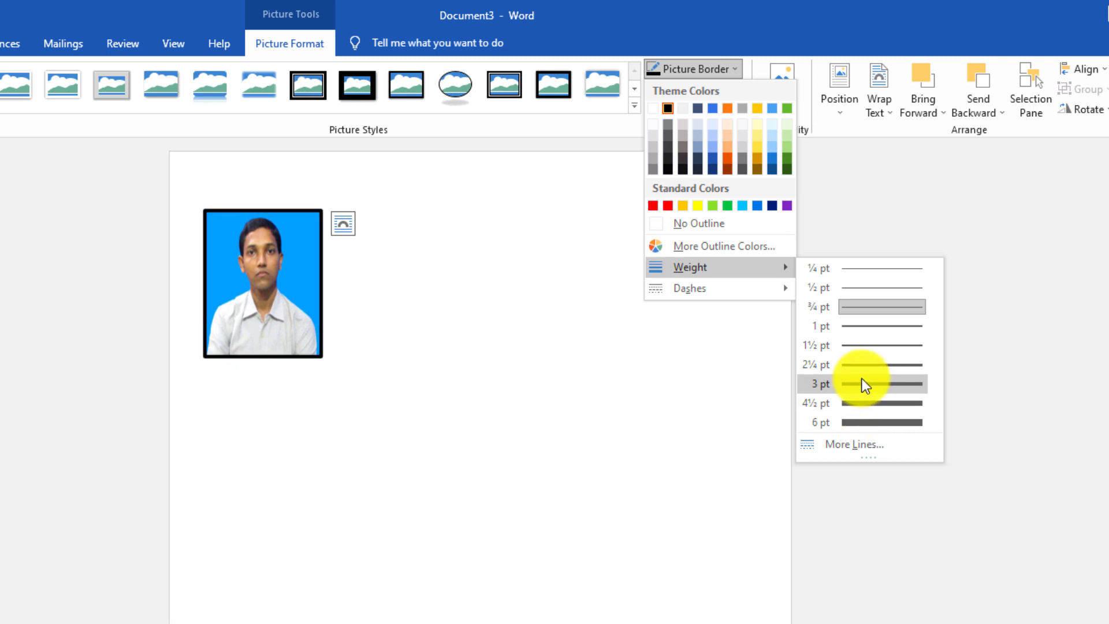
click(857, 327)
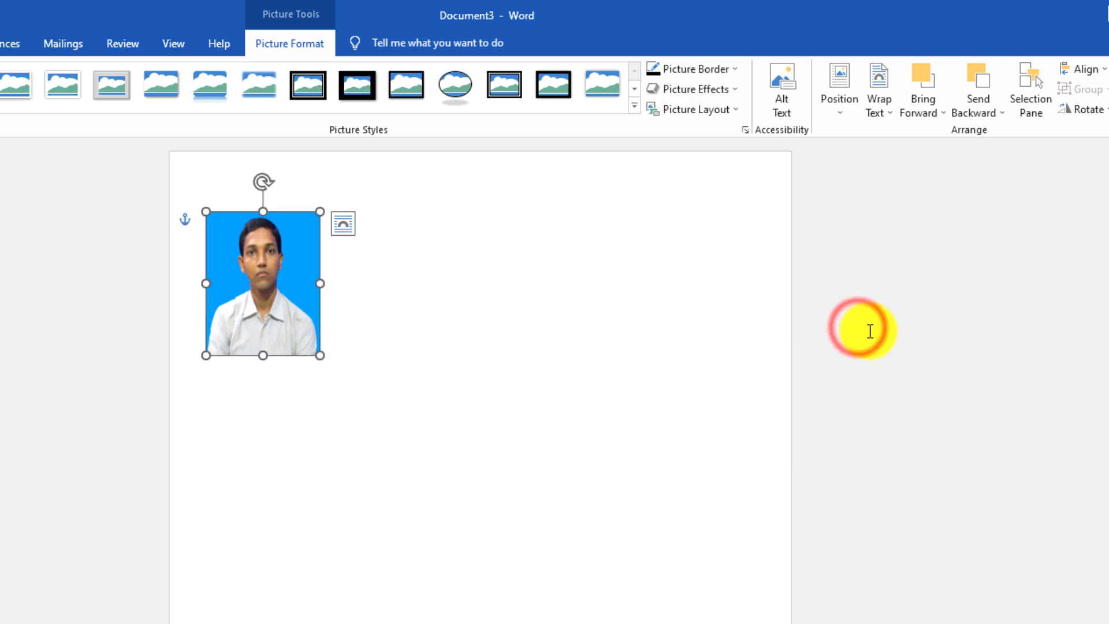
click(317, 383)
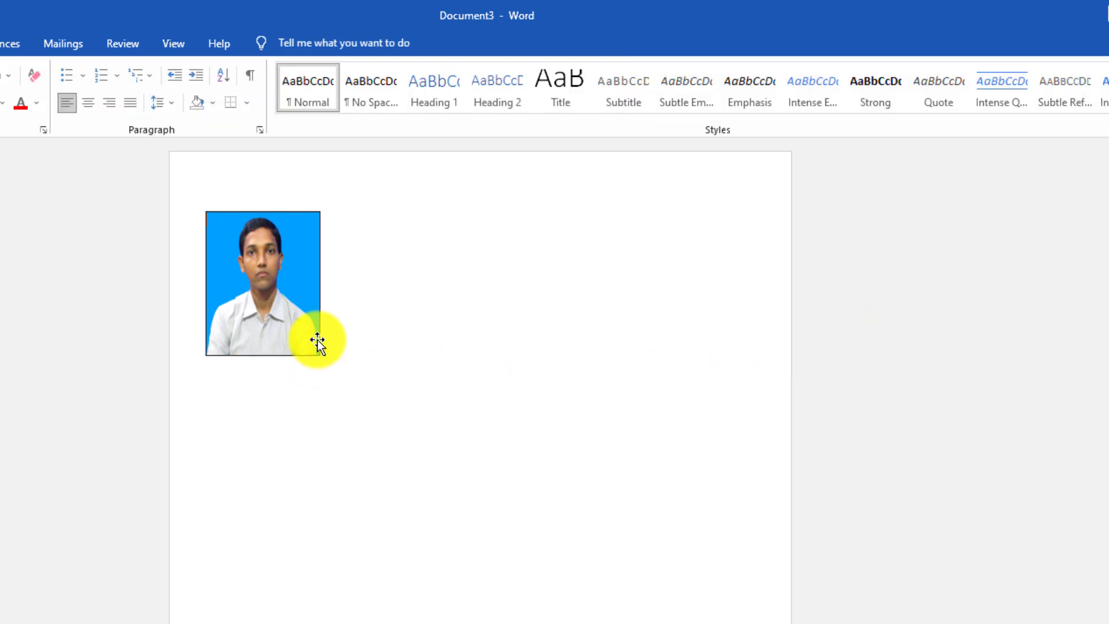
Step: Reselect the photo and set Picture Border to No Outline
double_click(274, 313)
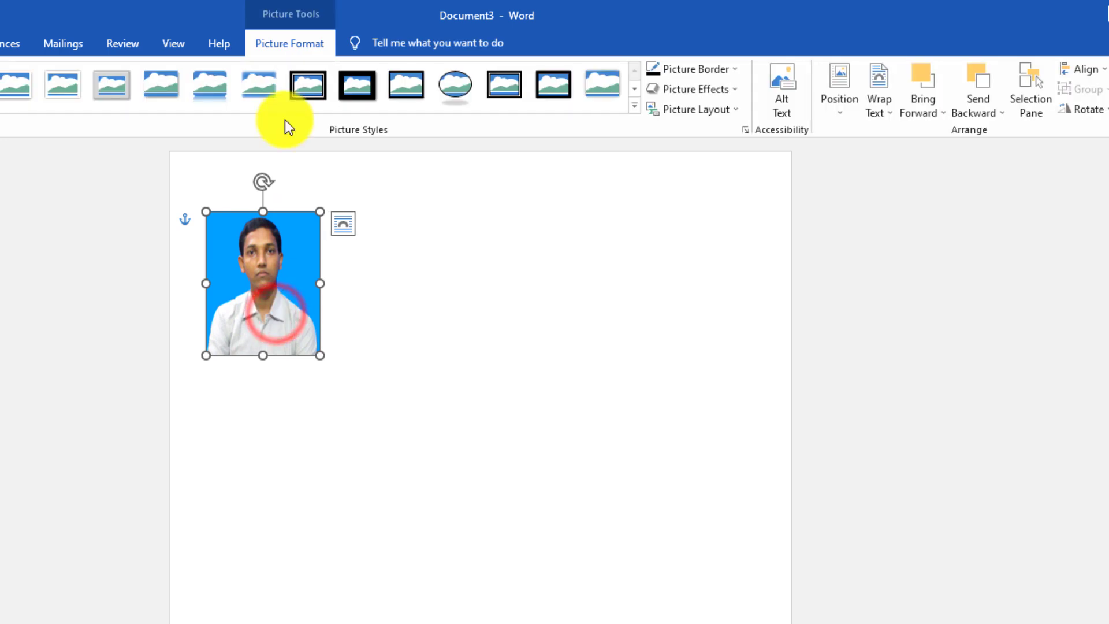
click(730, 67)
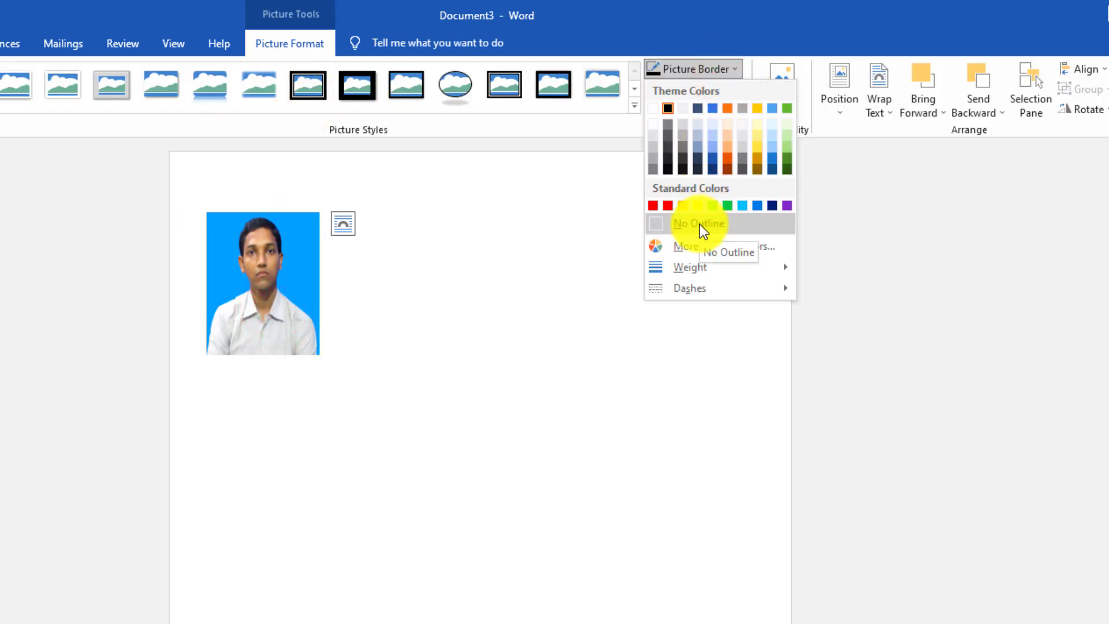
click(699, 224)
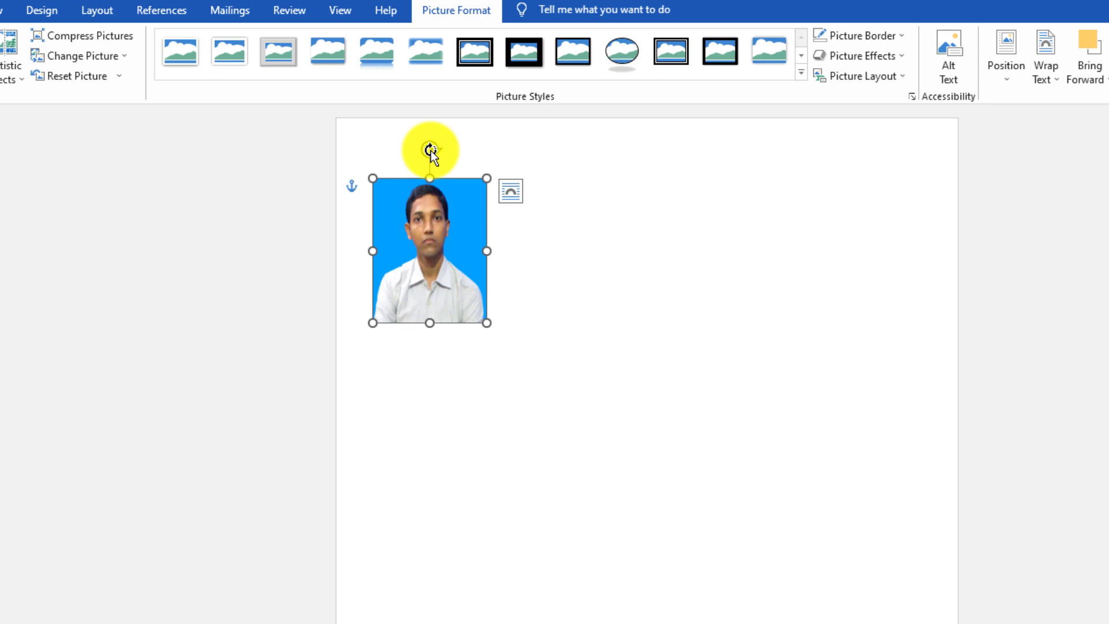
Step: Rotate the photo 90° and Ctrl+Shift-drag in-line copies into a row across the top
mouse_move(431, 151)
mouse_down()
mouse_move(387, 195)
mouse_move(383, 250)
mouse_move(411, 204)
mouse_move(402, 203)
mouse_up()
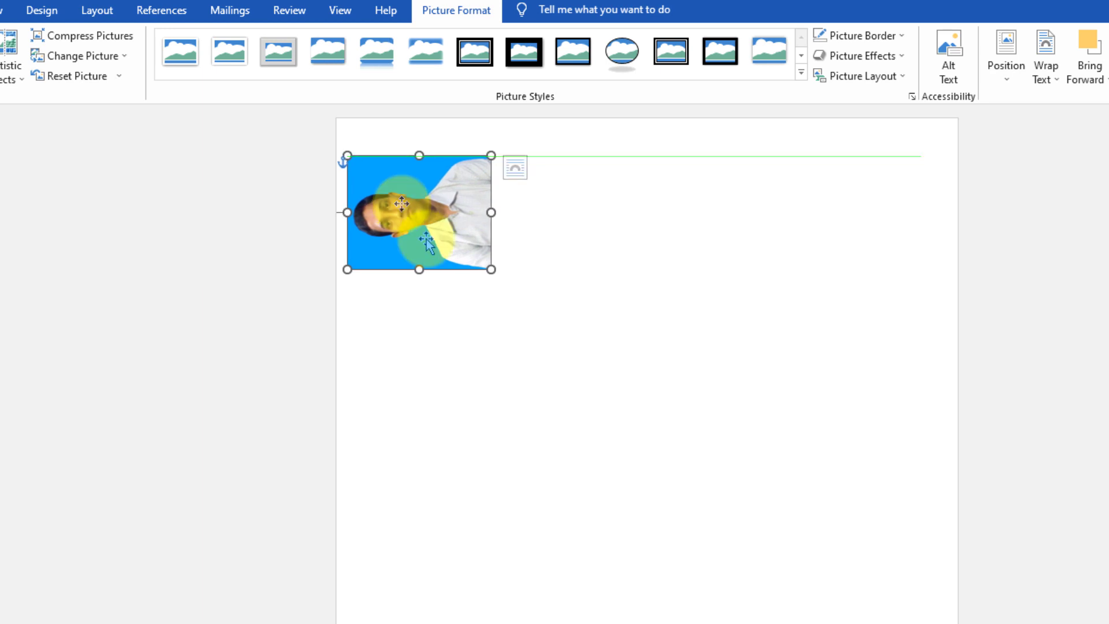
key(ctrl+shift)
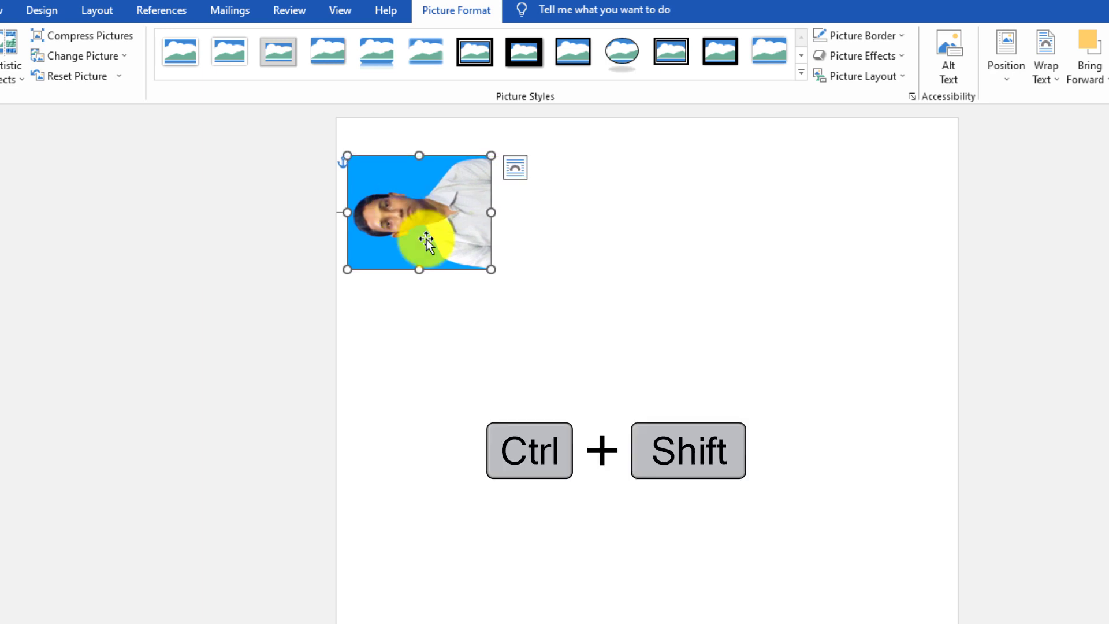
mouse_move(422, 209)
mouse_down()
mouse_move(532, 225)
mouse_move(568, 244)
mouse_up()
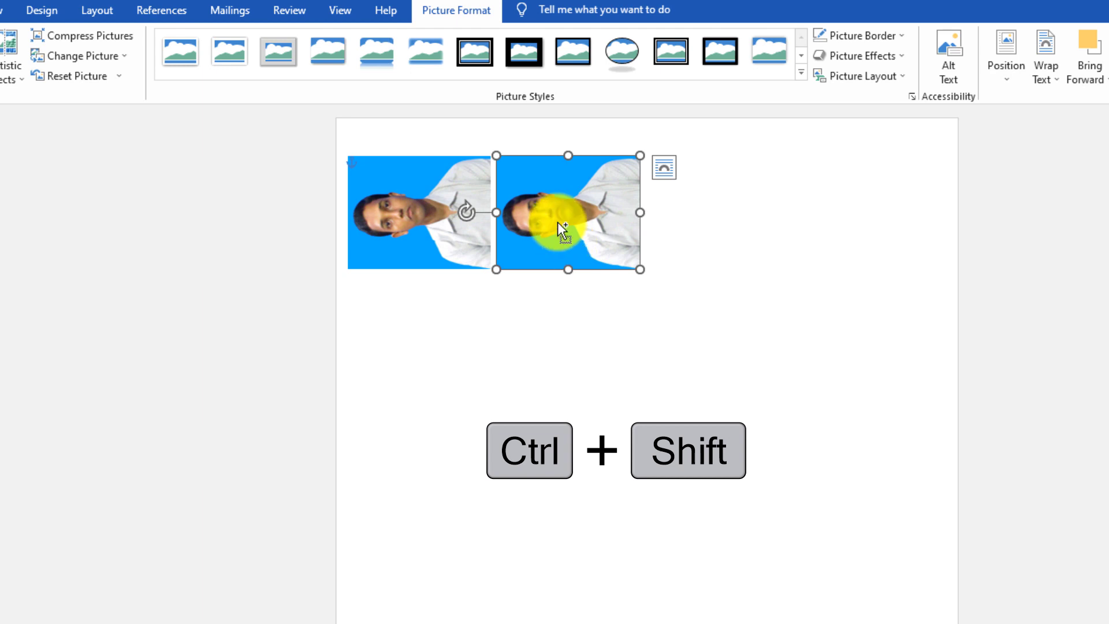
mouse_move(558, 223)
mouse_down()
mouse_move(704, 255)
mouse_move(728, 234)
mouse_move(839, 250)
mouse_up()
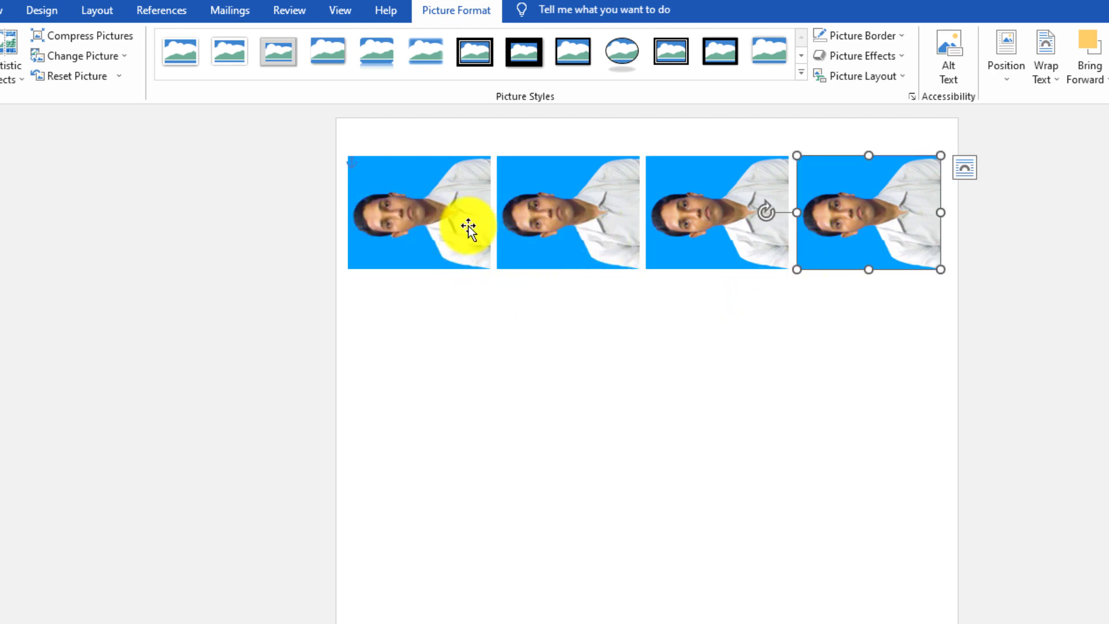
Step: Shift-select all four photos in the top row
click(428, 216)
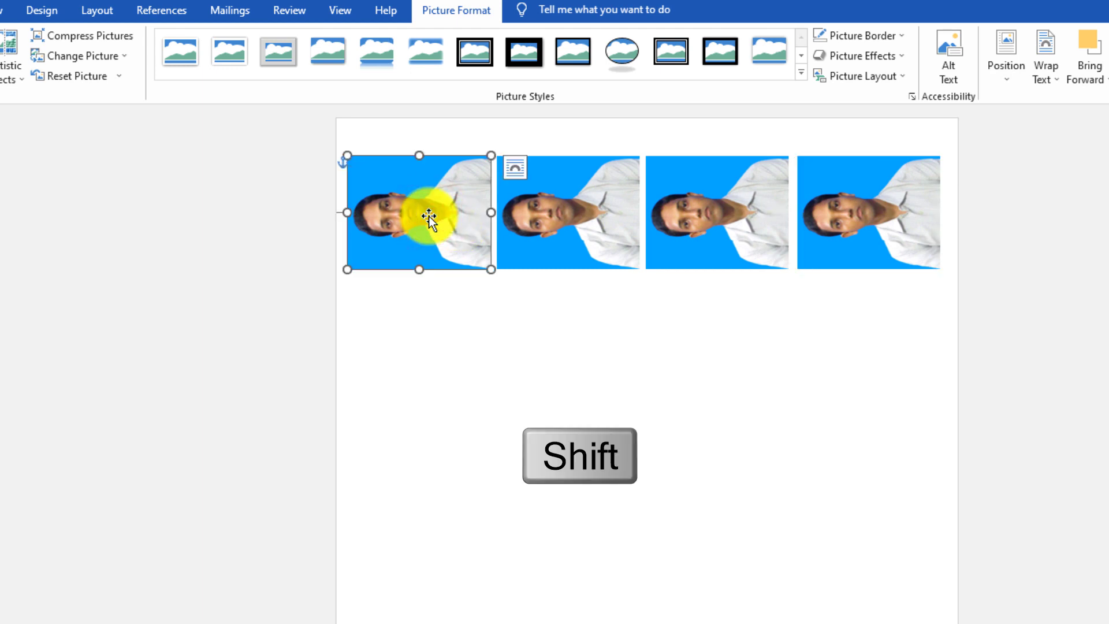
shift+click(546, 227)
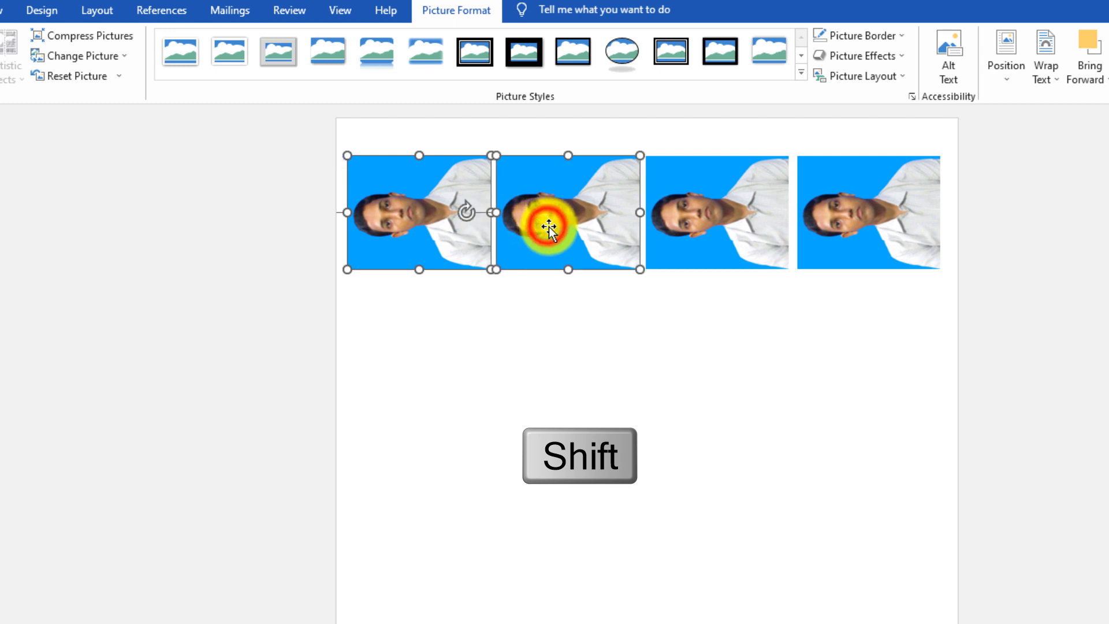
shift+click(693, 240)
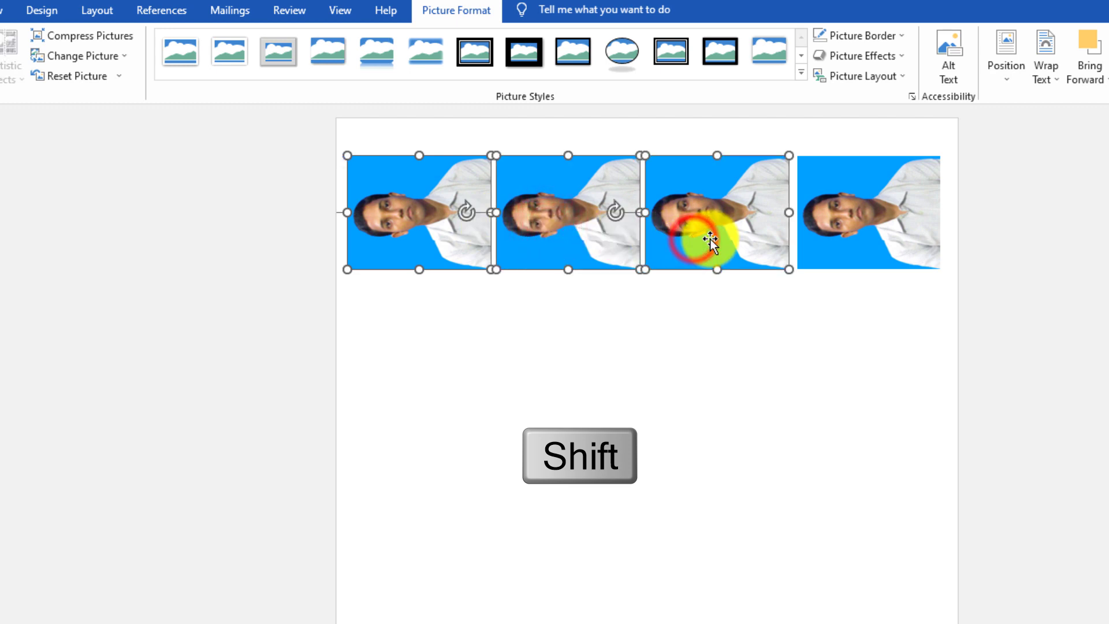
shift+click(859, 228)
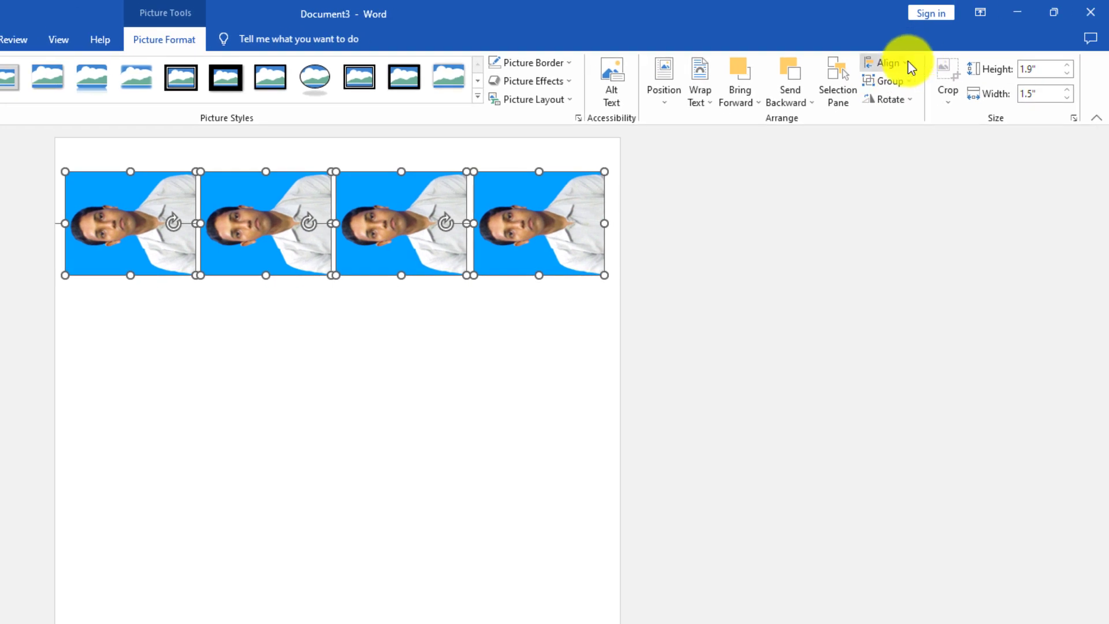
click(898, 62)
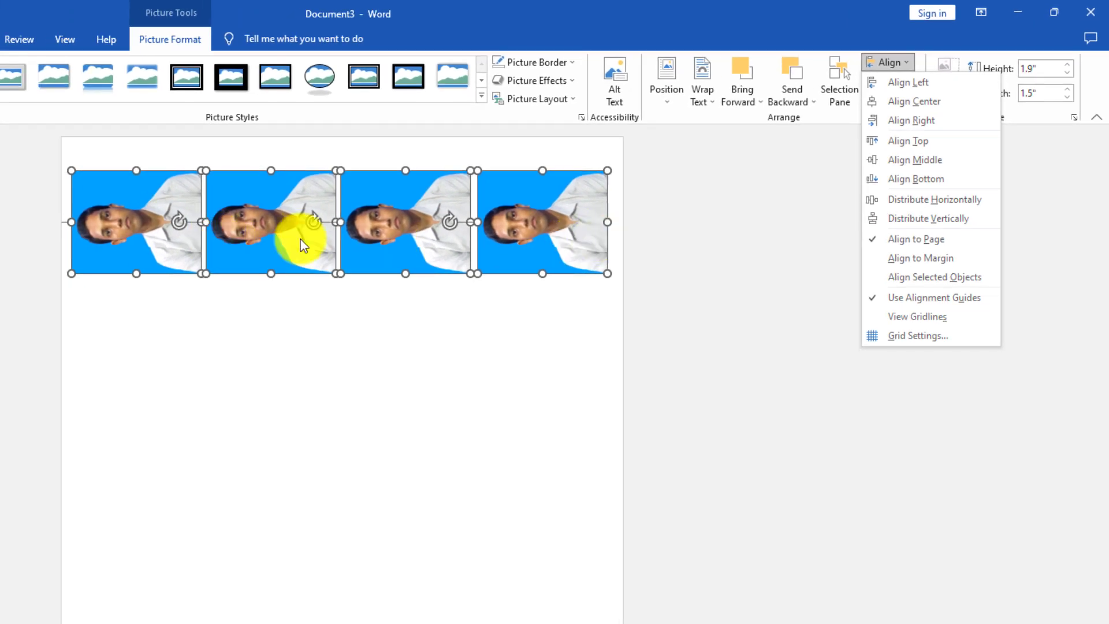
Step: Distribute the four photos horizontally and group them into one object
click(916, 203)
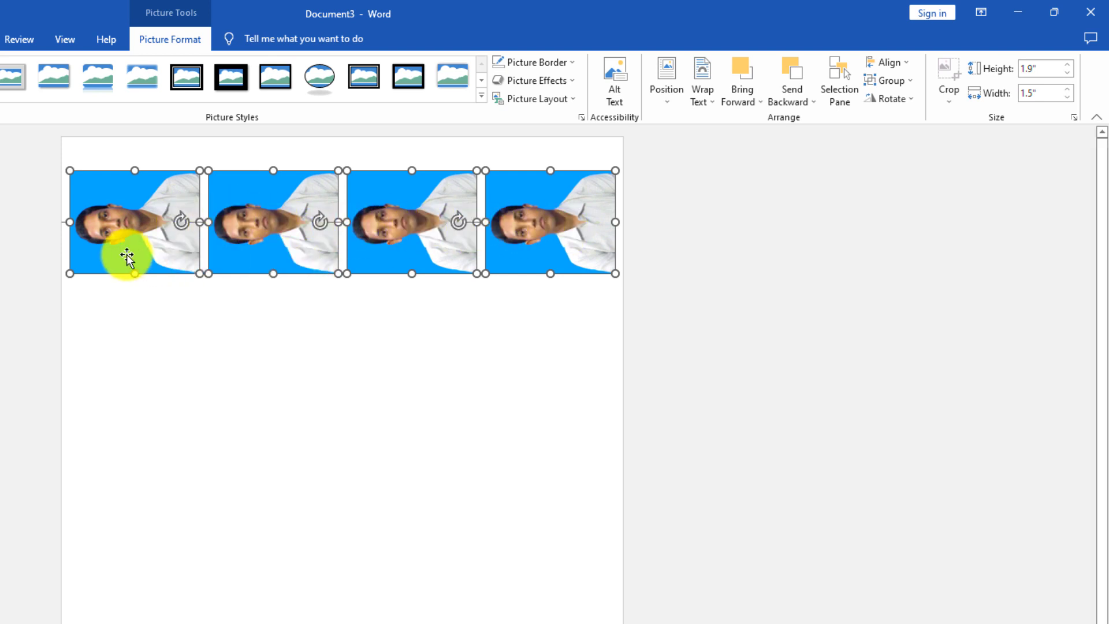
click(912, 82)
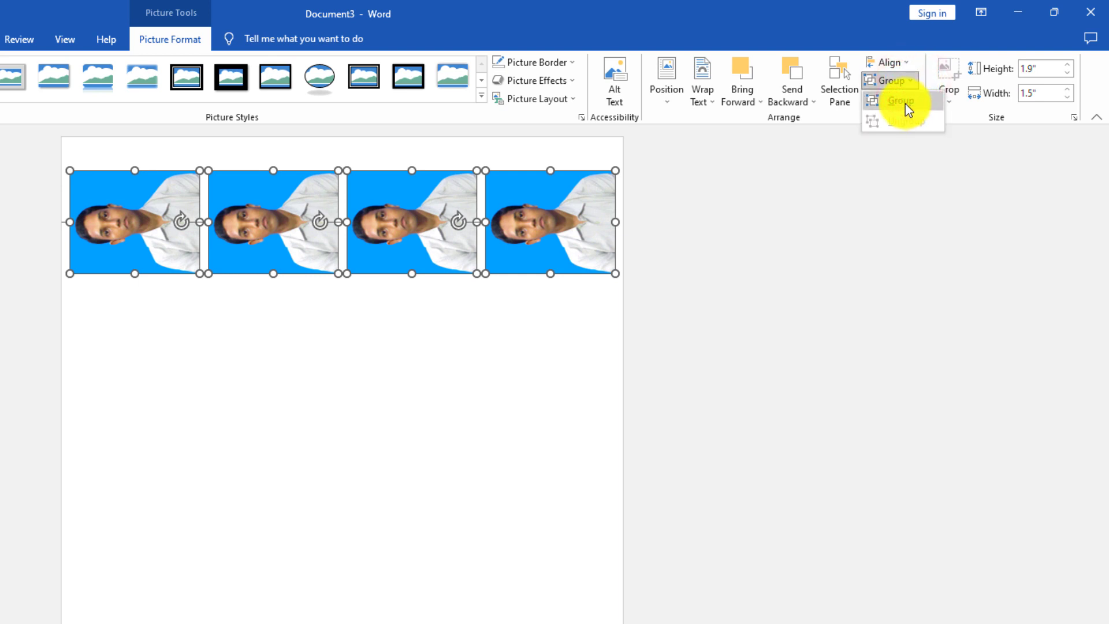
click(902, 101)
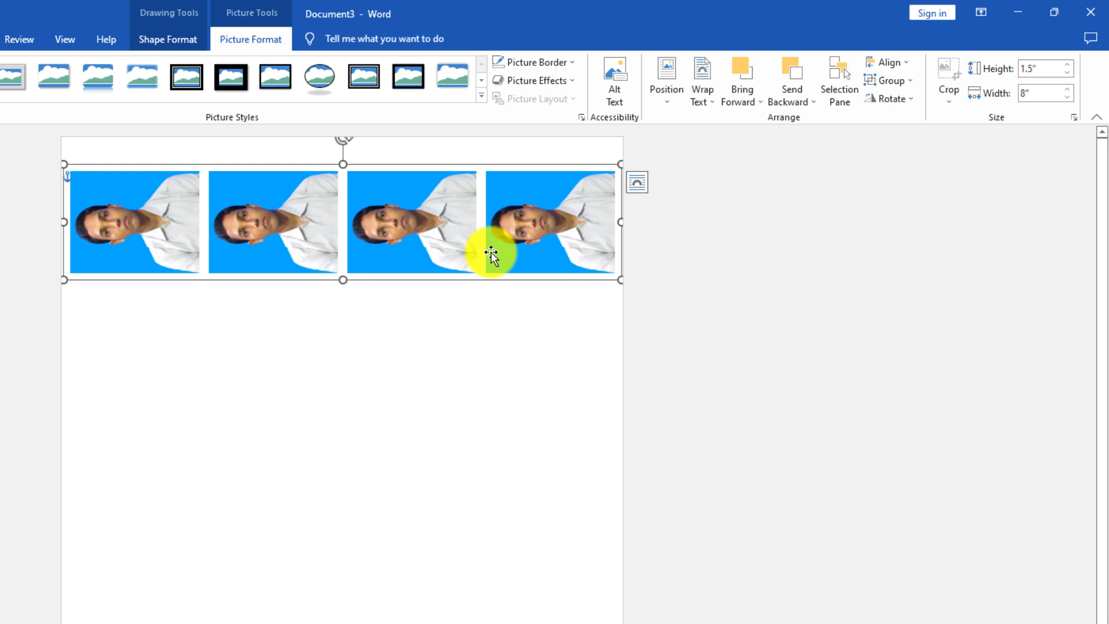
Step: Centre the grouped row horizontally with Align to Page enabled
click(897, 62)
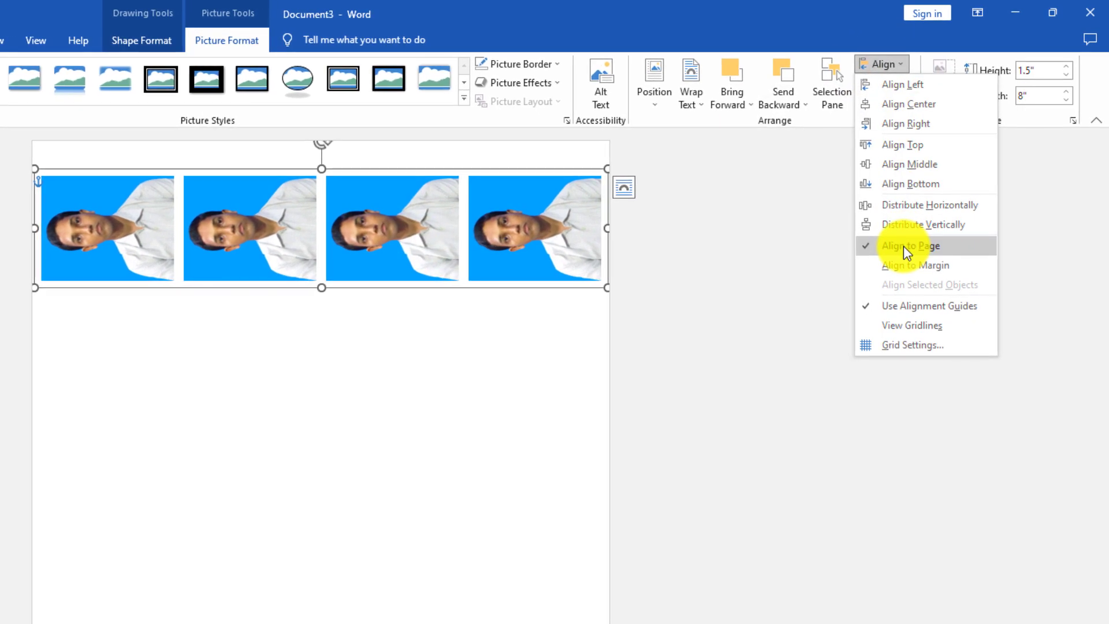
click(903, 245)
click(889, 63)
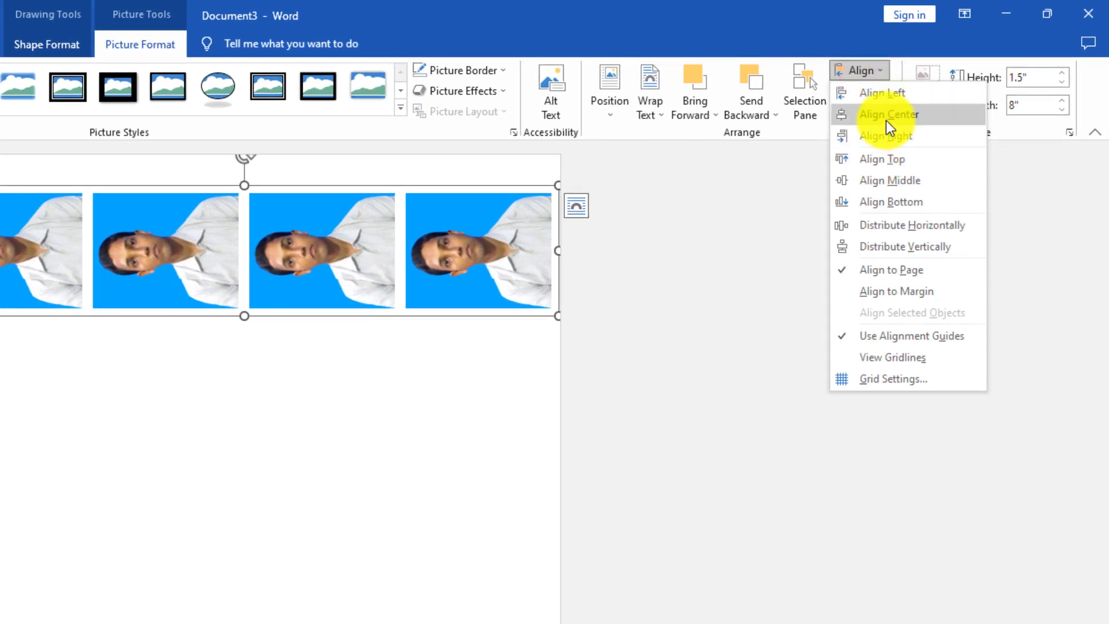
click(886, 120)
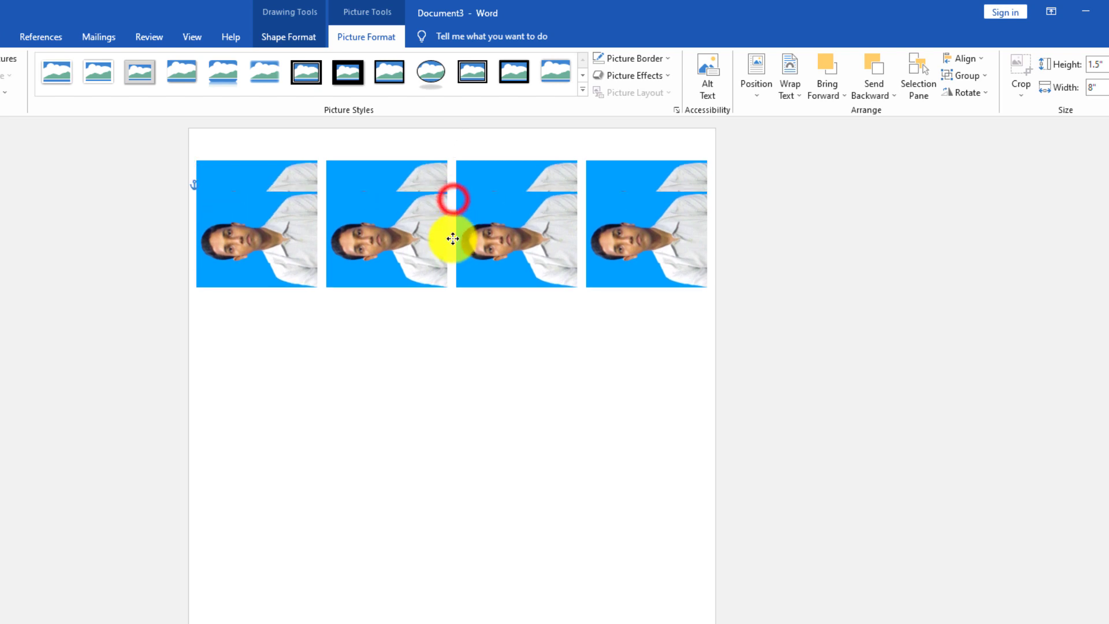
Step: Duplicate the photo row downward, positioning copies to build rows two through five
drag(454, 200, 445, 298)
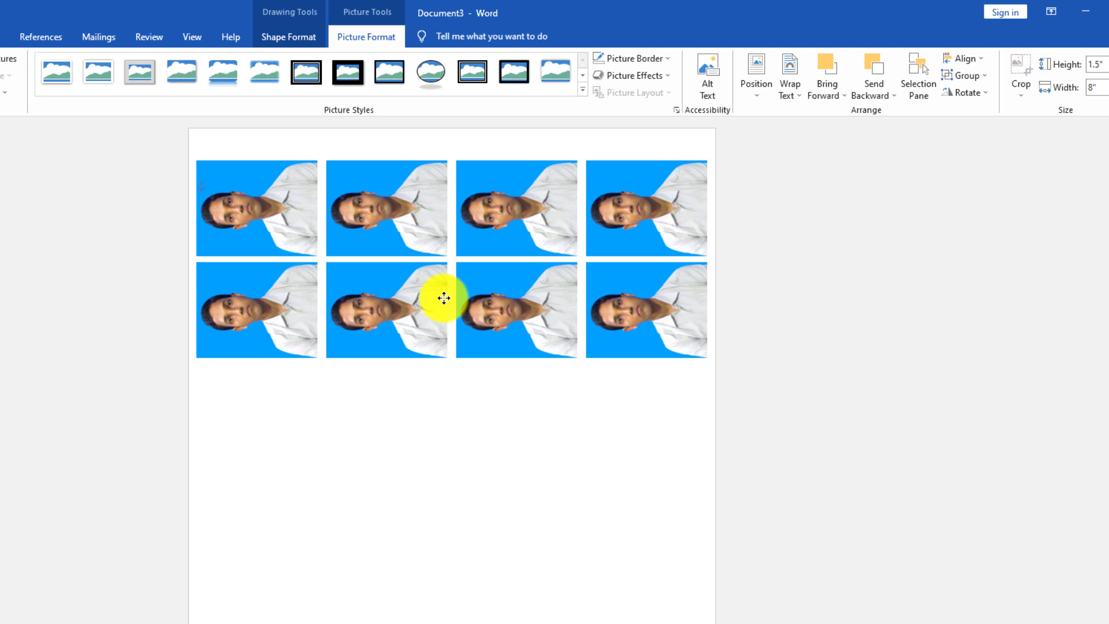
click(444, 299)
mouse_move(427, 209)
mouse_down()
mouse_move(431, 185)
mouse_move(345, 326)
mouse_move(335, 519)
mouse_up()
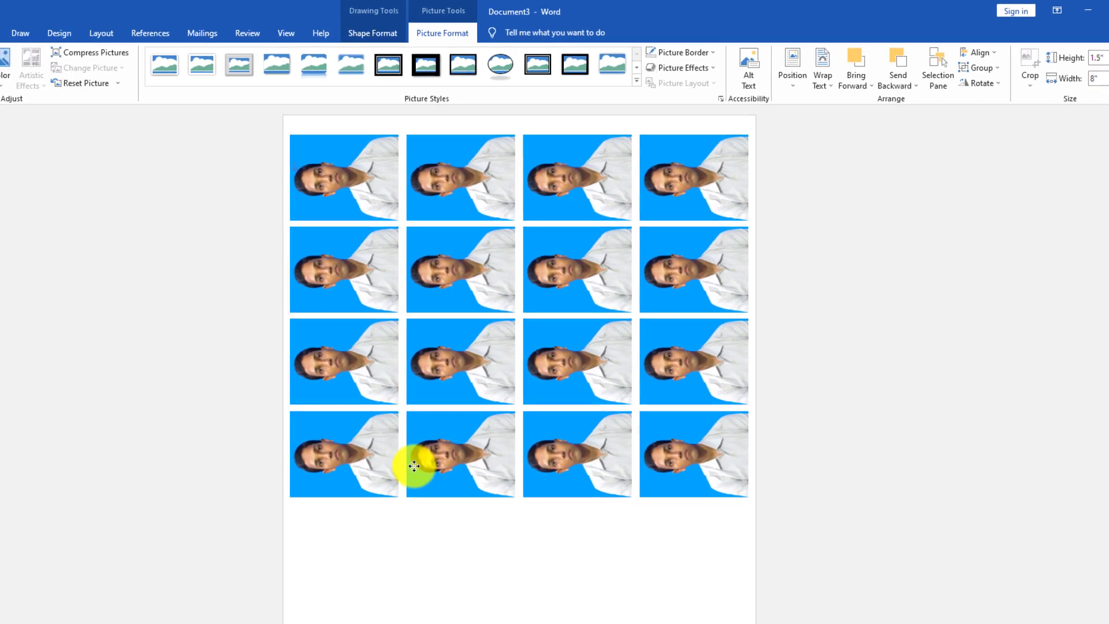
drag(443, 447, 461, 518)
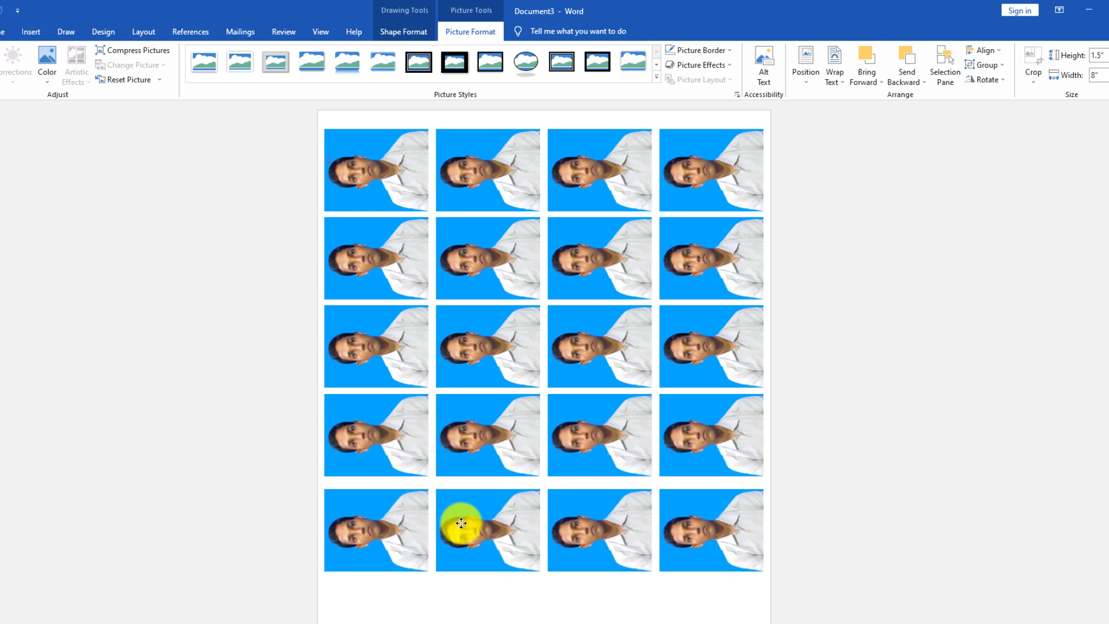
drag(461, 518, 461, 519)
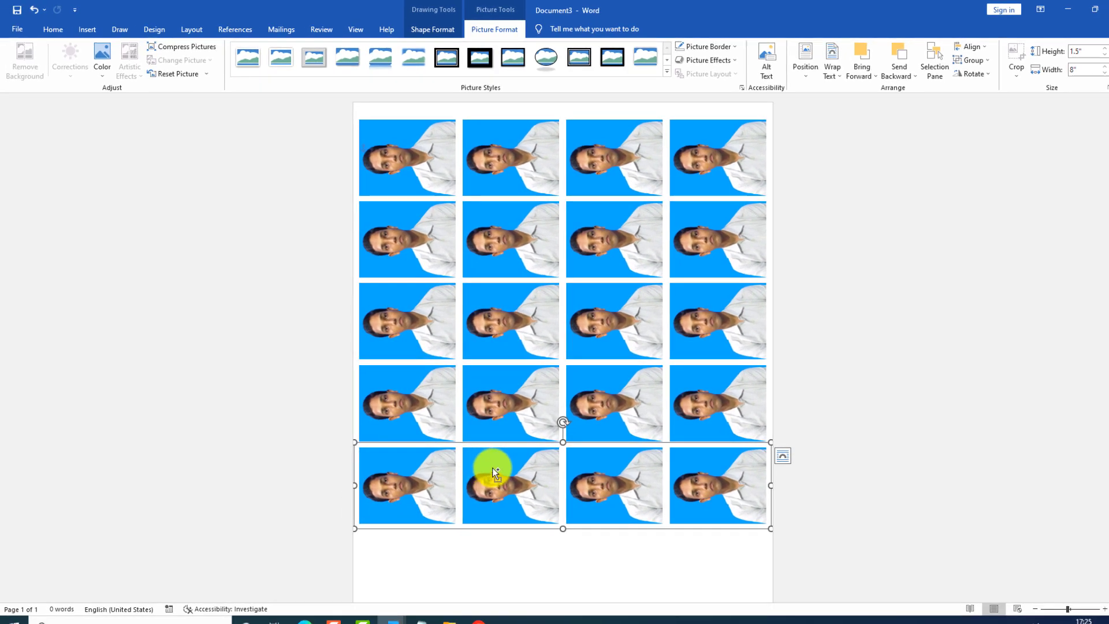
drag(492, 467, 482, 532)
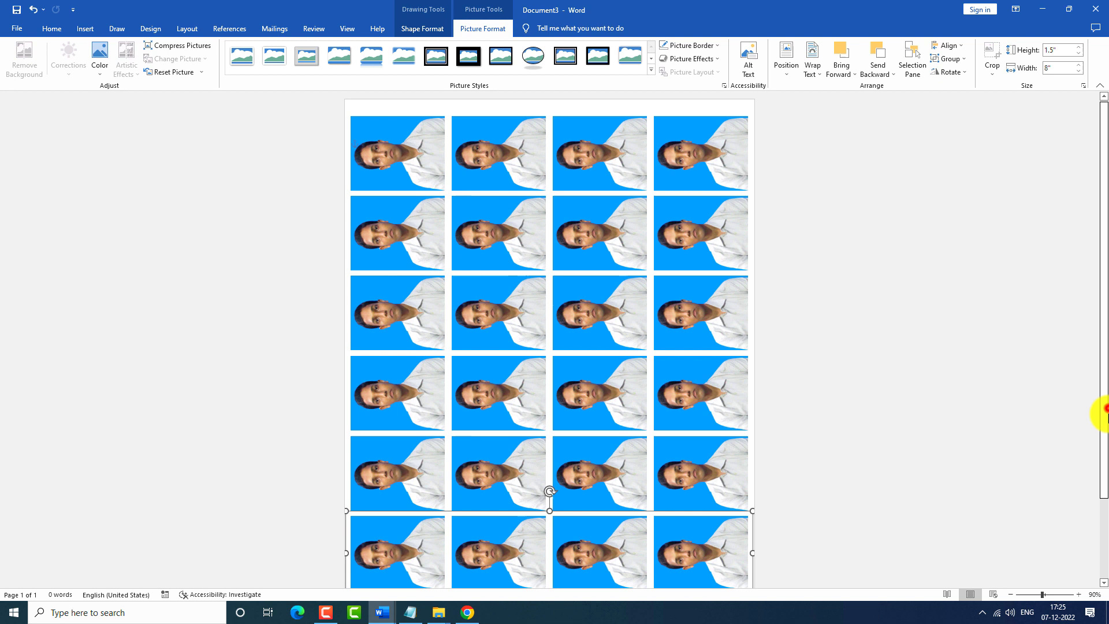
Step: Add a sixth photo row at the bottom and begin Shift-selecting the rows
drag(1100, 407, 1104, 506)
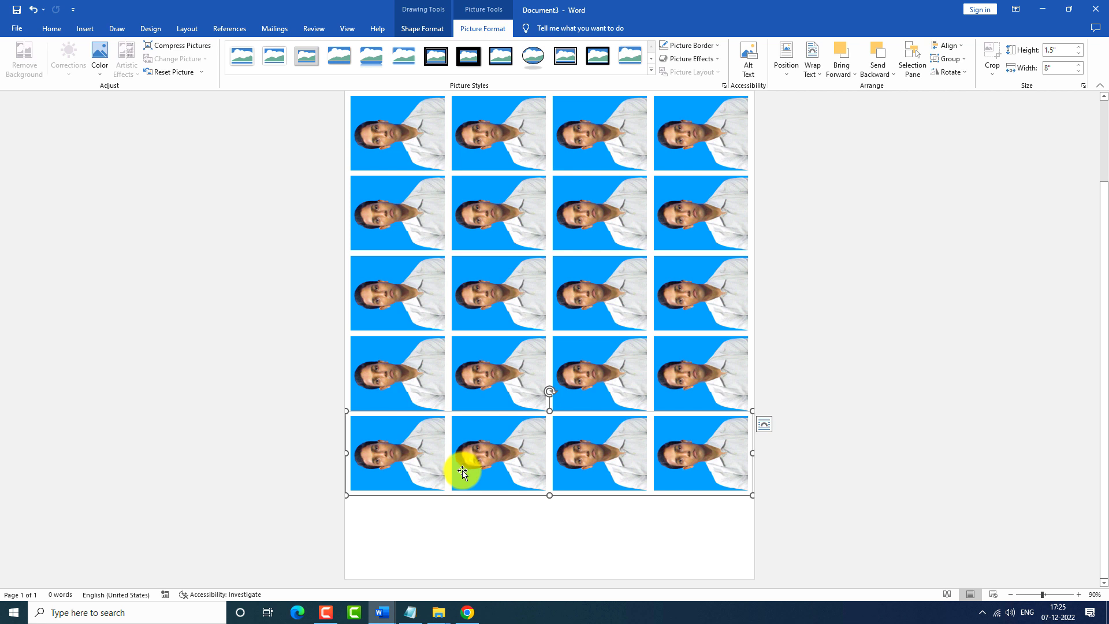
drag(462, 462, 462, 539)
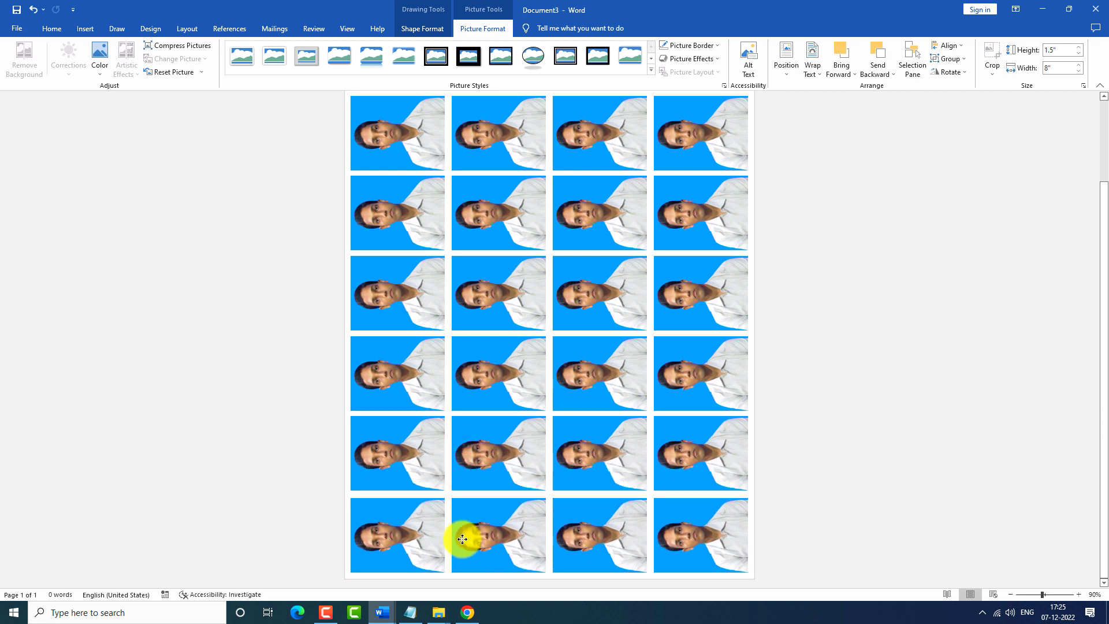
drag(462, 539, 463, 538)
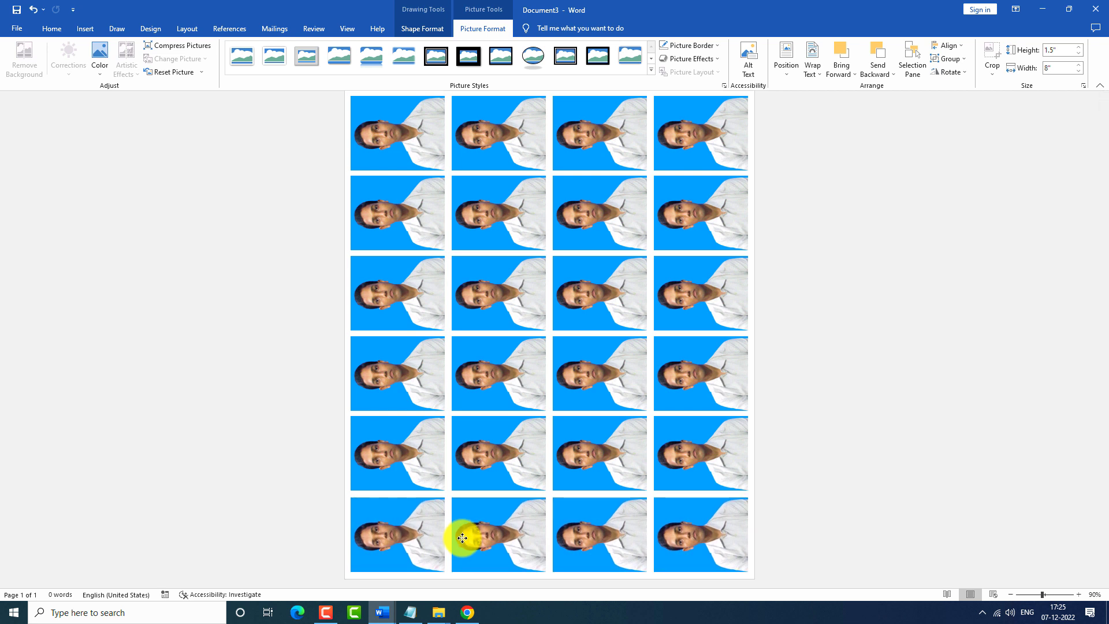
click(462, 538)
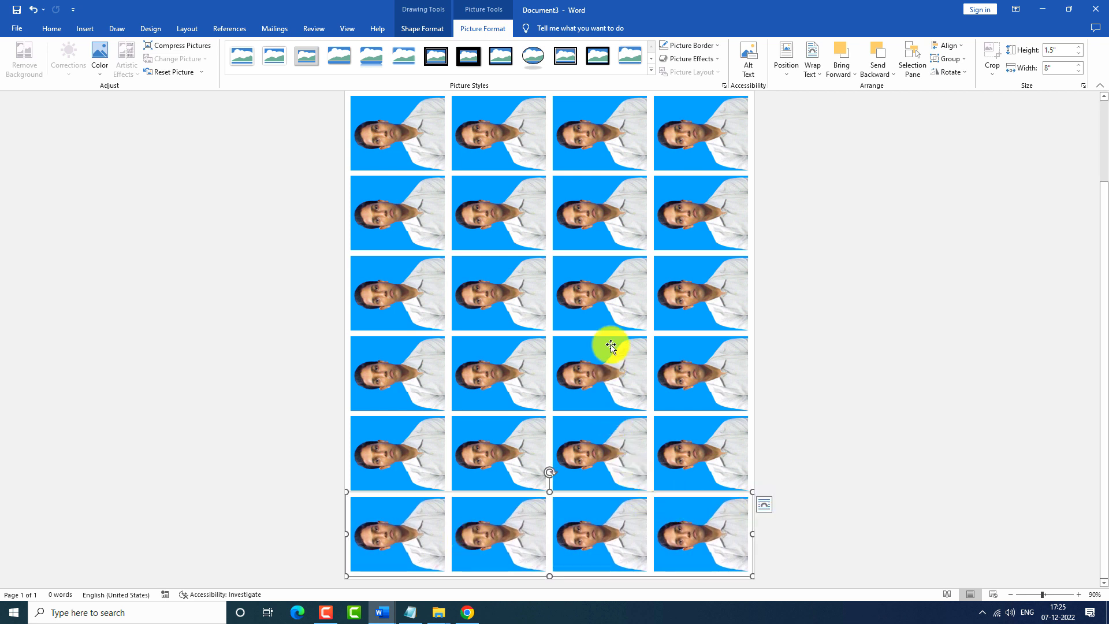
key(shift)
shift+click(456, 530)
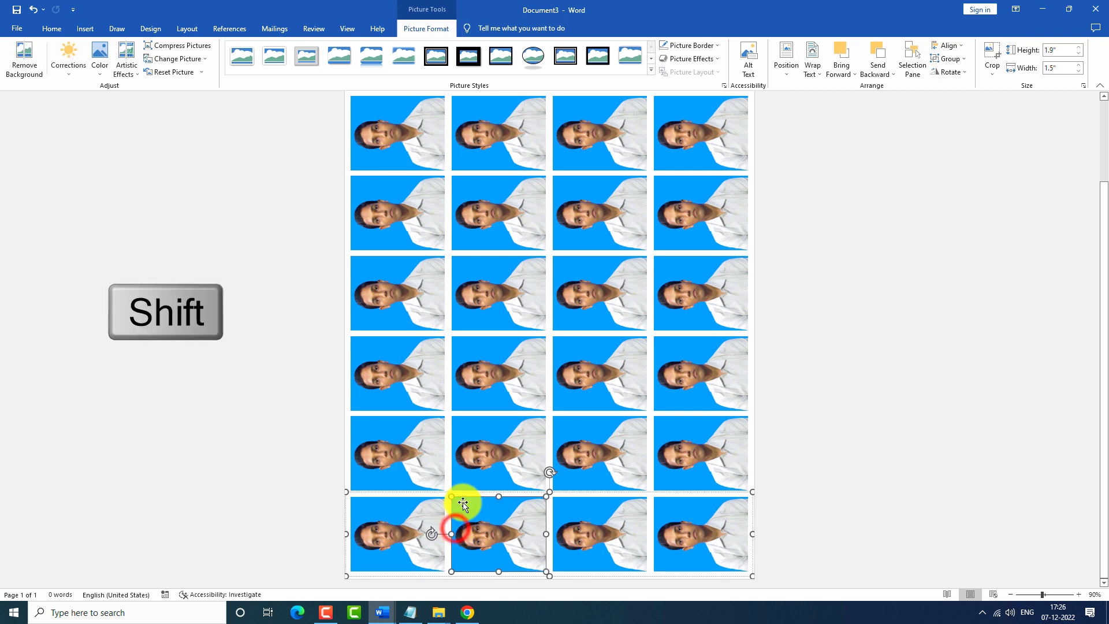
Step: Shift-select all six photo rows, up to the top row
shift+click(470, 449)
shift+click(470, 379)
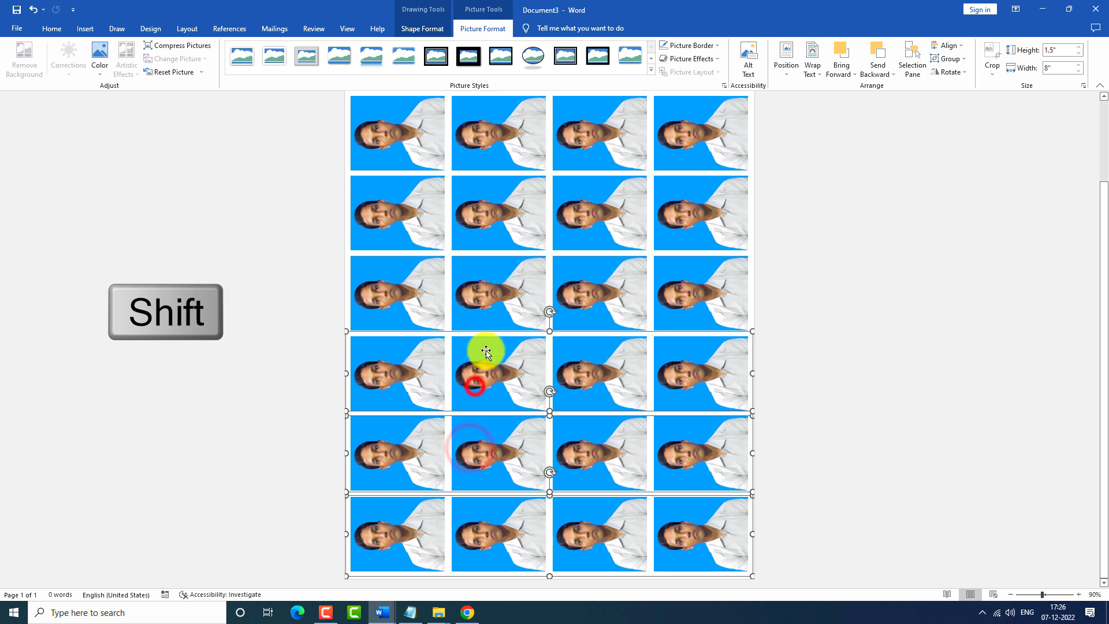
shift+click(498, 289)
shift+click(510, 221)
shift+click(513, 145)
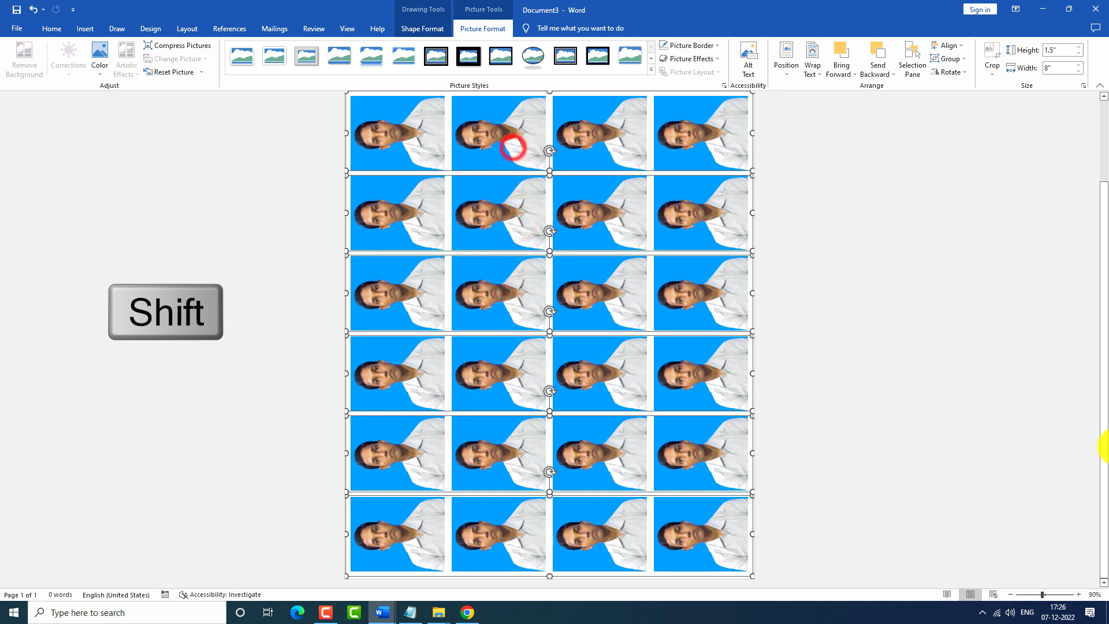
scroll(1105, 448, up, 3)
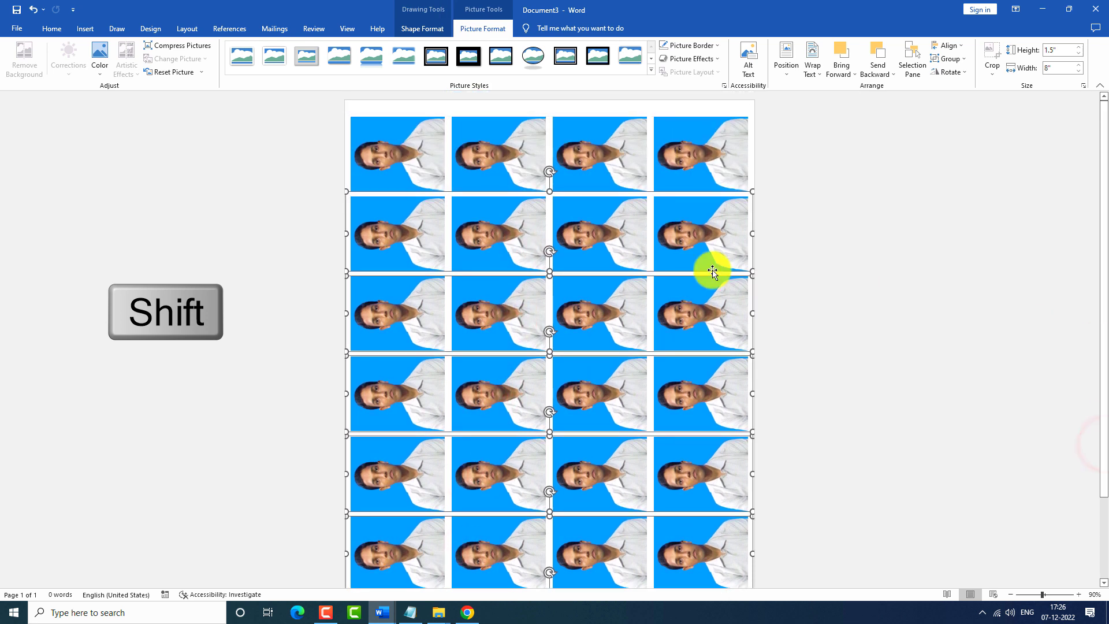
shift+click(423, 160)
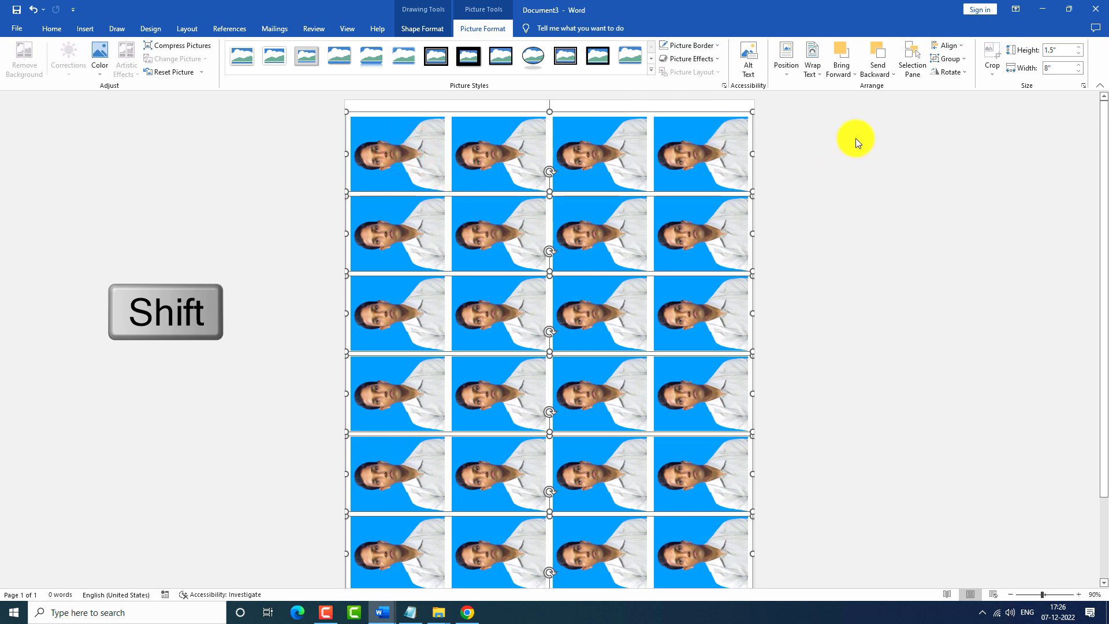
Step: Distribute the rows vertically, centre the grid horizontally, then deselect
click(963, 44)
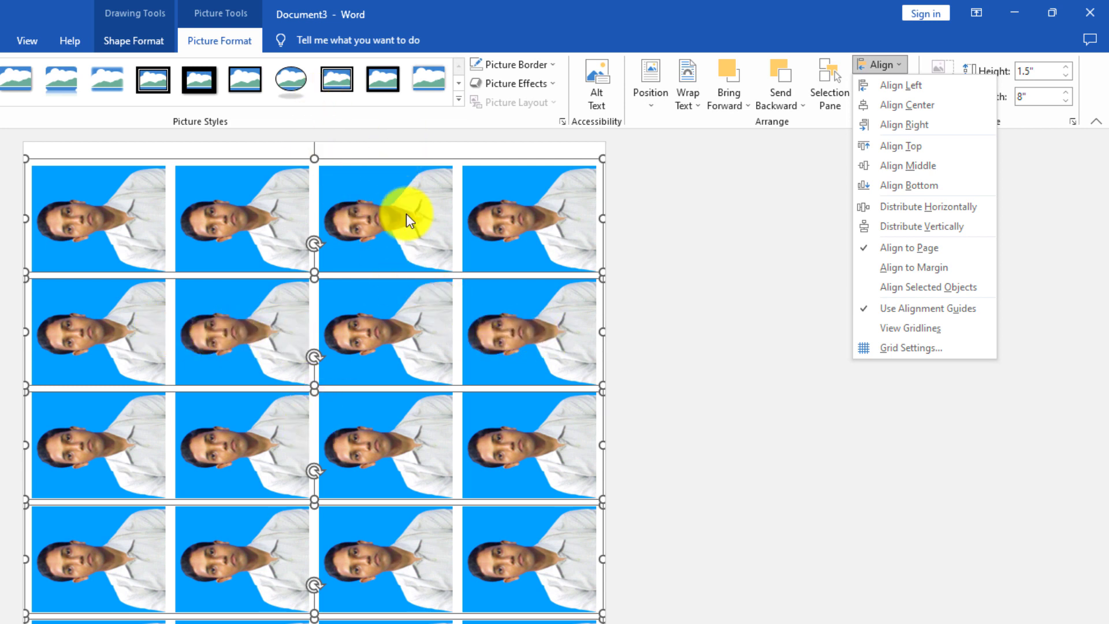
click(904, 226)
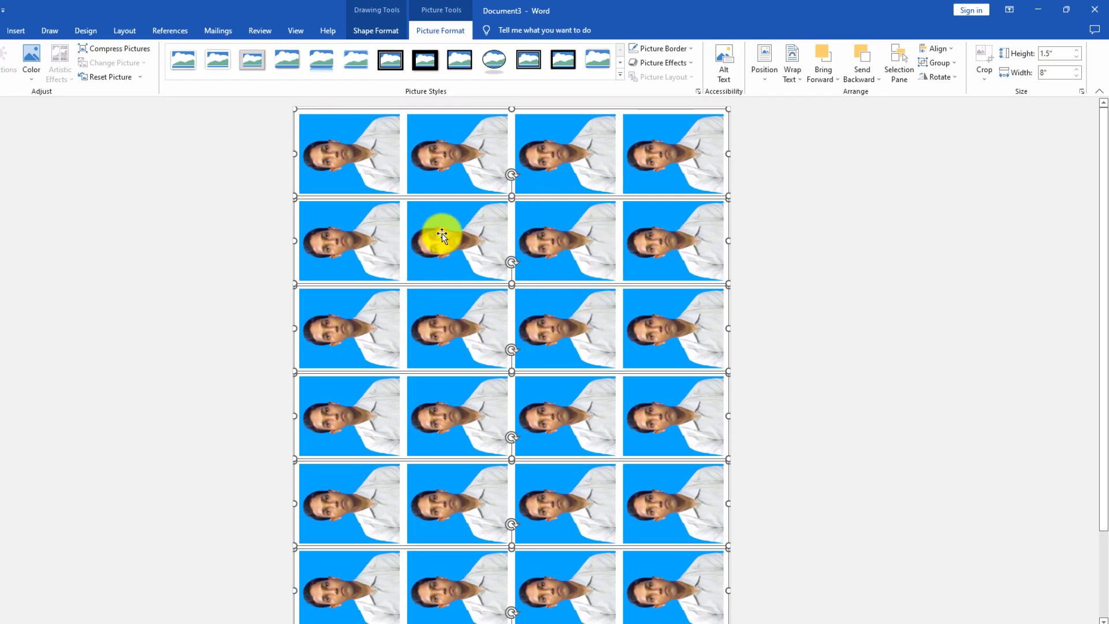
click(956, 54)
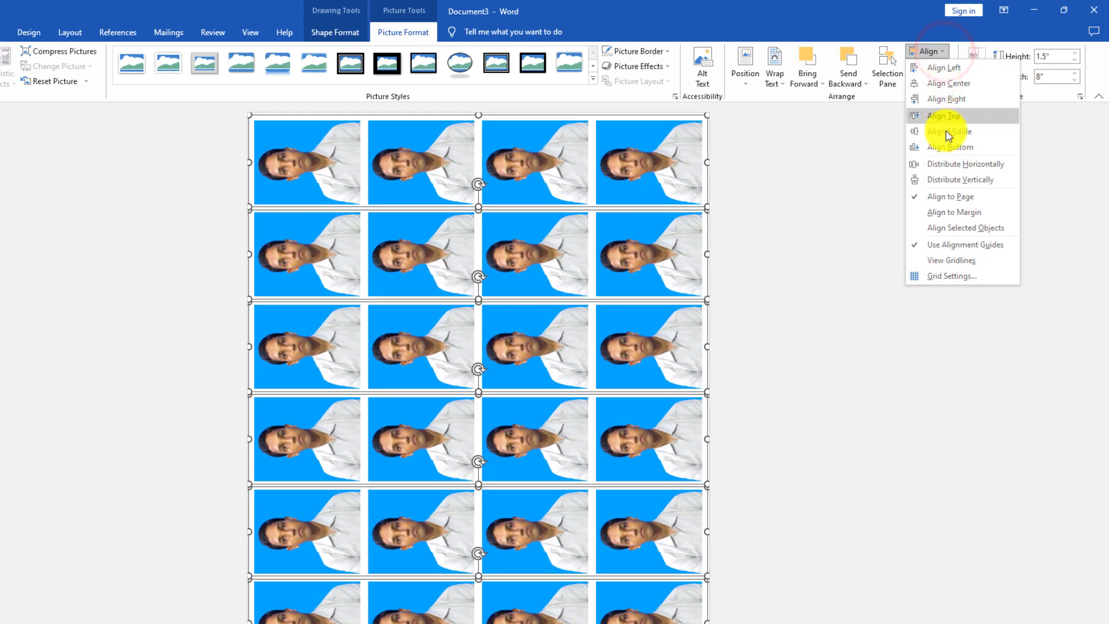
click(949, 84)
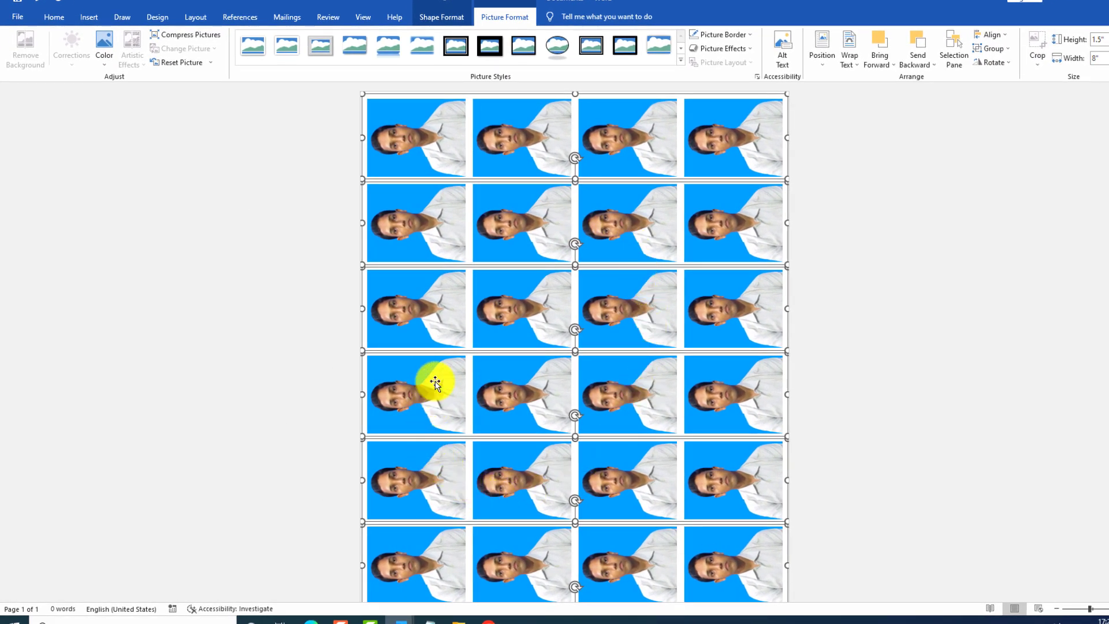
click(799, 325)
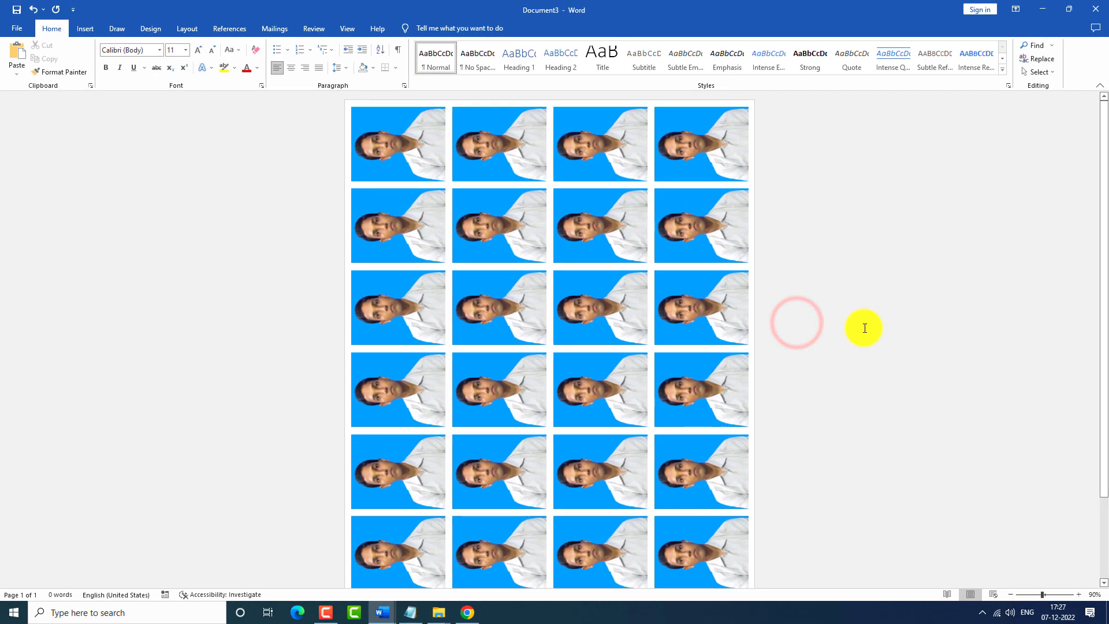
Step: Zoom out to 70% and open the Print preview of the 28-photo A4 sheet
mouse_move(1105, 209)
mouse_down()
mouse_move(1104, 347)
mouse_move(1101, 210)
mouse_up()
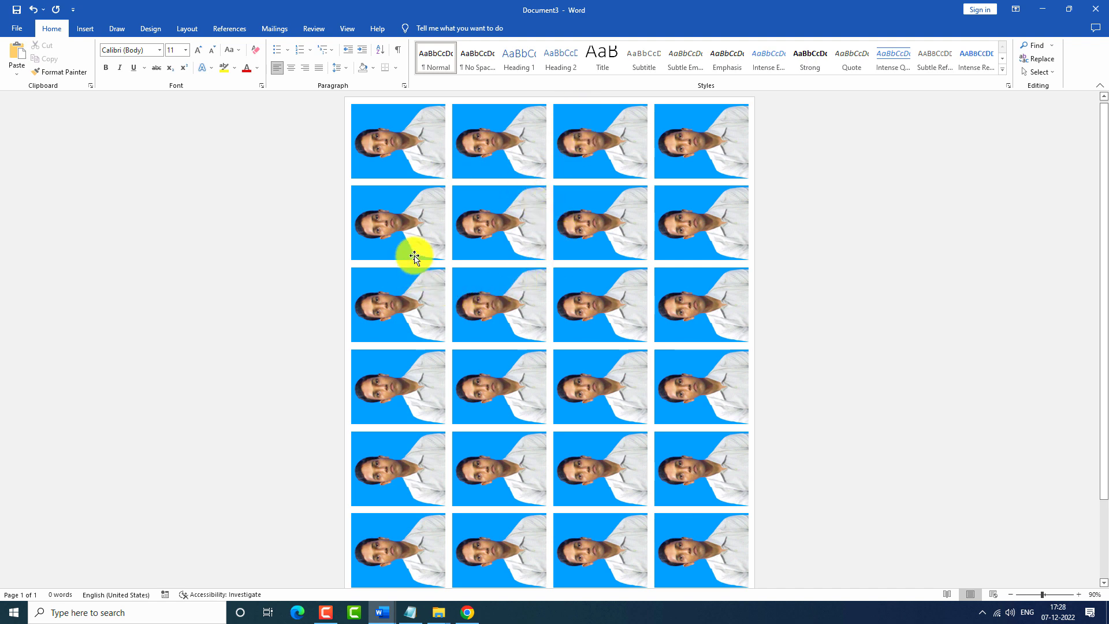
click(1011, 594)
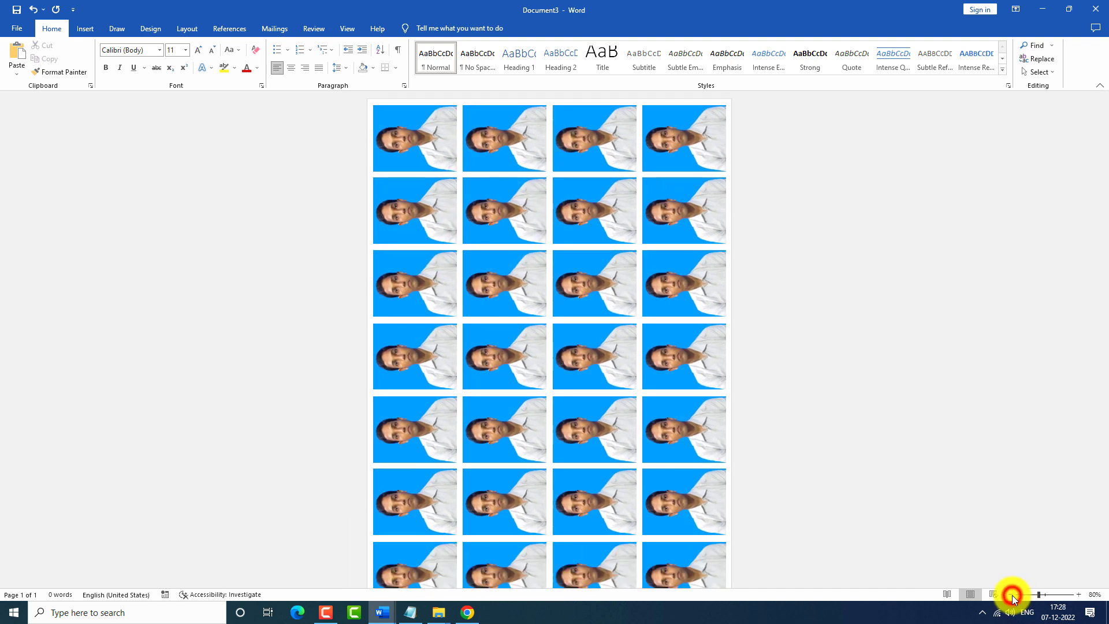
click(1011, 595)
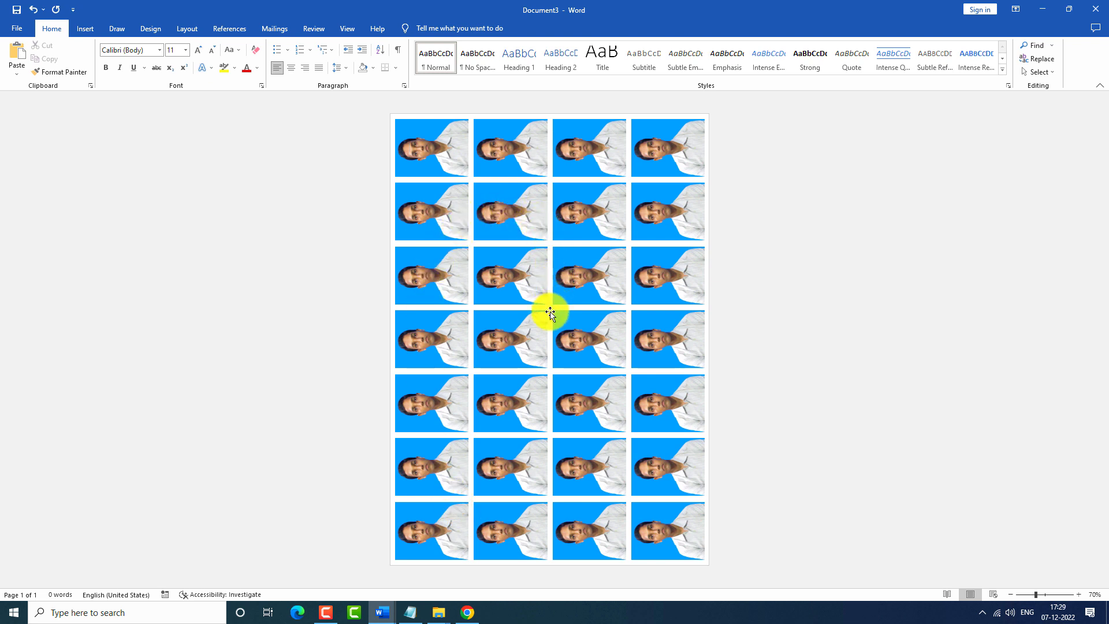
key(ctrl+p)
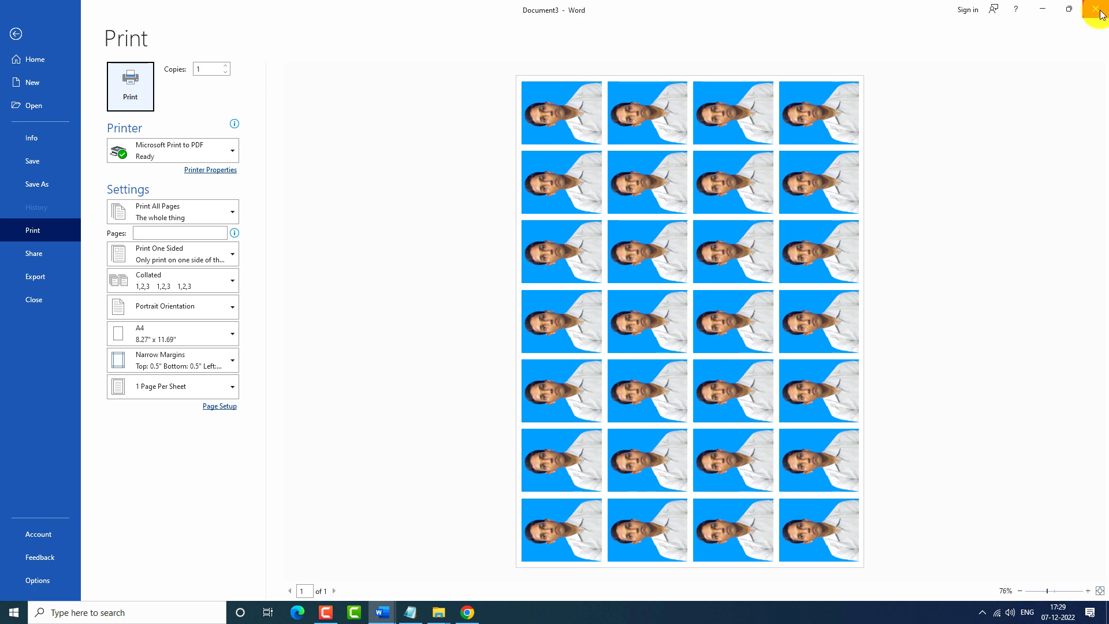
click(29, 34)
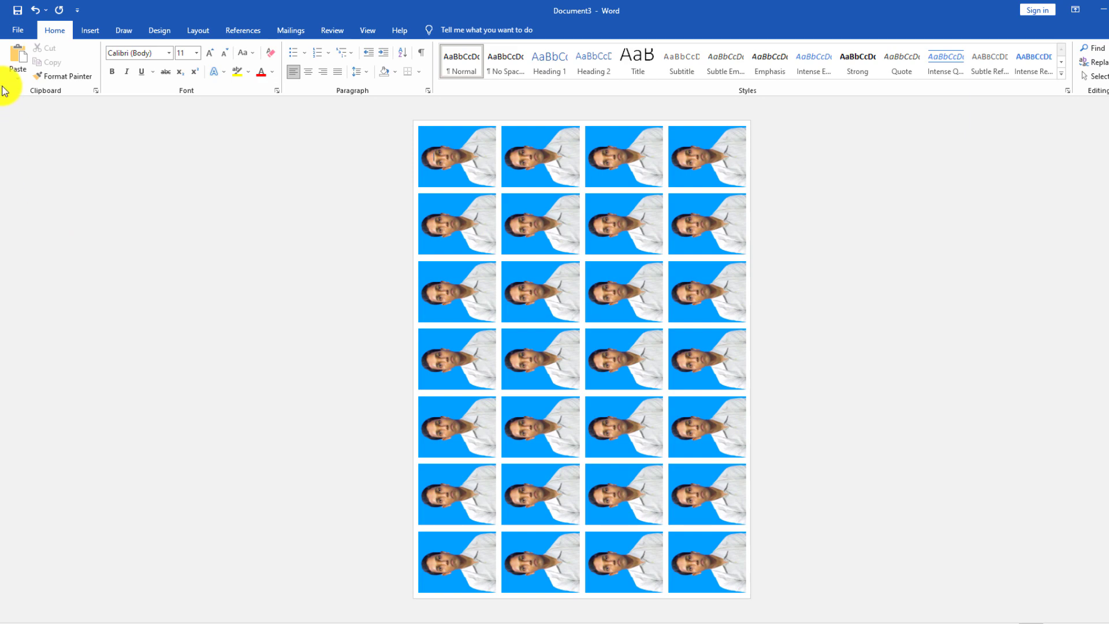
click(22, 32)
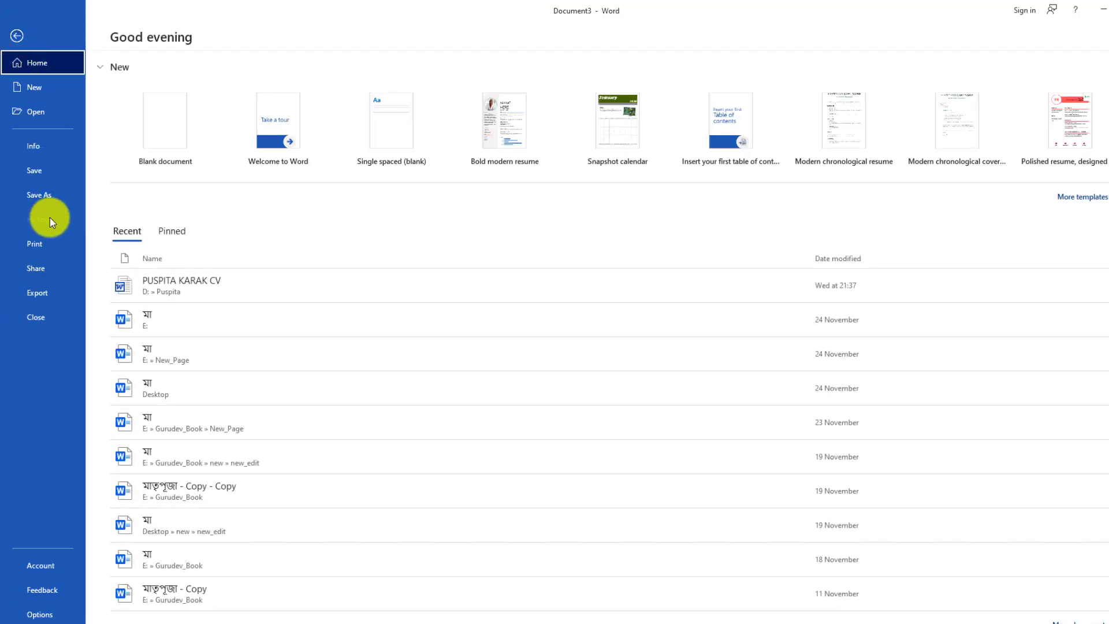
click(46, 242)
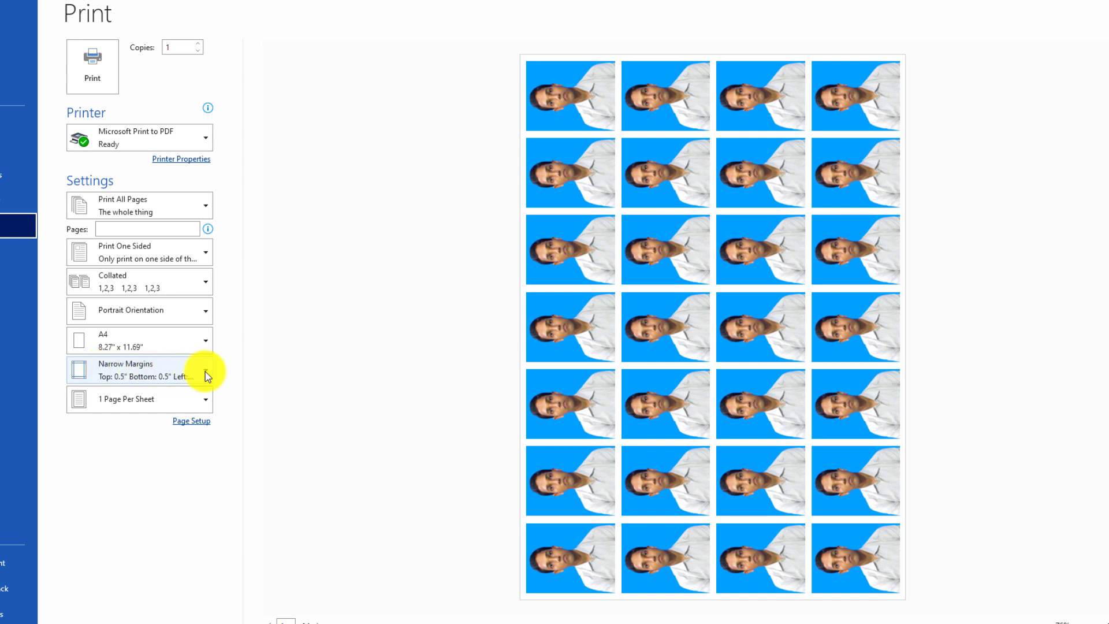
click(206, 139)
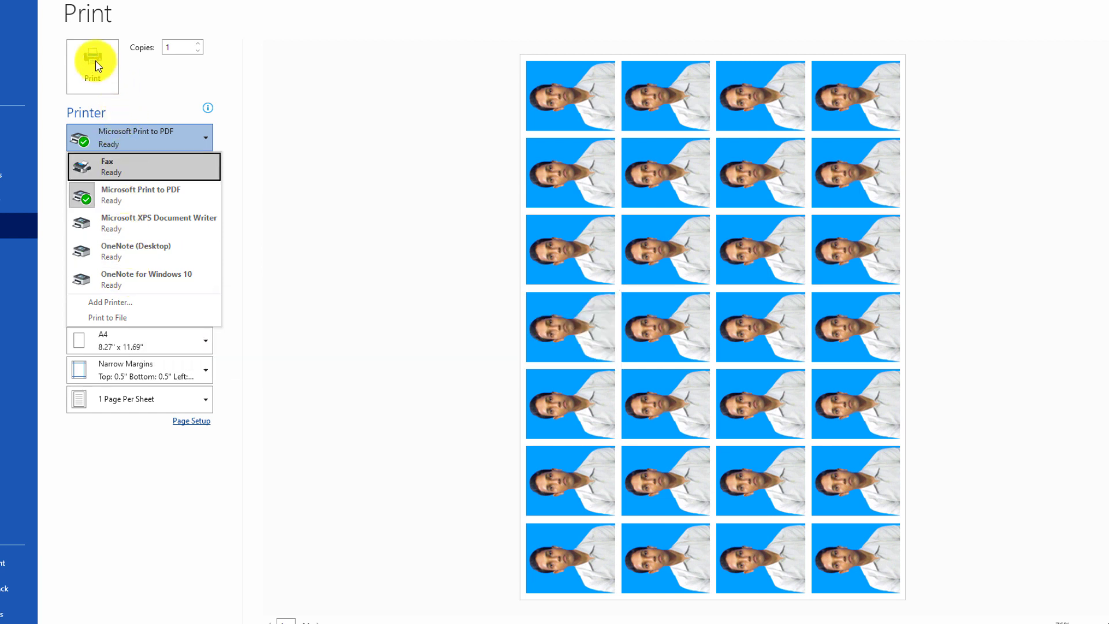
click(161, 76)
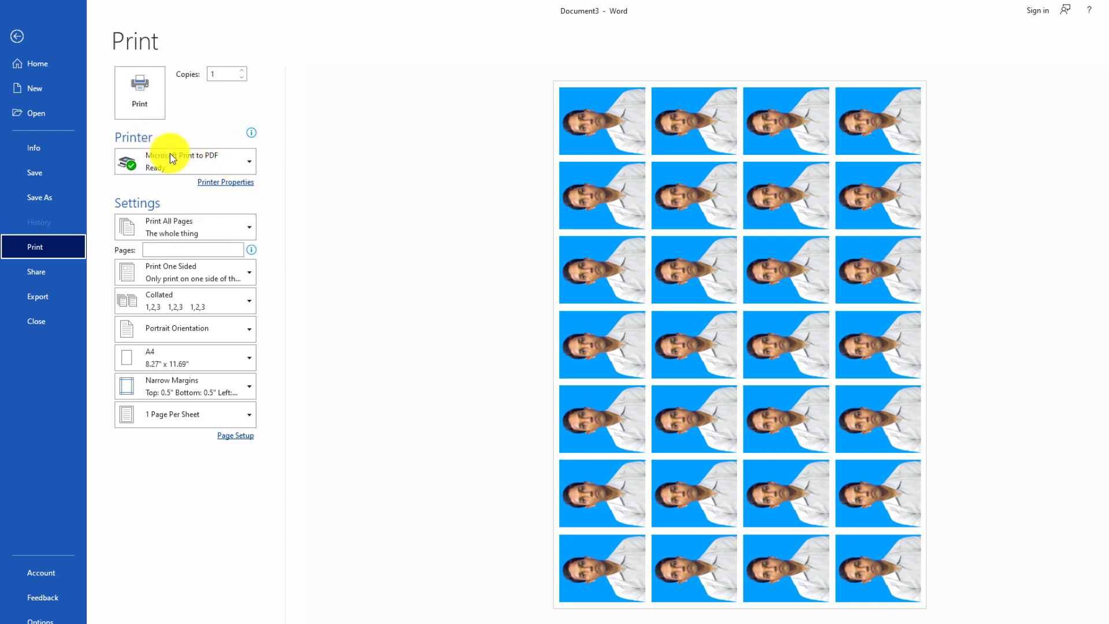
Step: Print to PDF, saving the output as Demo on the Desktop
click(143, 101)
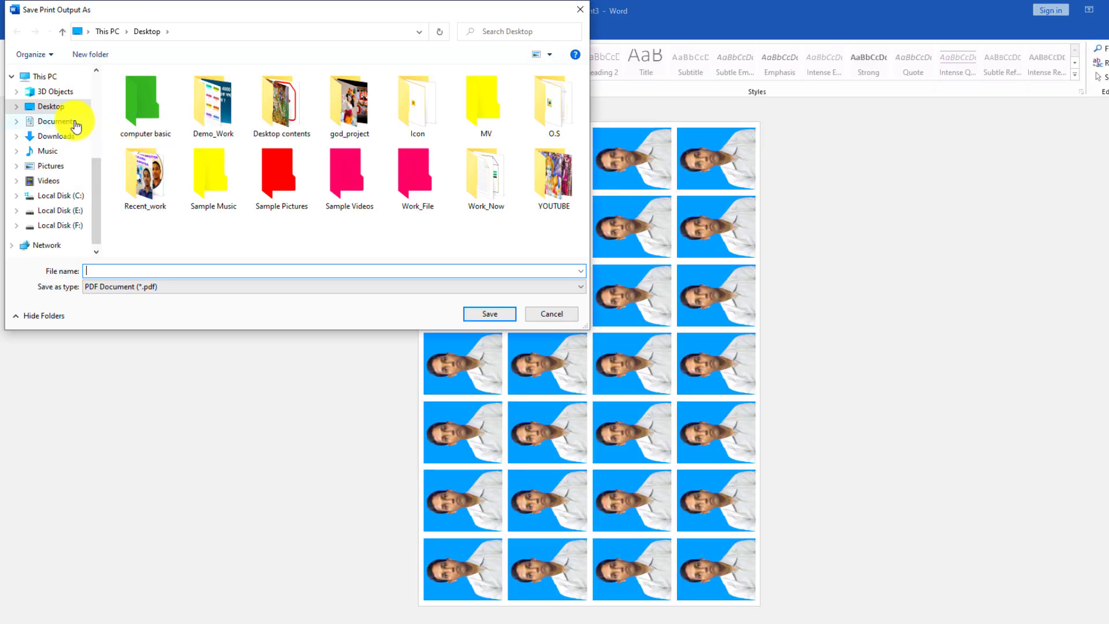
click(49, 110)
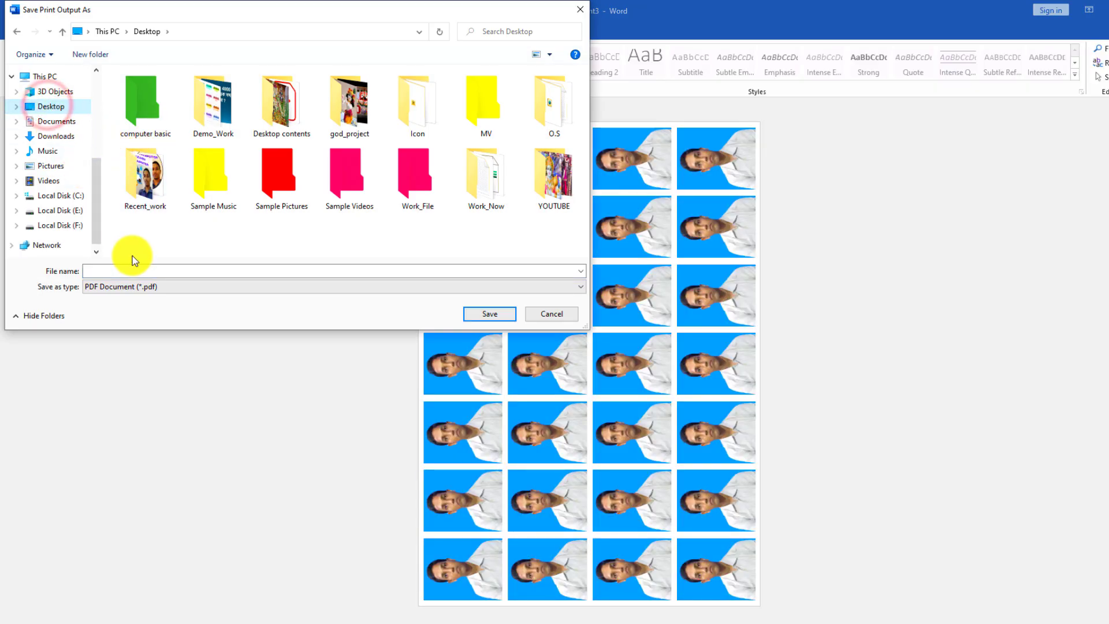
click(125, 271)
text(De)
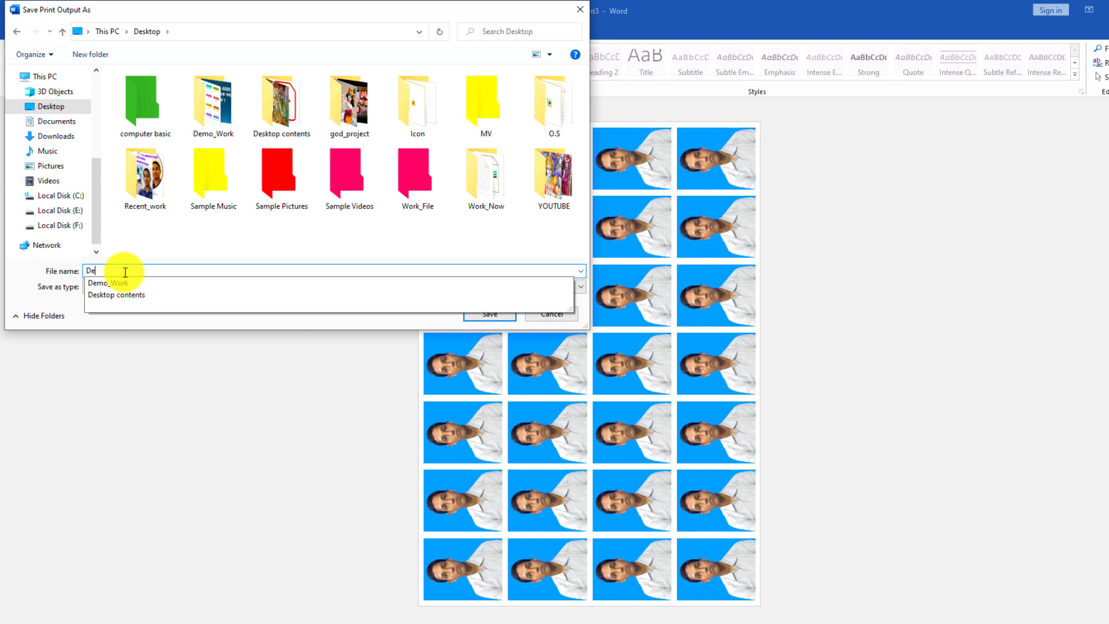
text(mo)
click(125, 272)
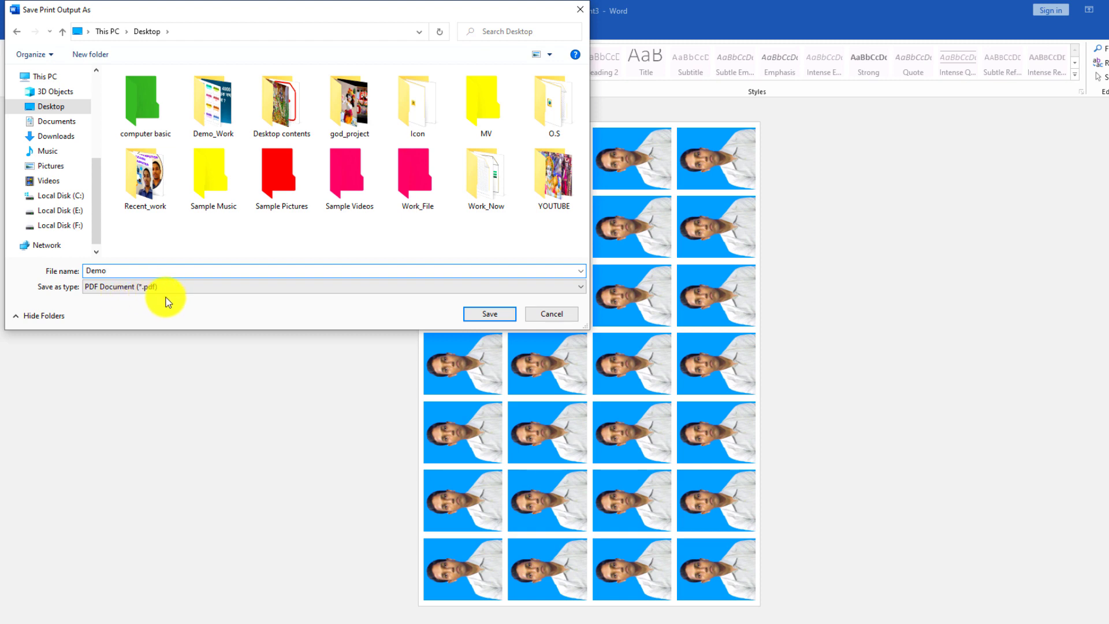
click(490, 316)
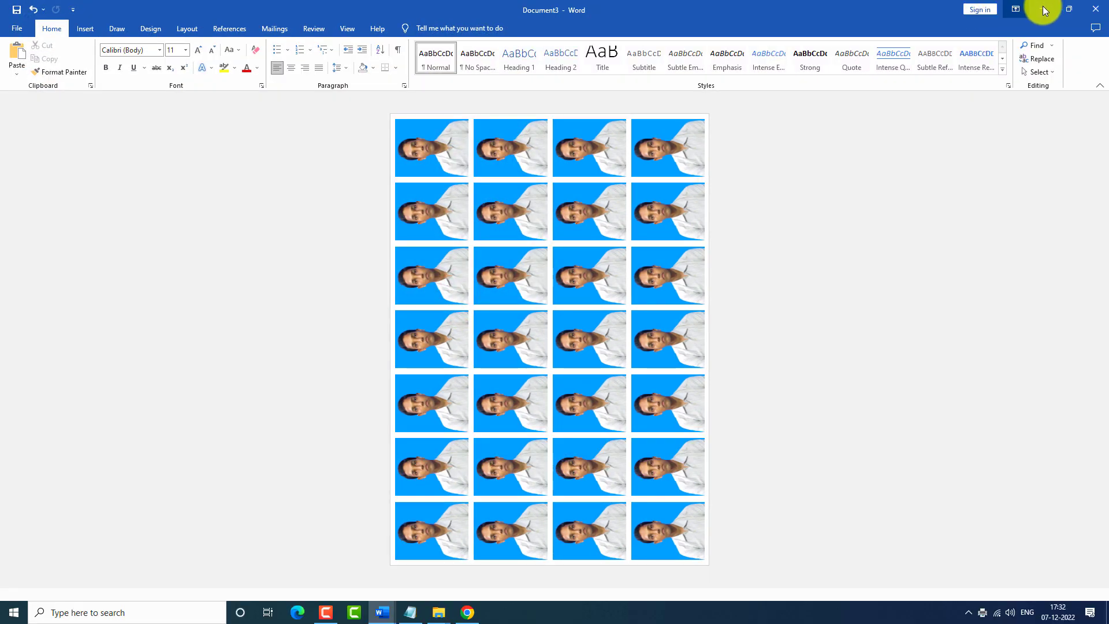
click(1042, 7)
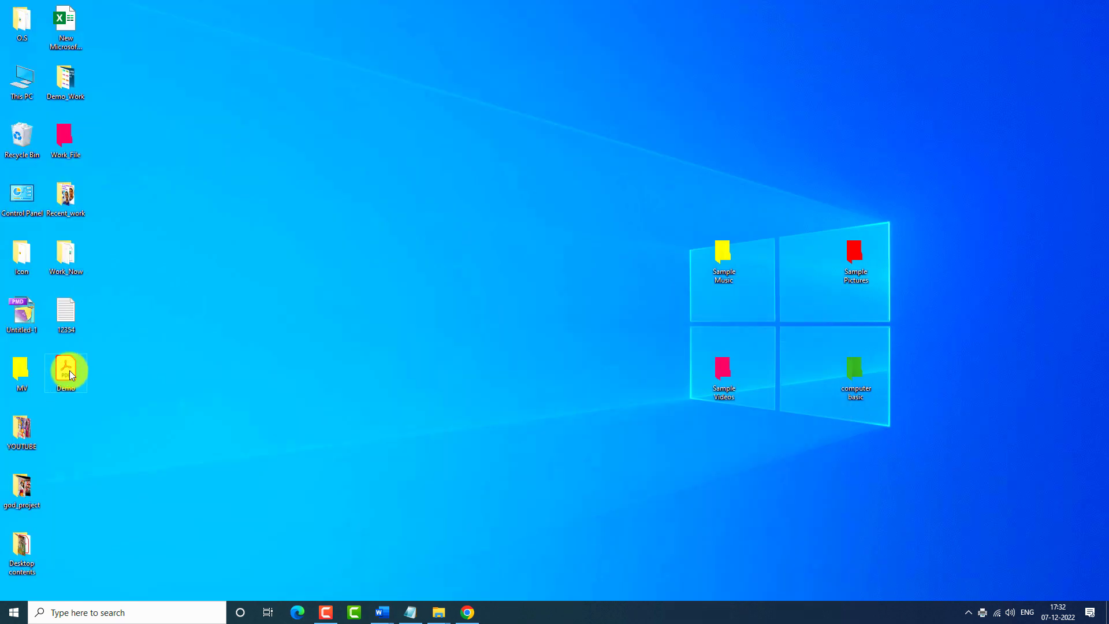
click(67, 371)
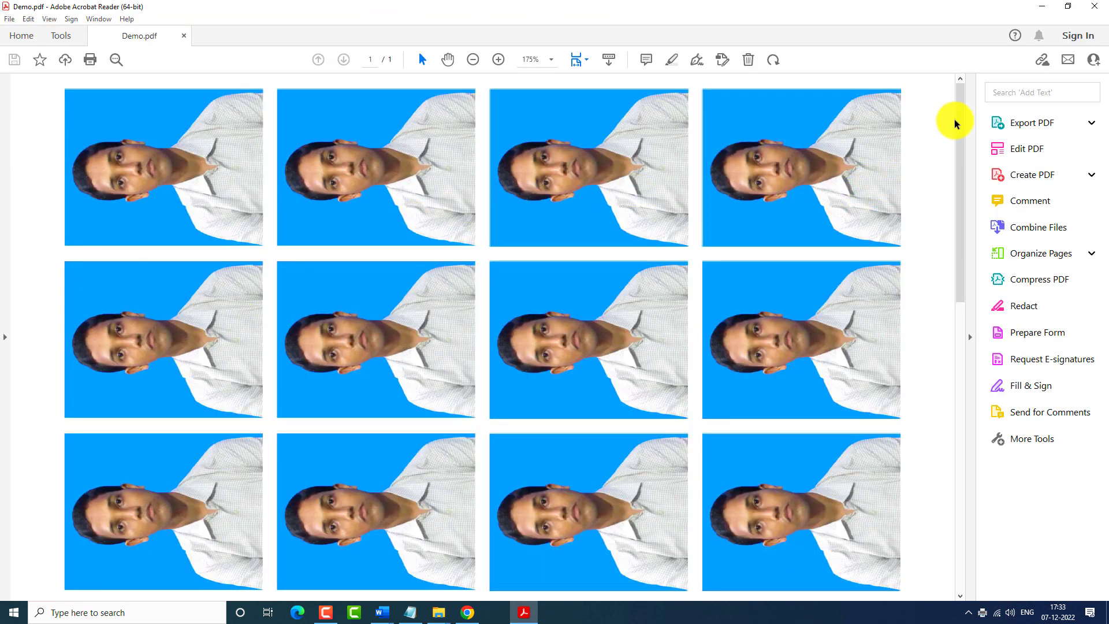
mouse_move(958, 118)
mouse_down()
mouse_move(970, 442)
mouse_move(956, 99)
mouse_up()
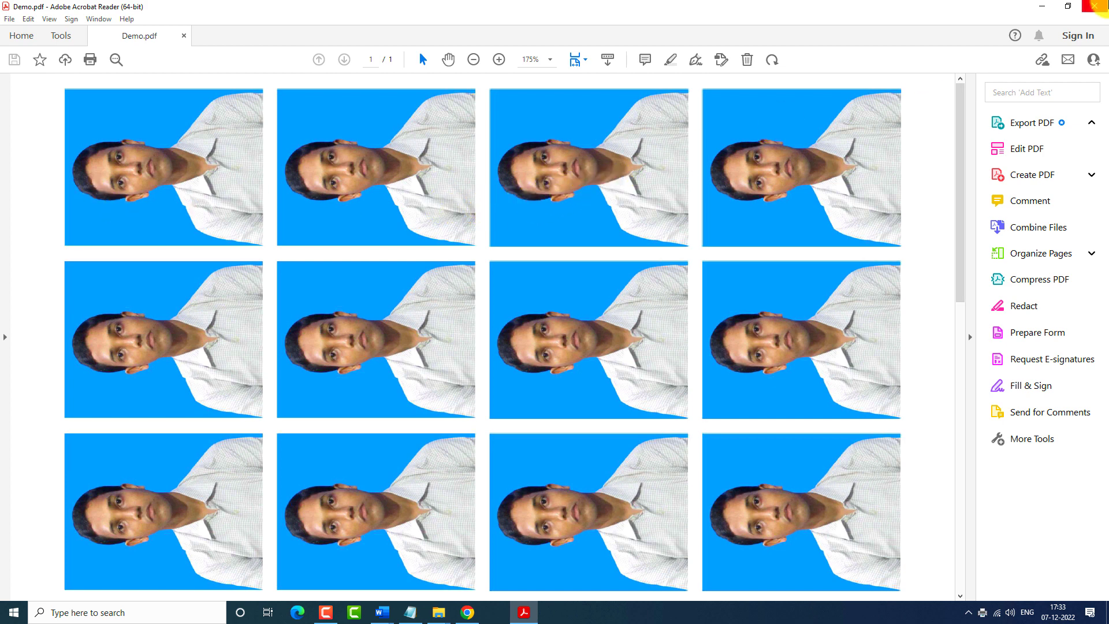
click(1095, 7)
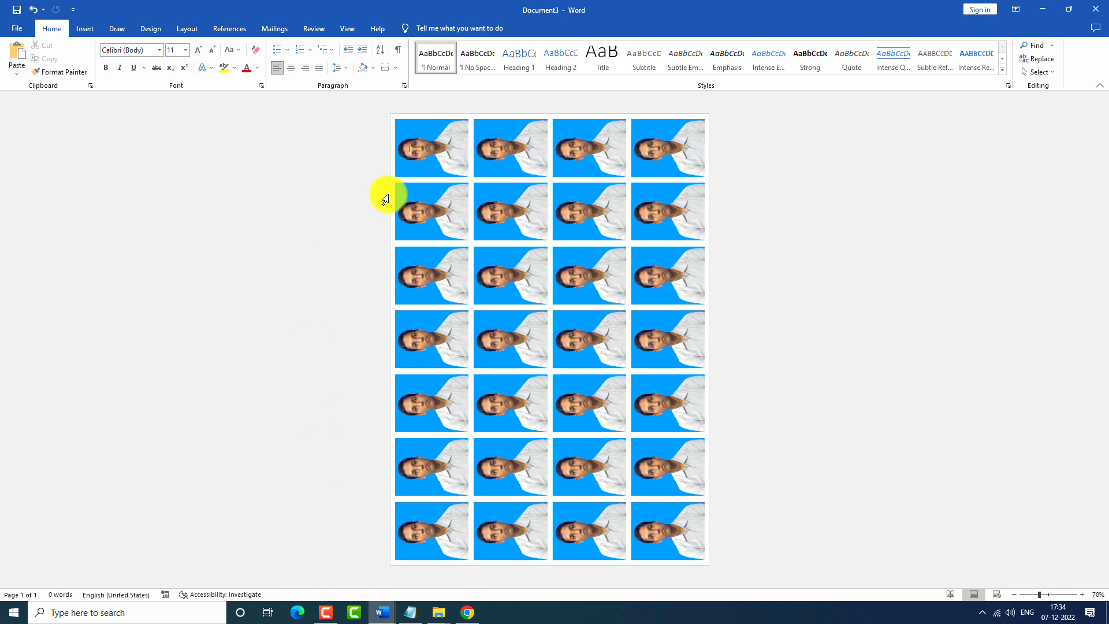